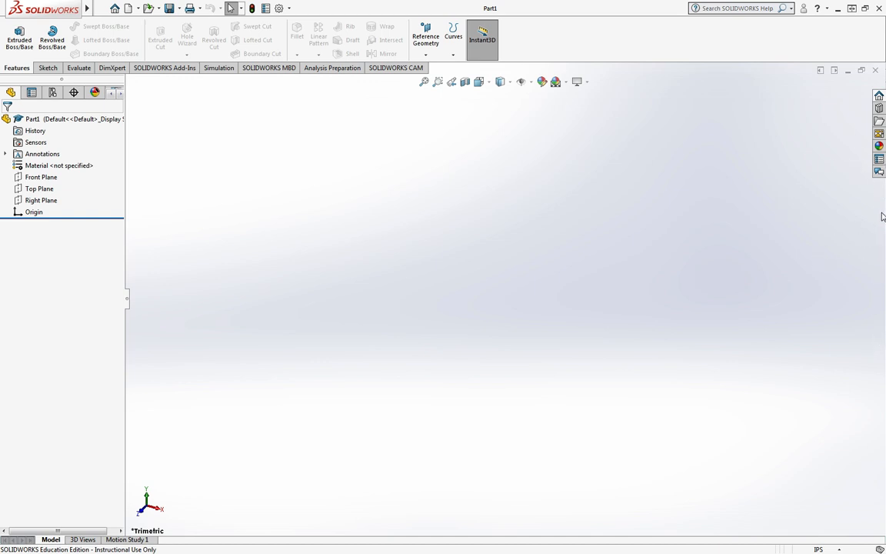
pyautogui.click(878, 96)
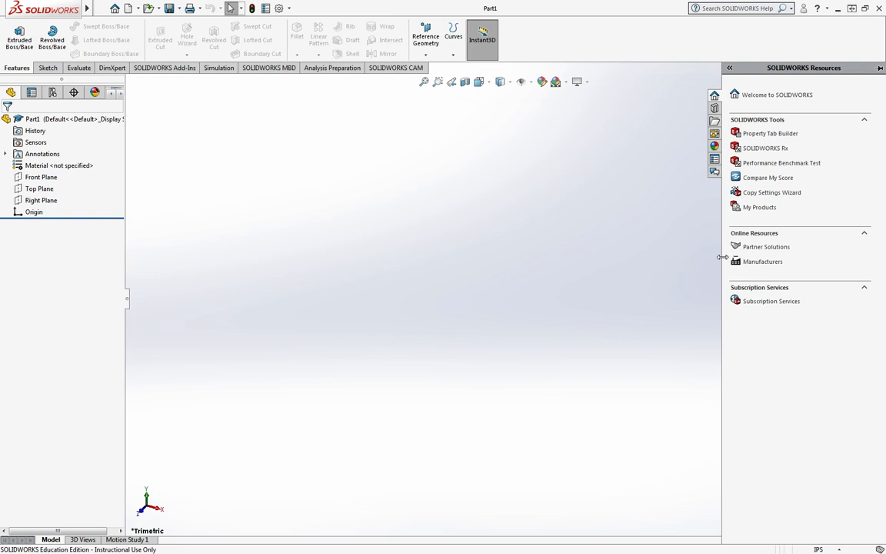
pyautogui.moveTo(723, 257); pyautogui.dragTo(728, 256)
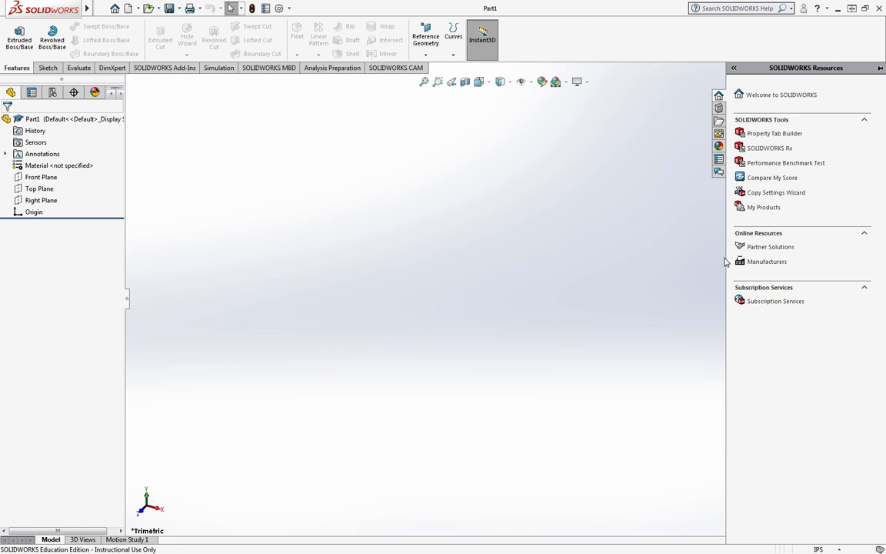
pyautogui.moveTo(724, 261); pyautogui.dragTo(883, 257)
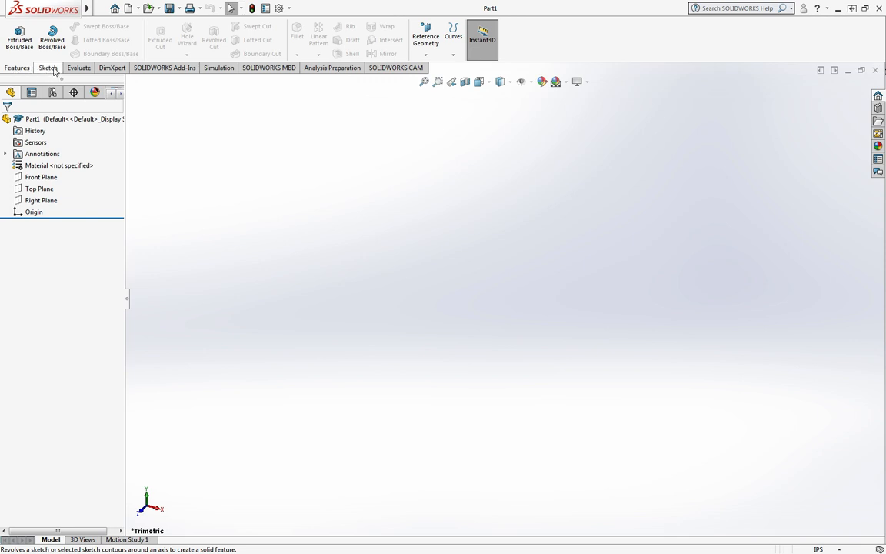
# - Start an extruded boss with its sketch on the Front Plane, viewed from the front
pyautogui.click(20, 42)
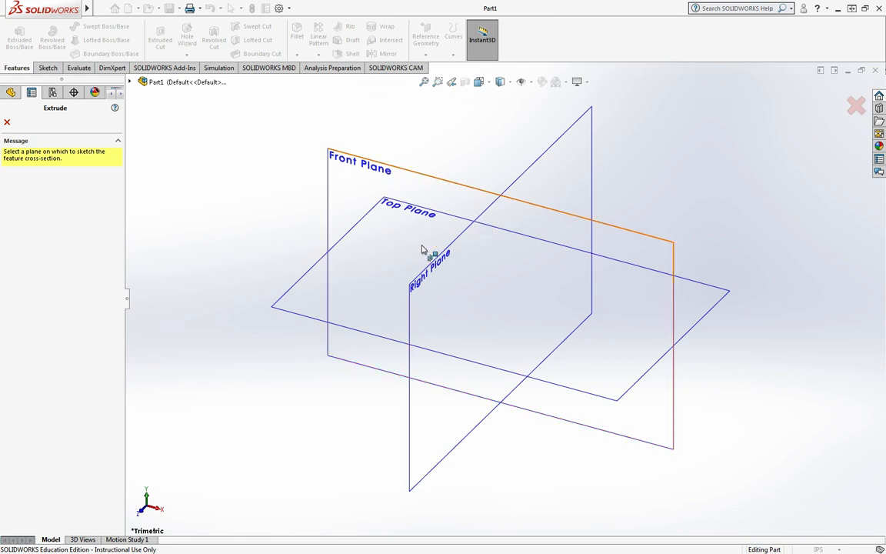
pyautogui.click(369, 170)
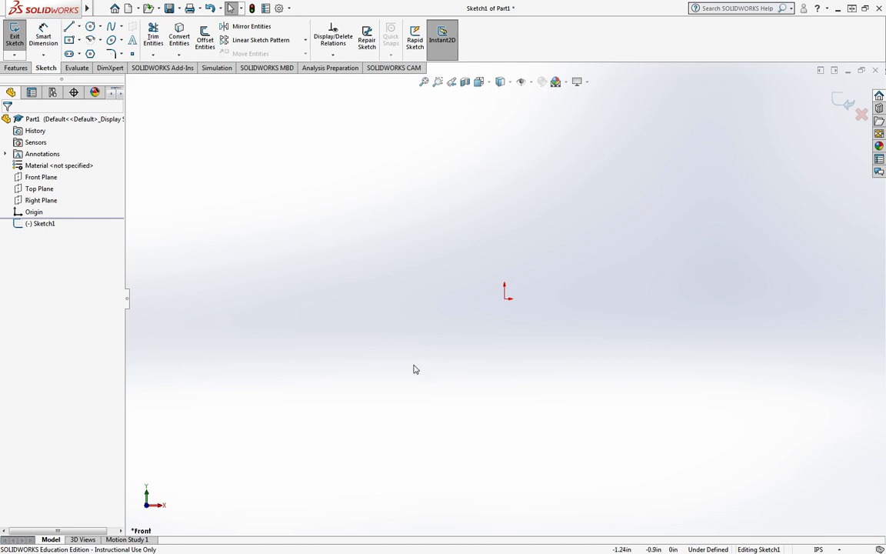
pyautogui.click(478, 81)
pyautogui.click(494, 129)
pyautogui.click(478, 81)
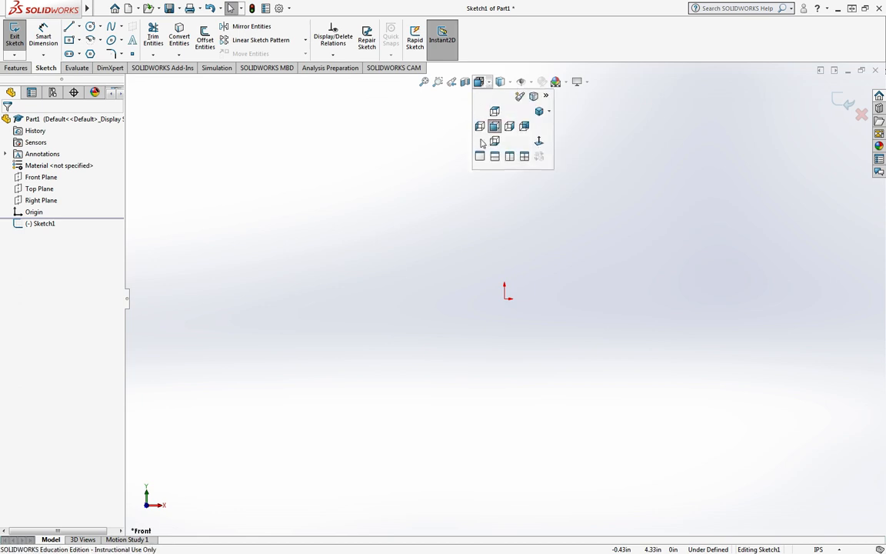
pyautogui.click(497, 131)
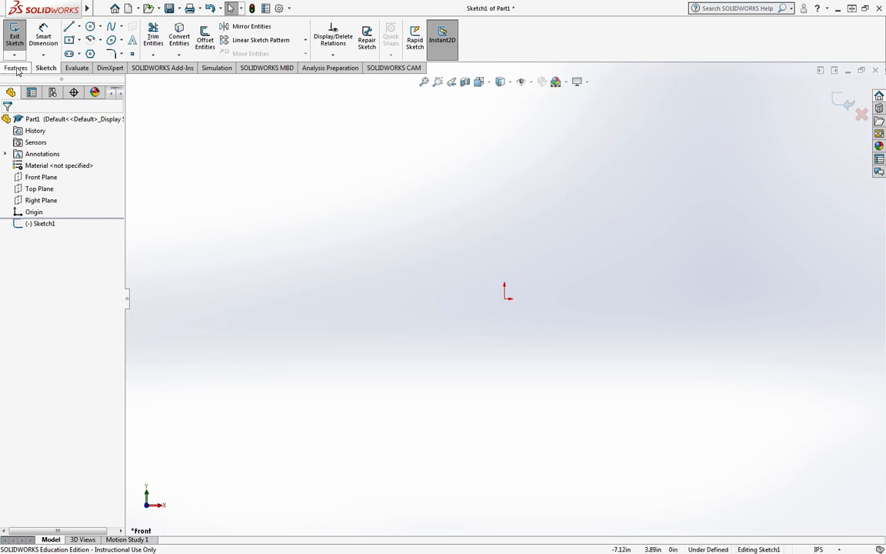
# - Sketch a circle centred on the origin and set its radius to 5 in
pyautogui.click(89, 29)
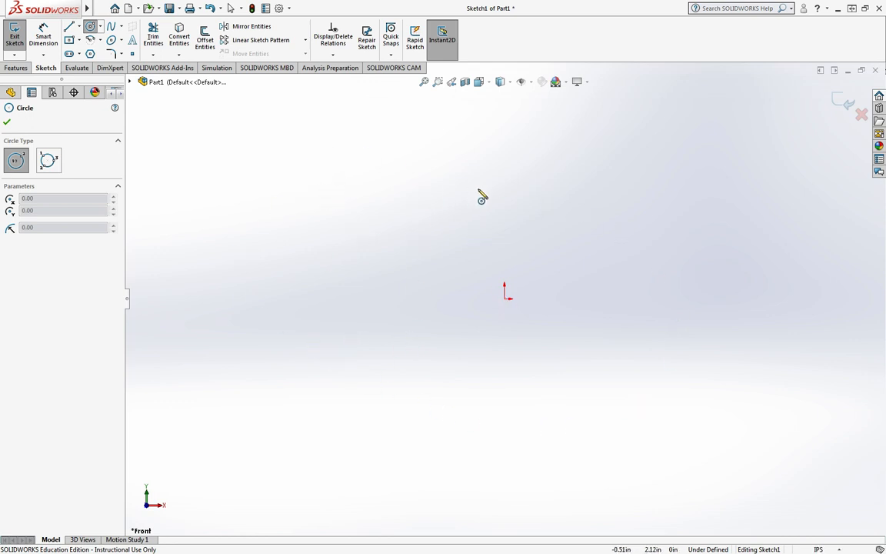
pyautogui.click(505, 299)
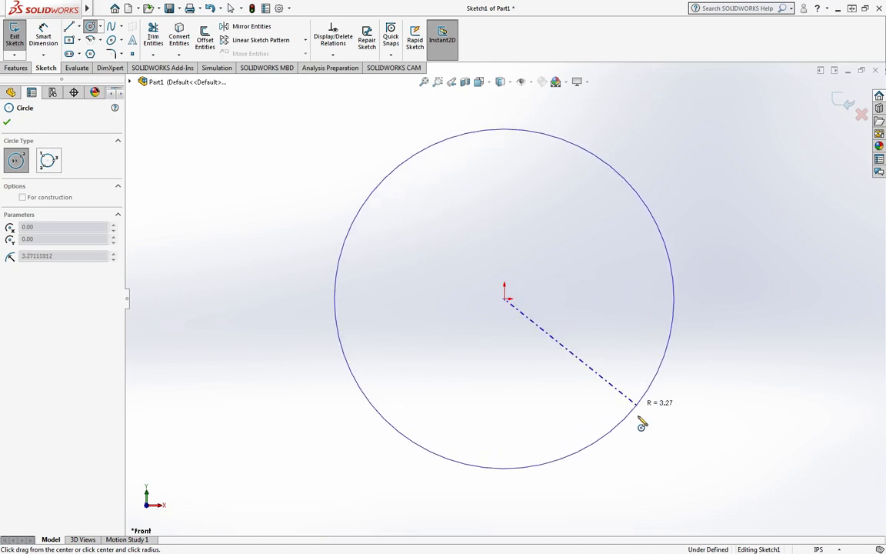
pyautogui.click(647, 418)
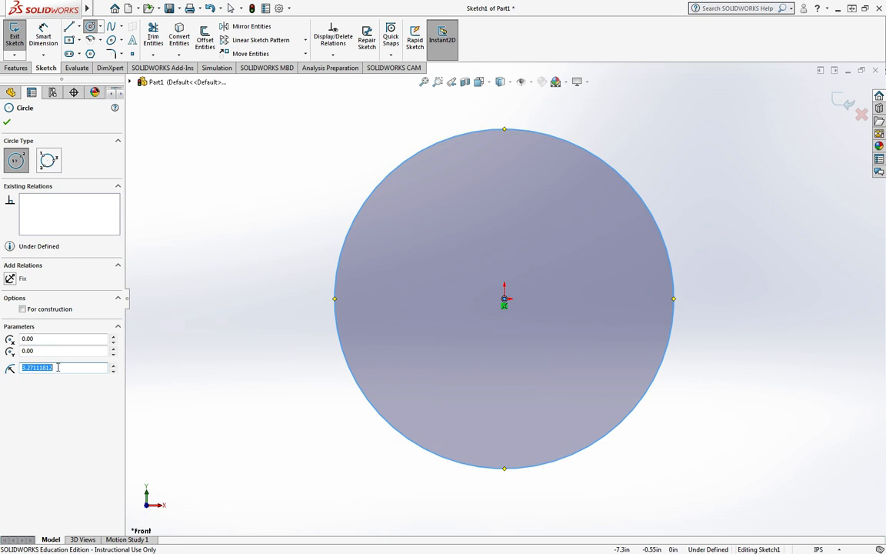
pyautogui.write('5')
pyautogui.press('Return')
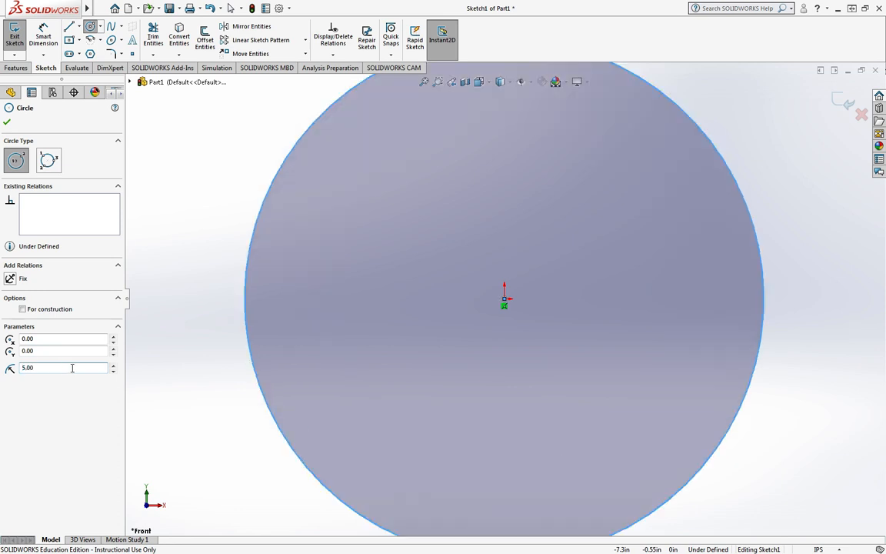
# - Dimension the circle's diameter and set it to 0.5 in
pyautogui.scroll(-2, 229, 373)
pyautogui.scroll(3, 230, 374)
pyautogui.scroll(1, 612, 183)
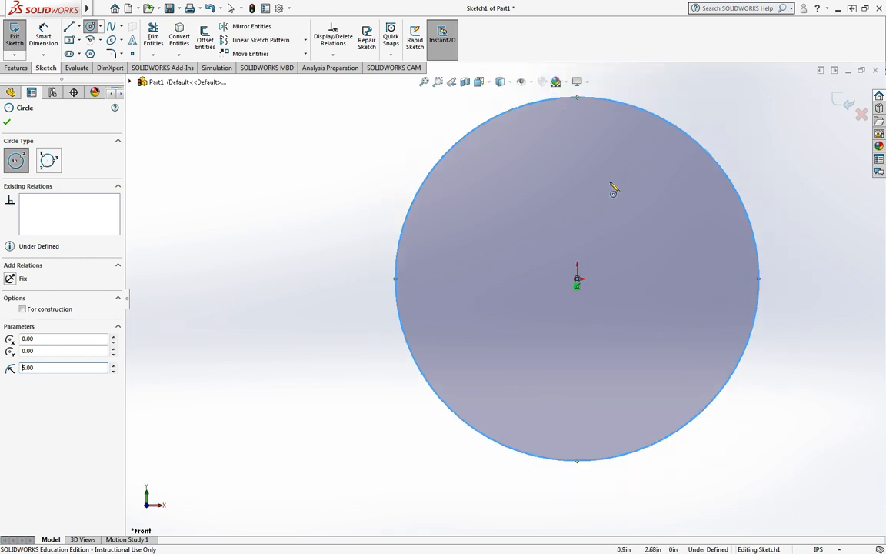
pyautogui.scroll(2, 627, 193)
pyautogui.scroll(-1, 647, 197)
pyautogui.scroll(-2, 615, 208)
pyautogui.scroll(2, 569, 285)
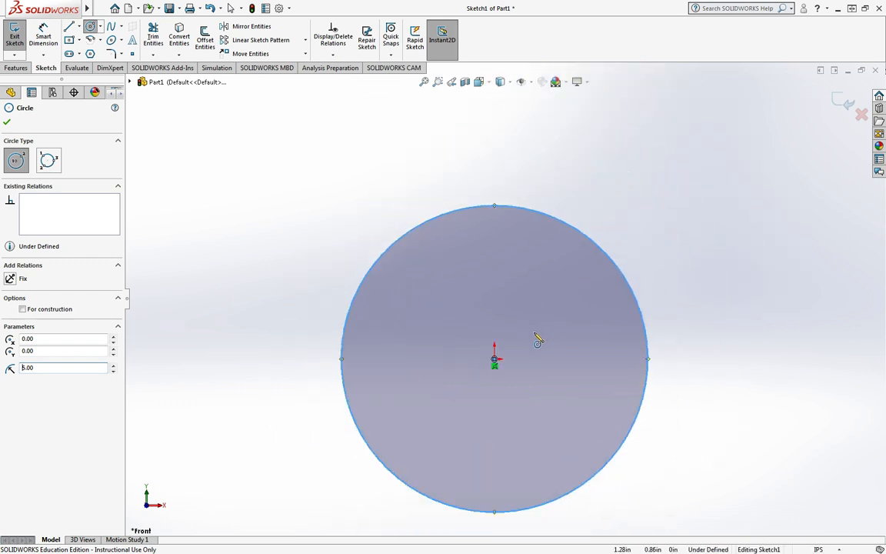
pyautogui.scroll(-2, 505, 377)
pyautogui.scroll(2, 490, 393)
pyautogui.scroll(-1, 497, 386)
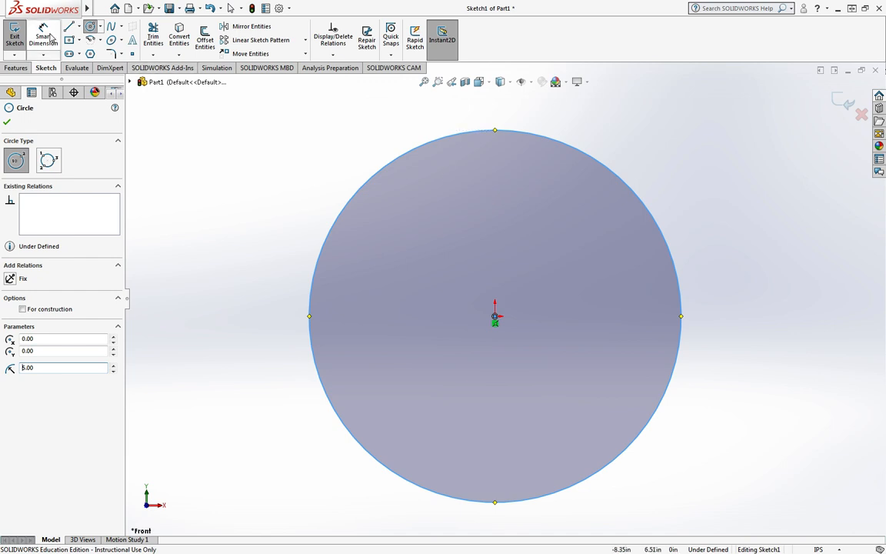
pyautogui.click(44, 38)
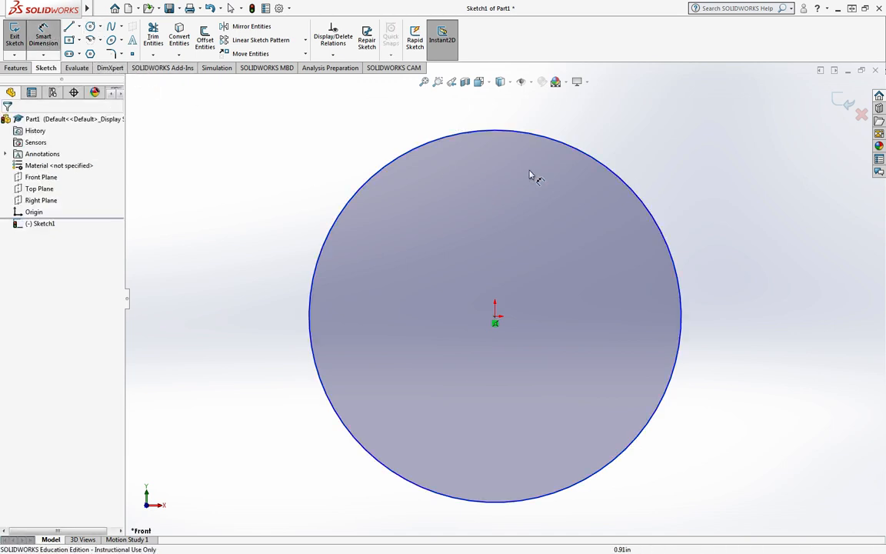
pyautogui.click(684, 308)
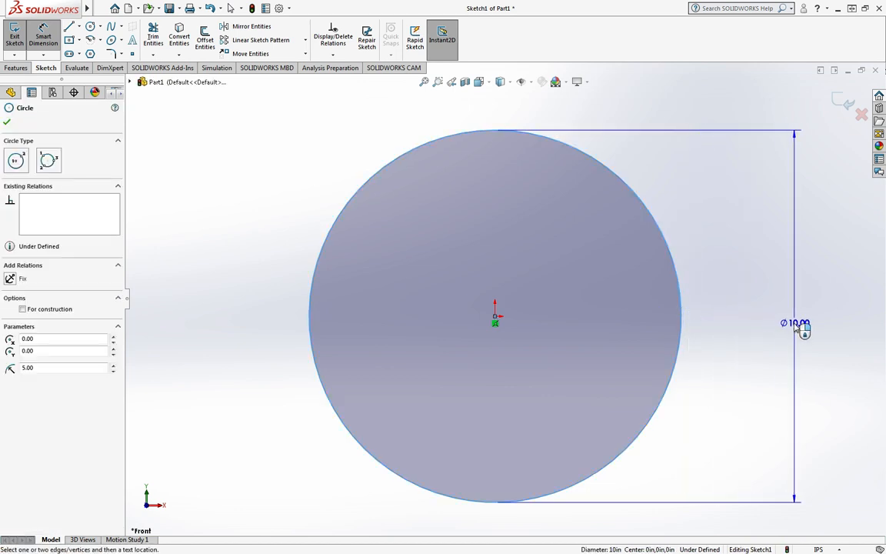
pyautogui.click(795, 322)
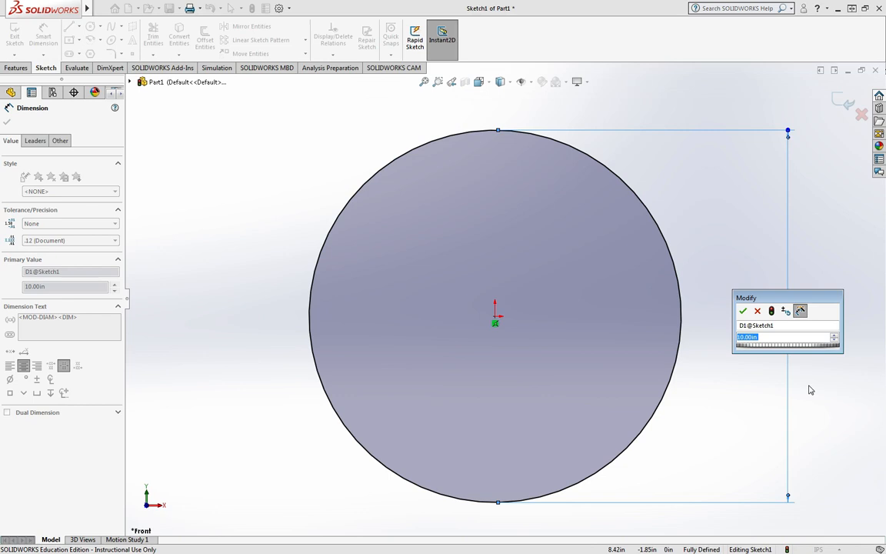
pyautogui.write('.5')
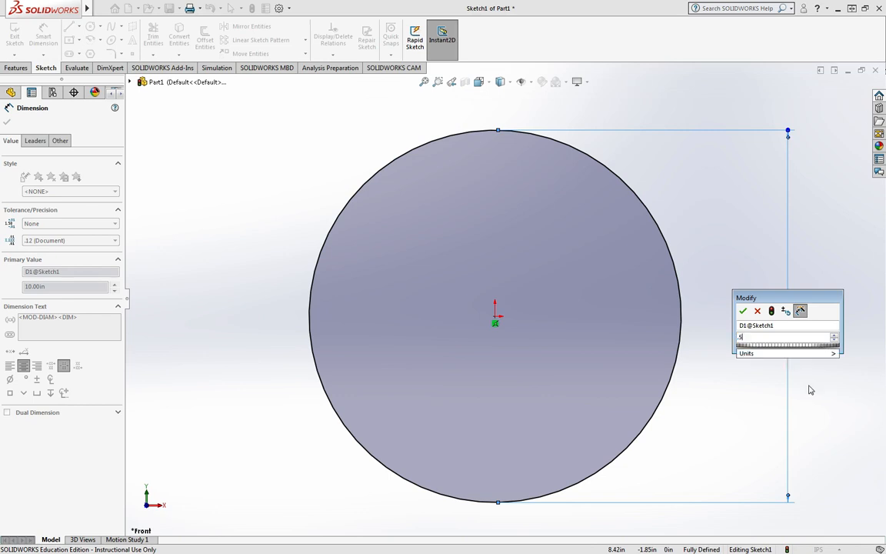
pyautogui.press('Return')
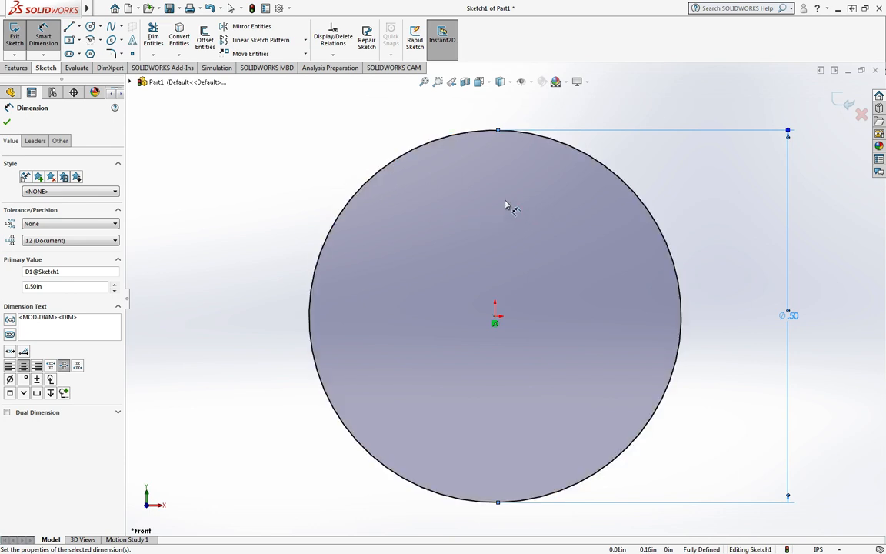
# - Finish the sketch and extrude the circle as a blind boss 10 in deep
pyautogui.click(844, 103)
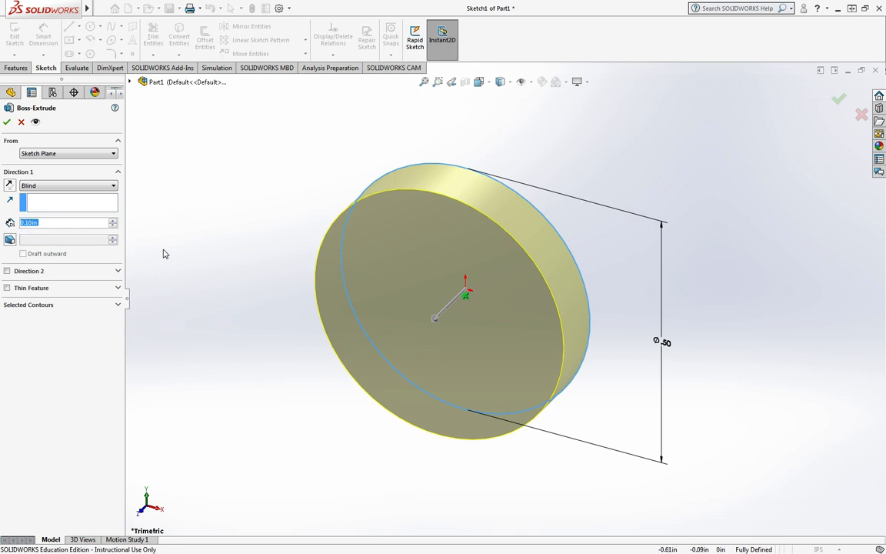
pyautogui.write('10')
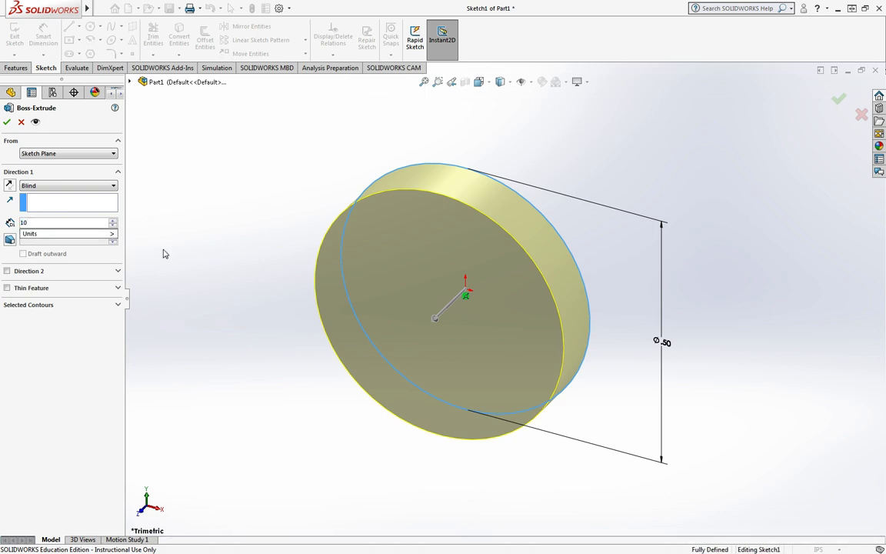
pyautogui.press('Return')
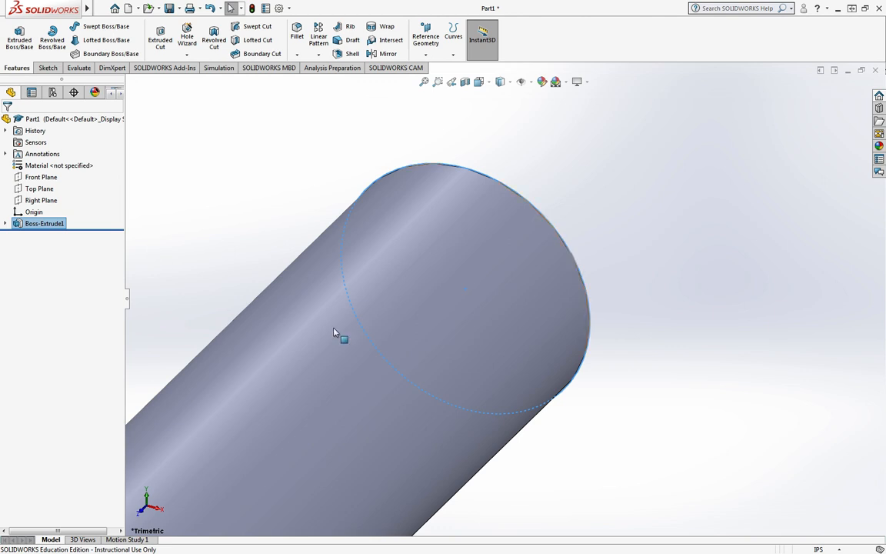
# - Examine the extruded rod along its full length from different distances and angles
pyautogui.scroll(-2, 338, 338)
pyautogui.scroll(5, 350, 369)
pyautogui.scroll(4, 383, 421)
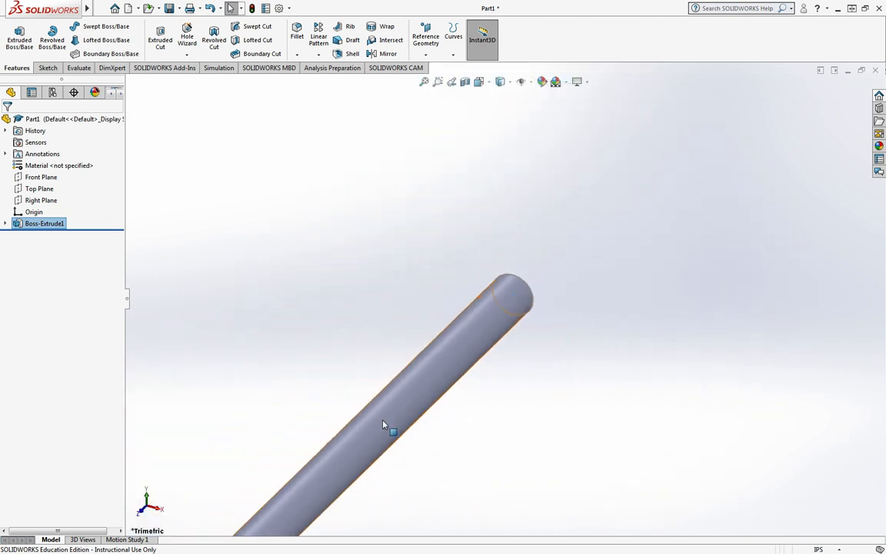
pyautogui.scroll(-2, 461, 341)
pyautogui.scroll(-3, 469, 335)
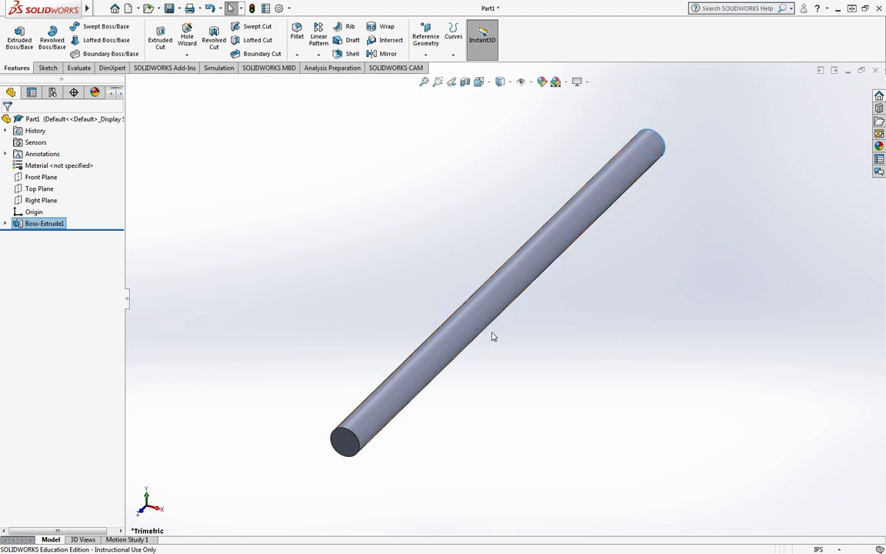
pyautogui.moveTo(492, 336); pyautogui.dragTo(505, 300, button='middle')
pyautogui.scroll(2, 504, 300)
pyautogui.scroll(-8, 502, 303)
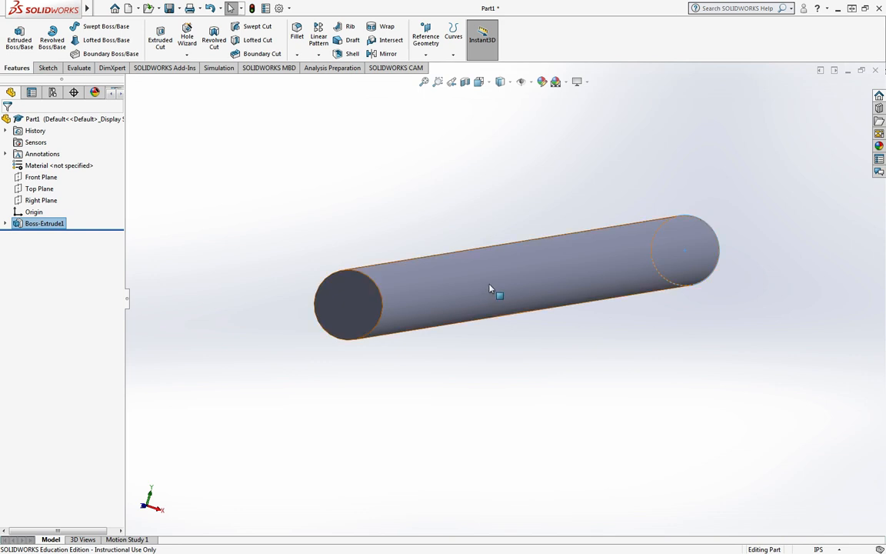
pyautogui.keyDown('ctrl'); pyautogui.moveTo(504, 287); pyautogui.dragTo(488, 269, button='middle'); pyautogui.keyUp('ctrl')
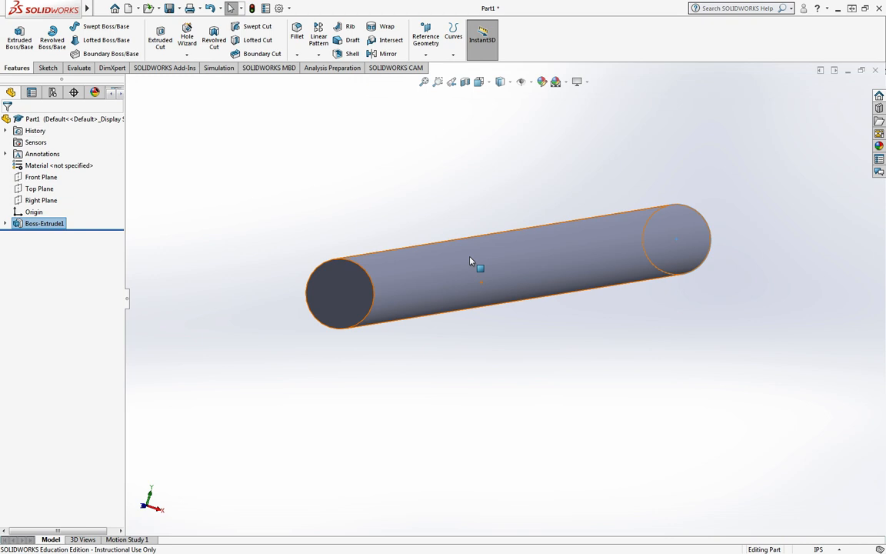
pyautogui.keyDown('ctrl'); pyautogui.moveTo(471, 261); pyautogui.dragTo(514, 301, button='middle'); pyautogui.keyUp('ctrl')
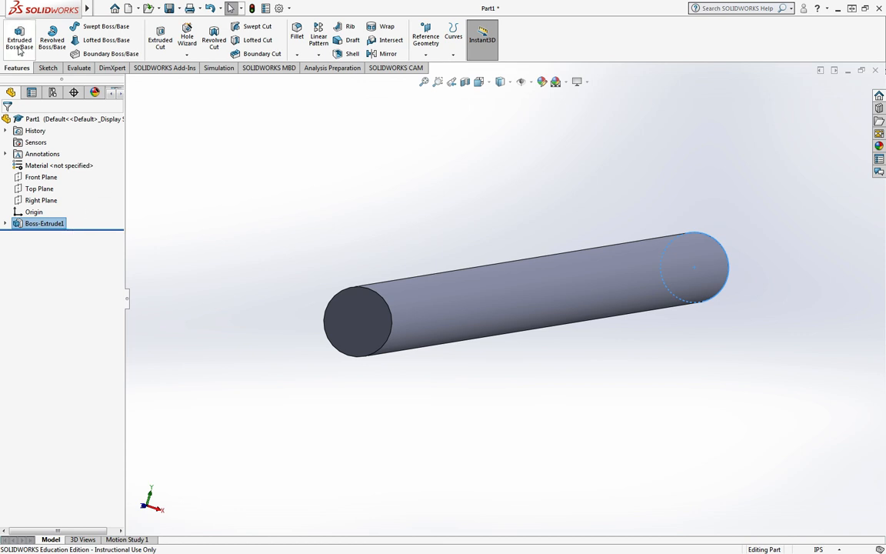
# - Rename the extruded boss feature in the feature tree as Cylinder
pyautogui.click(48, 223)
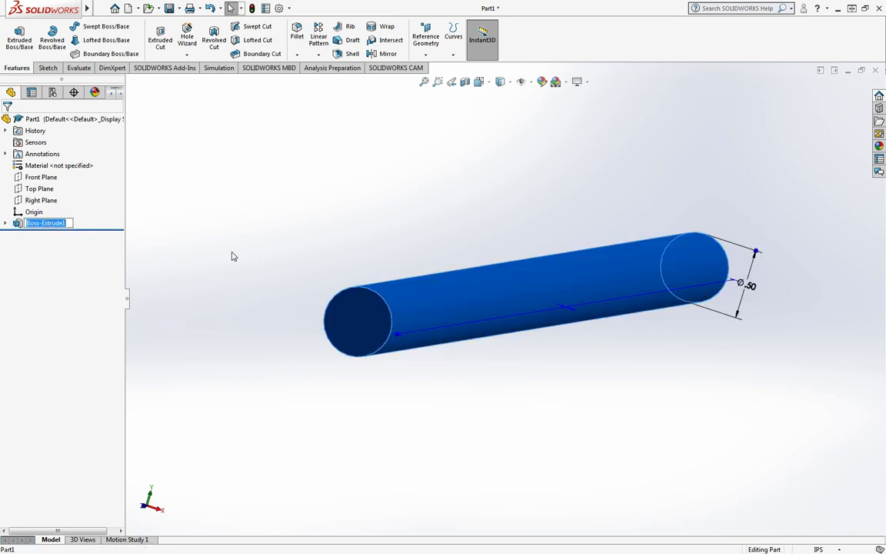
pyautogui.write('Cyl')
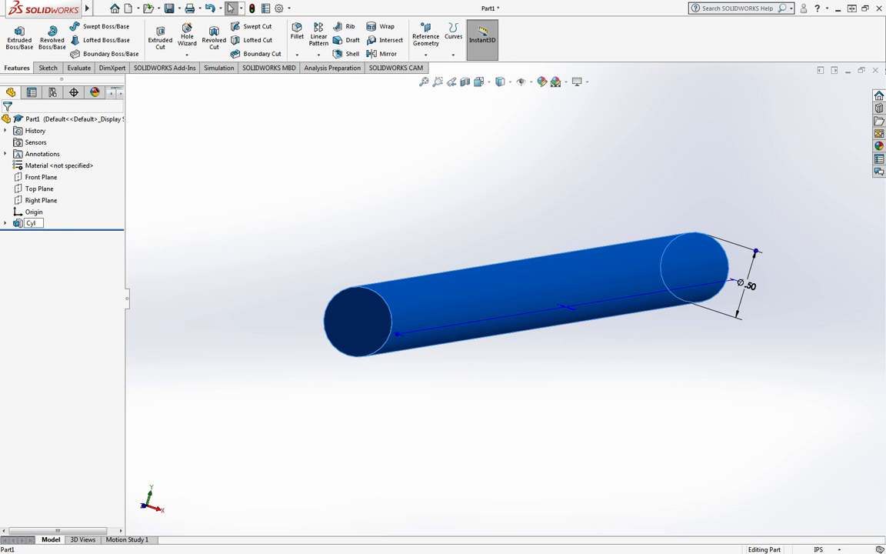
pyautogui.write('inder')
pyautogui.click(191, 216)
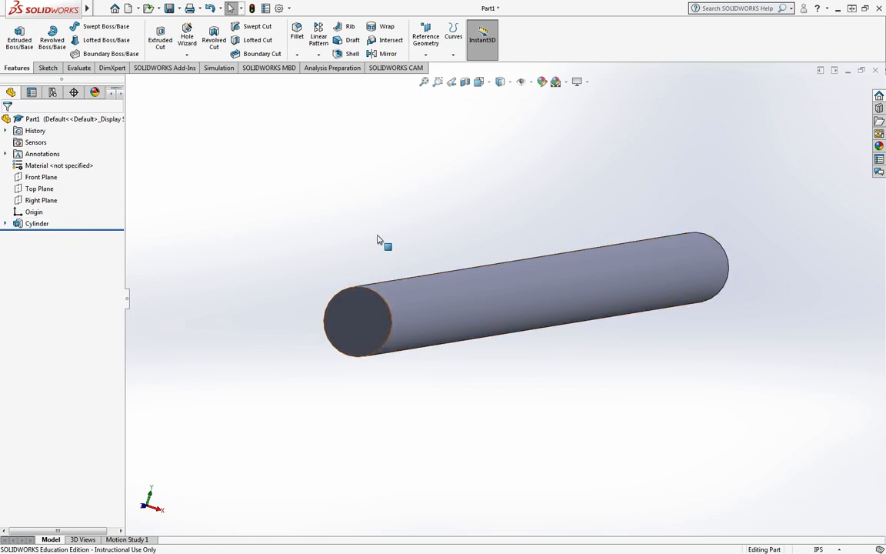
# - Examine the sketch nested under the Cylinder feature and the commands available for that feature
pyautogui.click(5, 224)
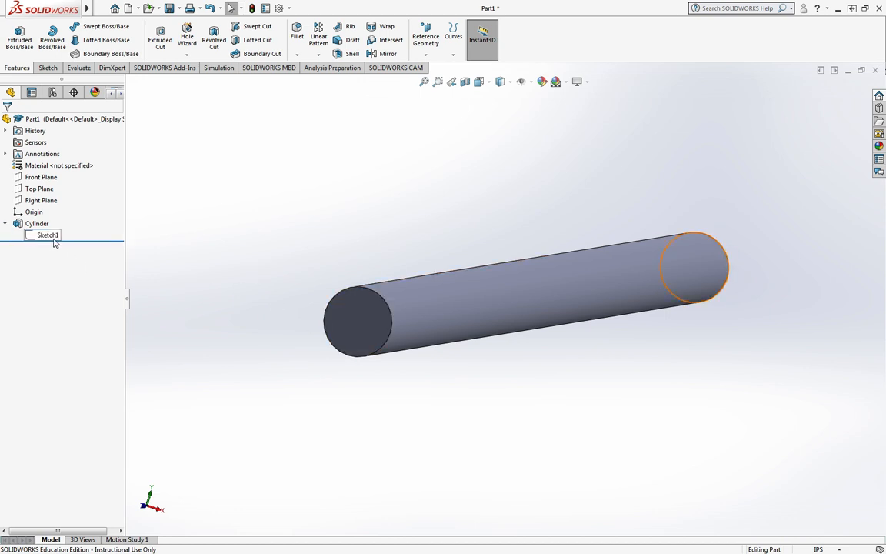
pyautogui.click(5, 224)
pyautogui.click(4, 224)
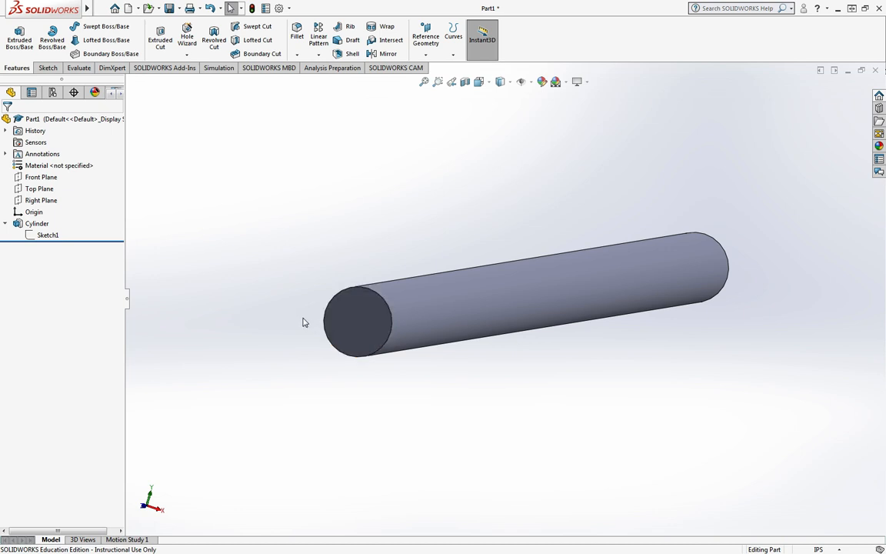
pyautogui.click(6, 223)
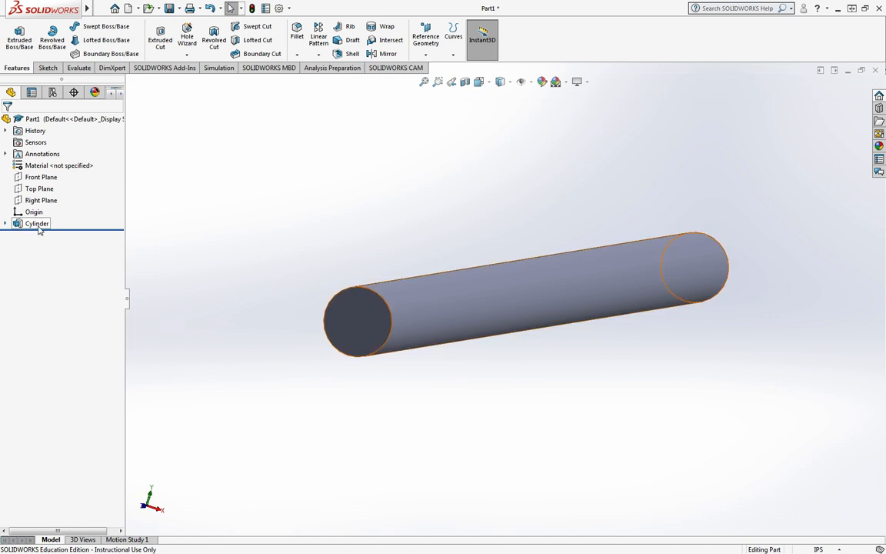
pyautogui.rightClick(39, 226)
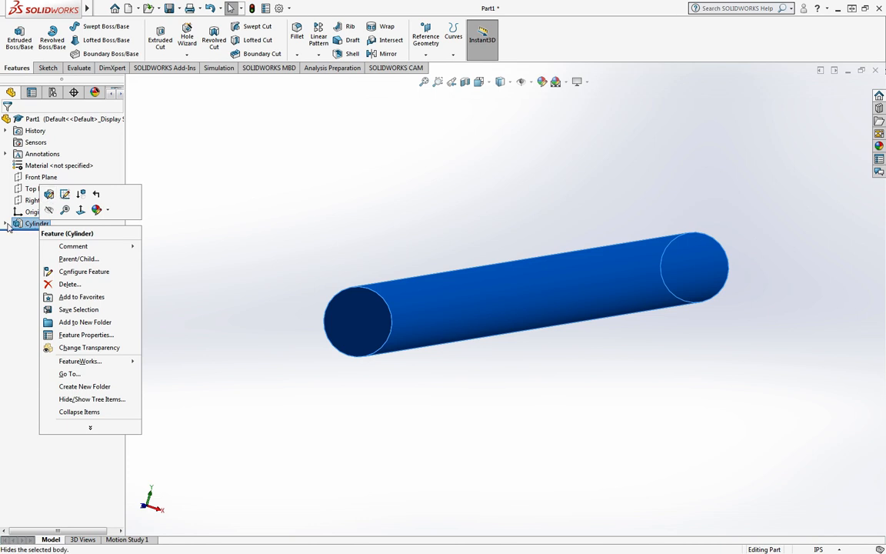
pyautogui.click(12, 247)
pyautogui.click(5, 224)
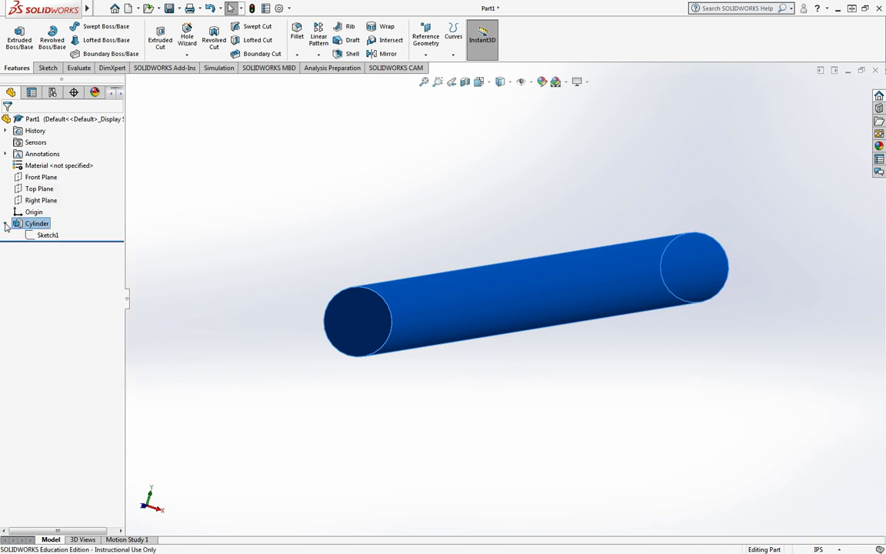
# - Compare the editing commands available for the Cylinder feature with those of its nested sketch
pyautogui.rightClick(53, 237)
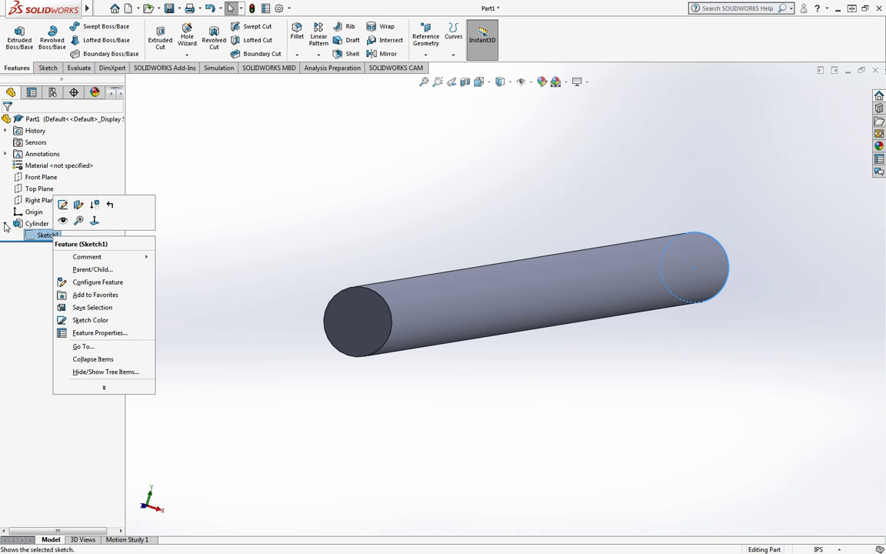
pyautogui.click(34, 225)
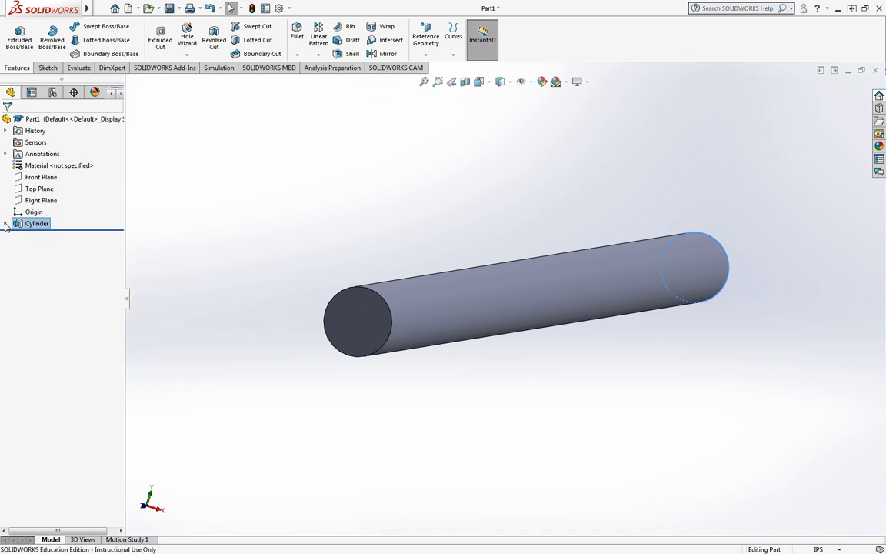
pyautogui.rightClick(40, 225)
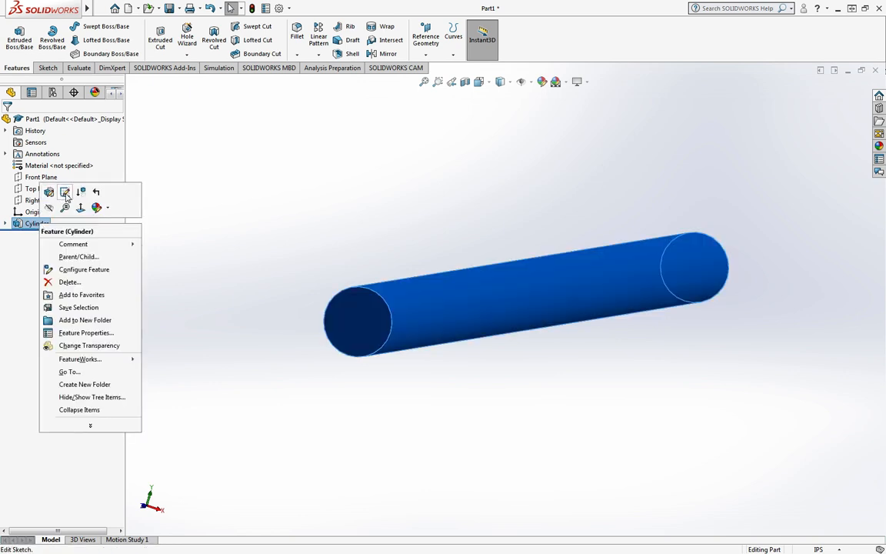
pyautogui.click(6, 224)
pyautogui.rightClick(48, 235)
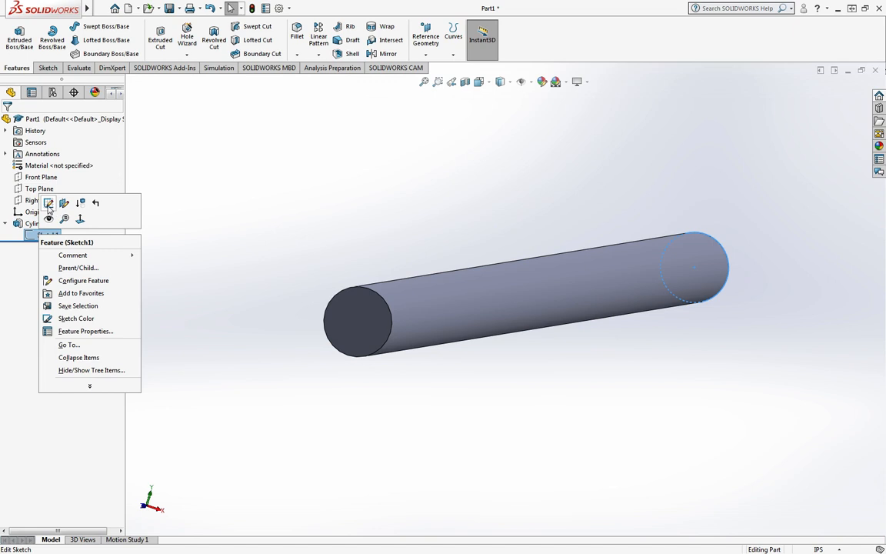
pyautogui.click(34, 223)
# - Edit the Cylinder feature's sketch, set the circle's diameter to 1 in and move the dimension clear of the circle
pyautogui.rightClick(37, 223)
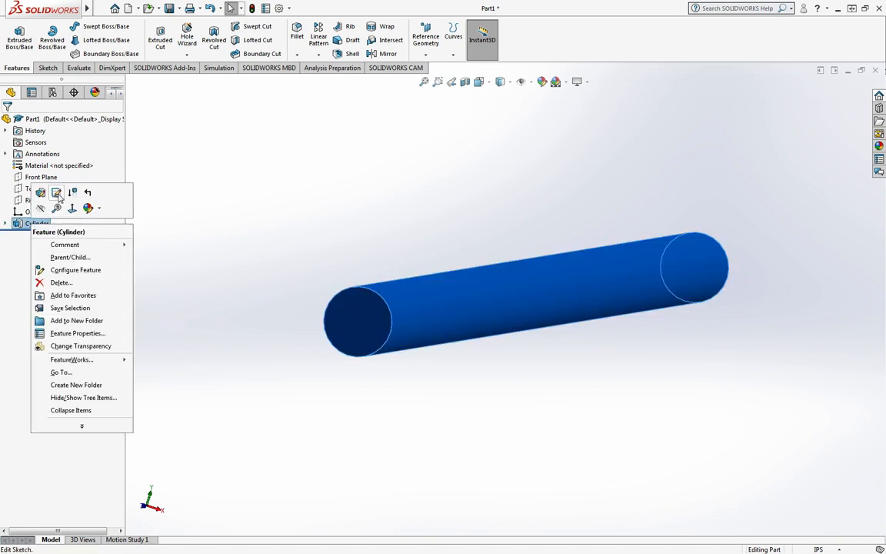
pyautogui.click(57, 193)
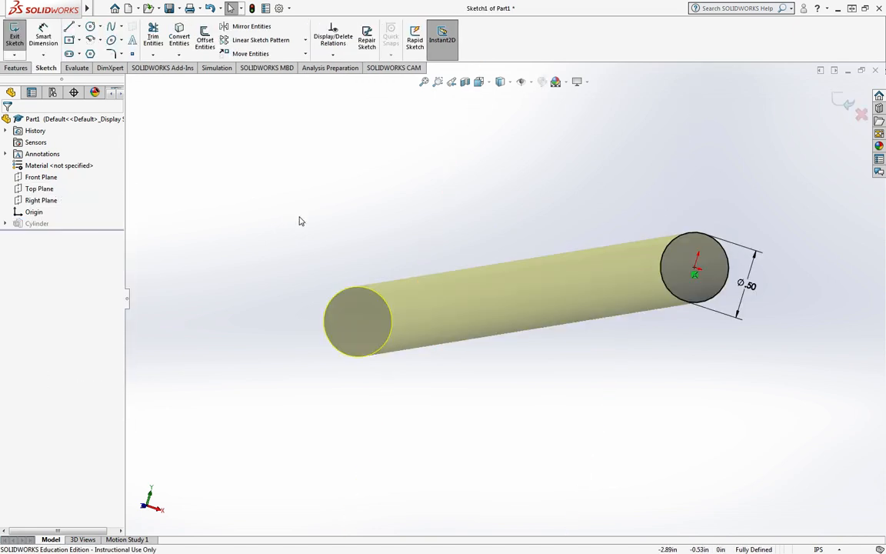
pyautogui.click(751, 289)
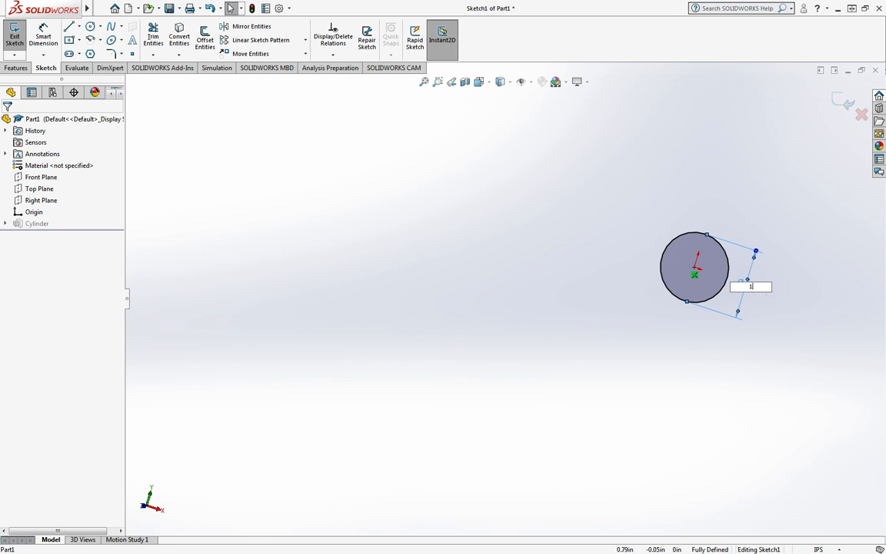
pyautogui.write('1')
pyautogui.press('Return')
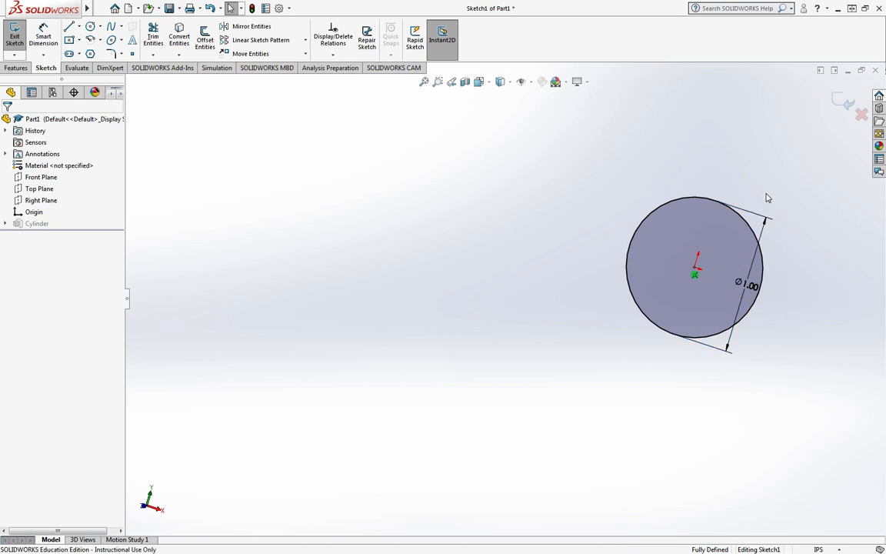
pyautogui.moveTo(765, 238); pyautogui.dragTo(808, 291)
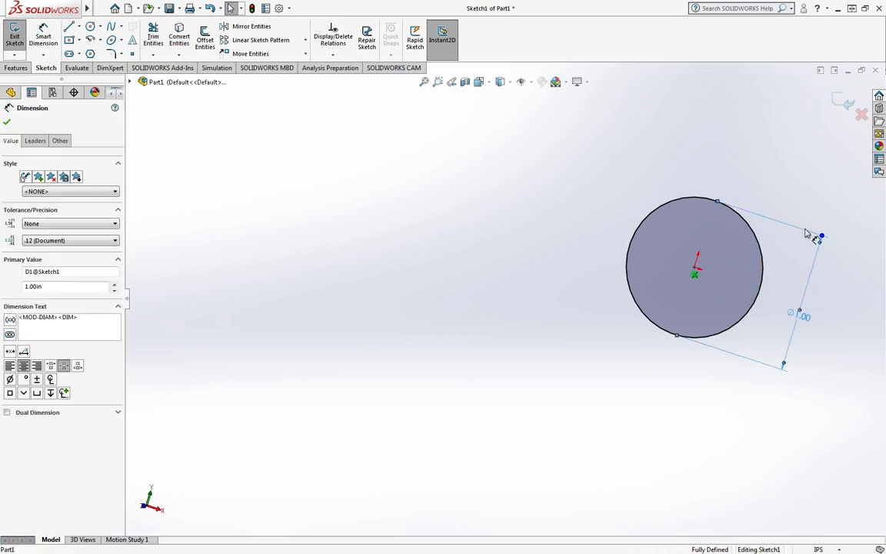
# - Open the circle's diameter dimension in the Modify dialog, move the dialog above the model and accept the value
pyautogui.doubleClick(804, 317)
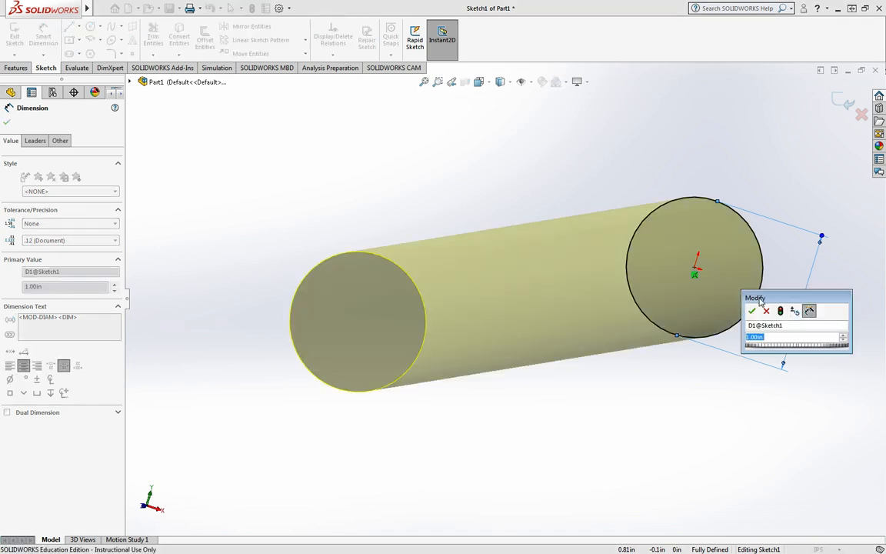
pyautogui.moveTo(773, 348); pyautogui.dragTo(573, 185)
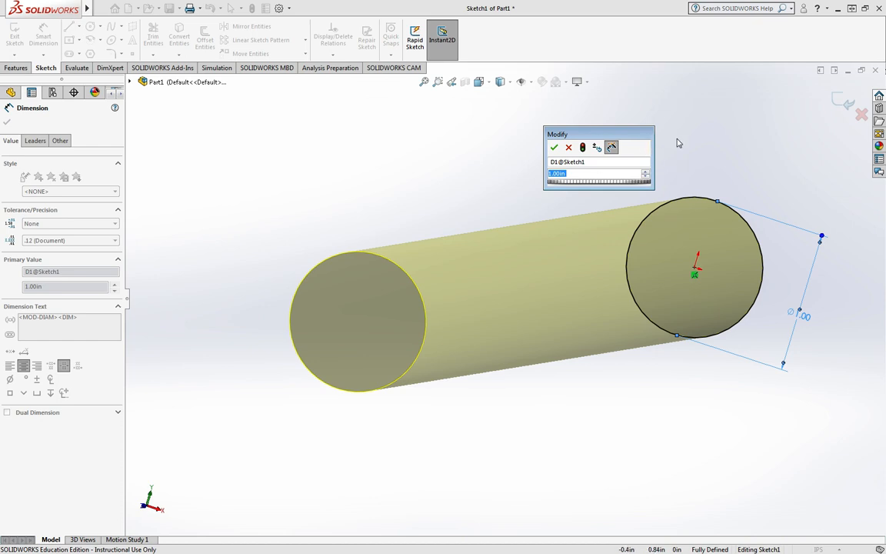
pyautogui.click(703, 156)
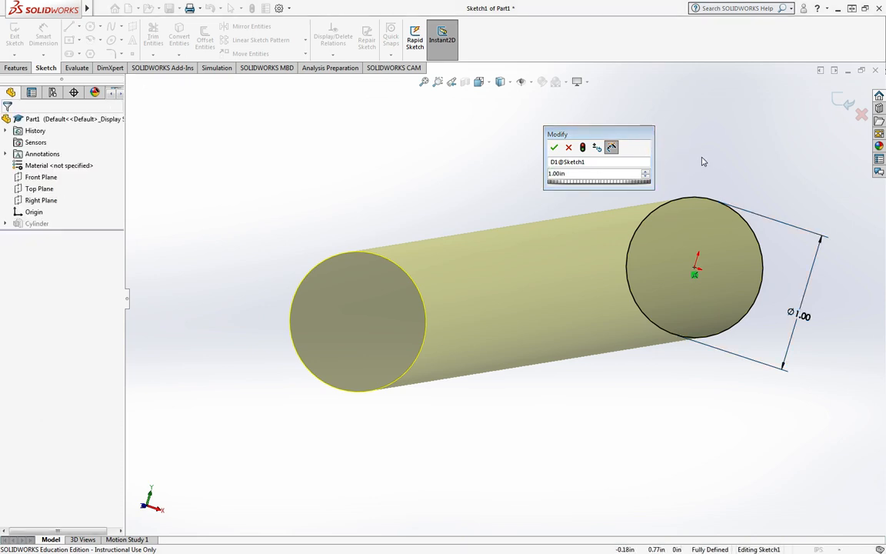
pyautogui.click(553, 147)
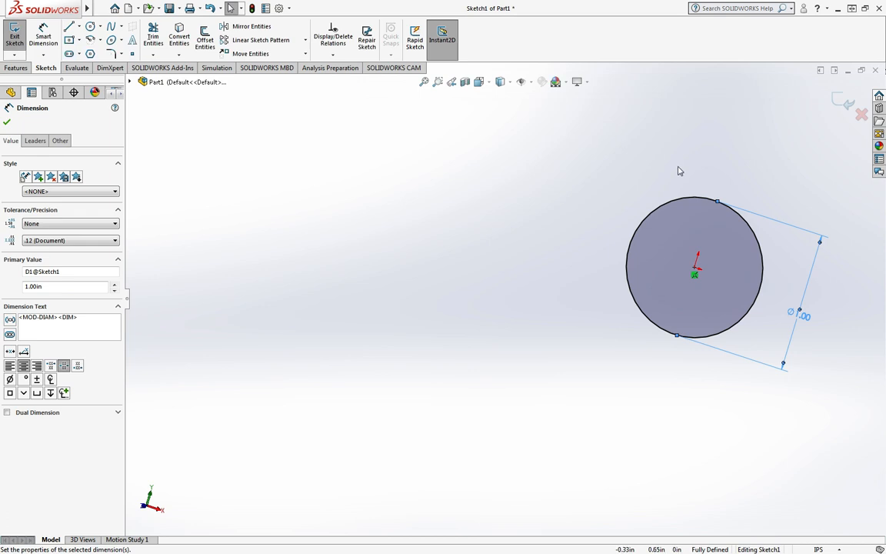
# - Compare in-place editing of the circle's diameter dimension with its Modify dialog, without entering a new value
pyautogui.doubleClick(805, 320)
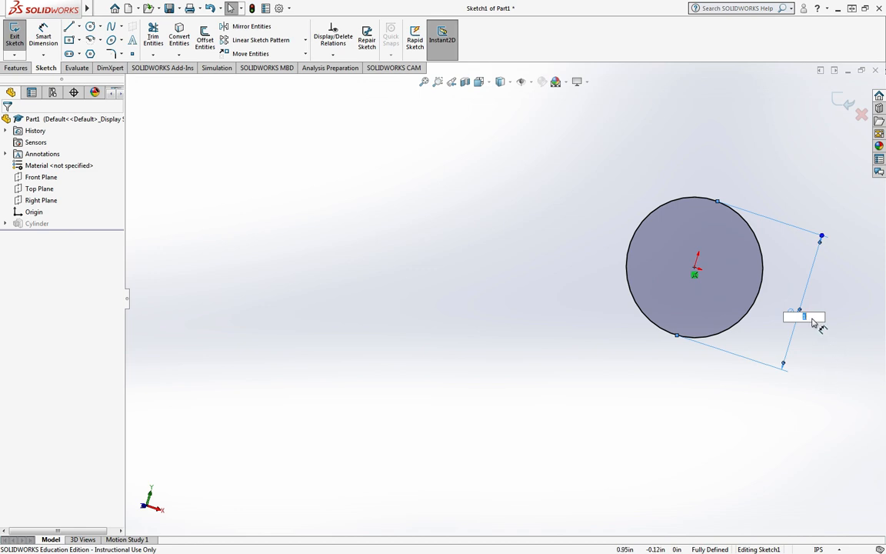
pyautogui.click(817, 354)
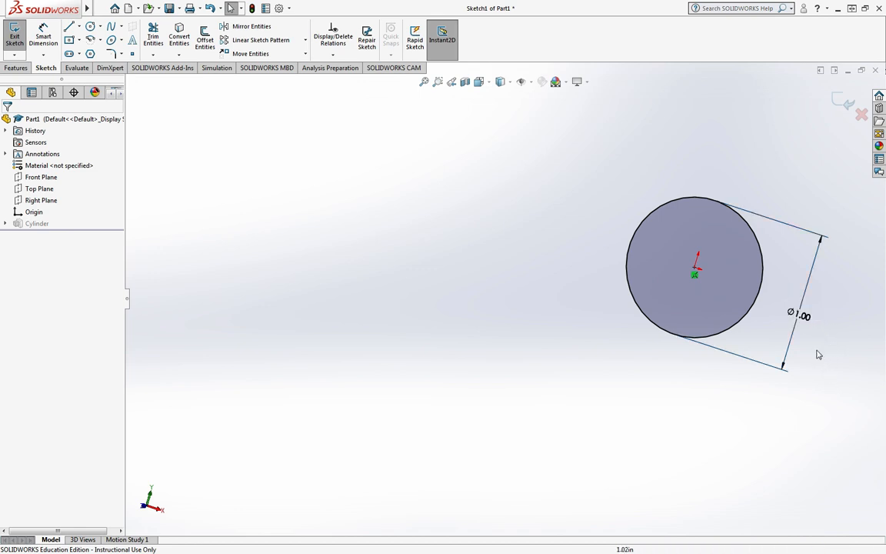
pyautogui.click(804, 318)
pyautogui.click(815, 347)
pyautogui.click(803, 317)
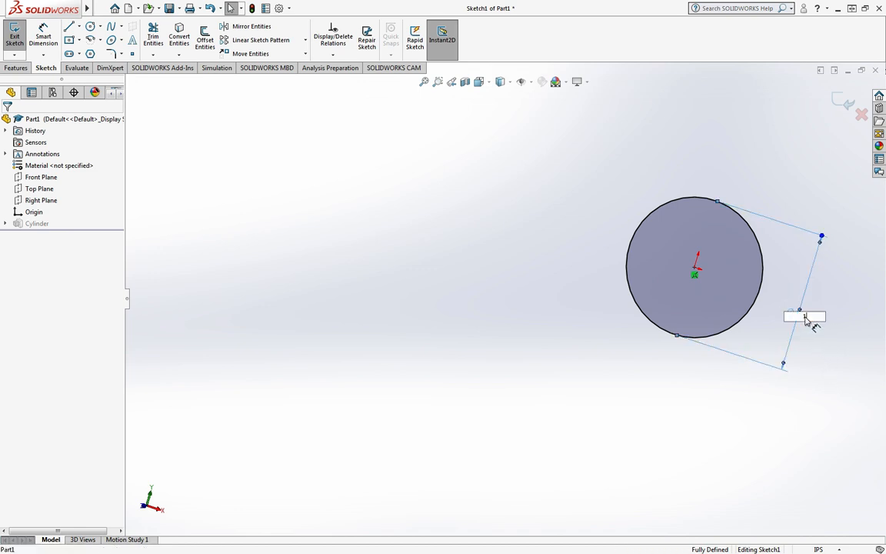
pyautogui.click(816, 352)
pyautogui.click(804, 302)
pyautogui.click(806, 318)
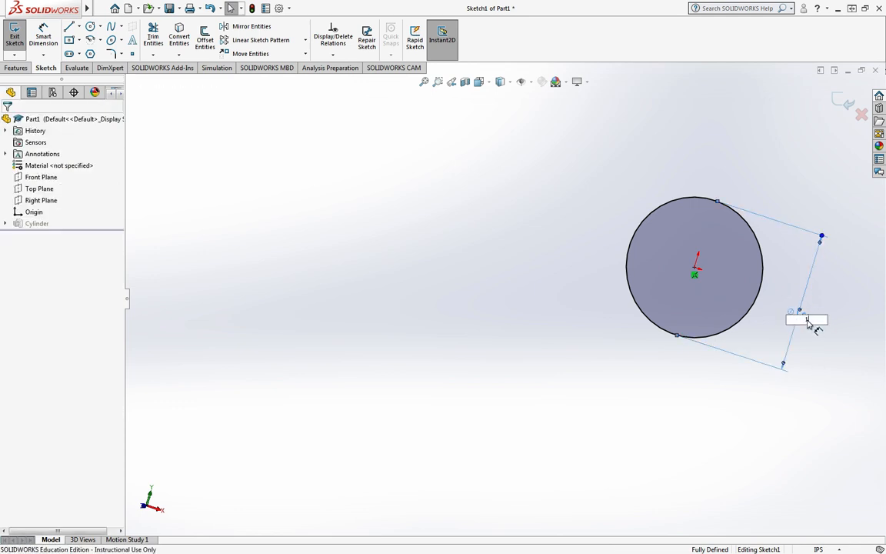
pyautogui.click(807, 349)
pyautogui.doubleClick(796, 315)
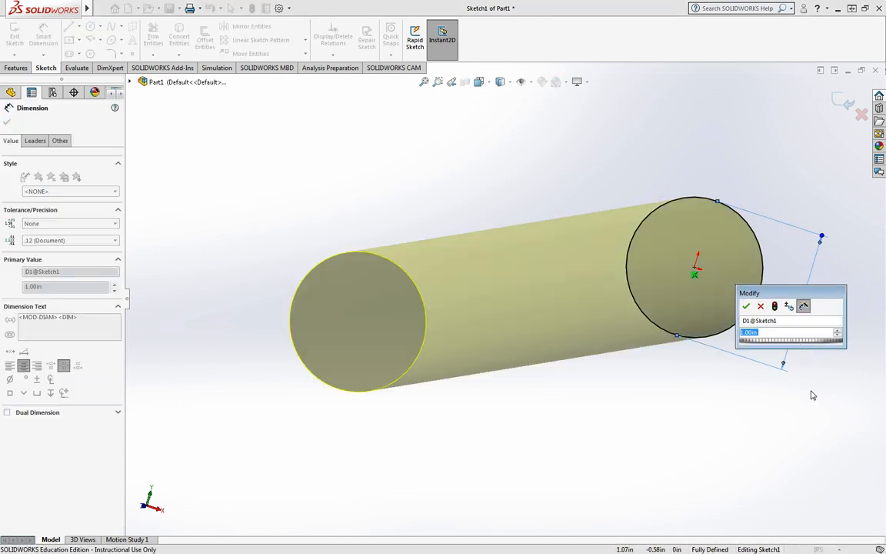
pyautogui.click(747, 306)
pyautogui.click(674, 405)
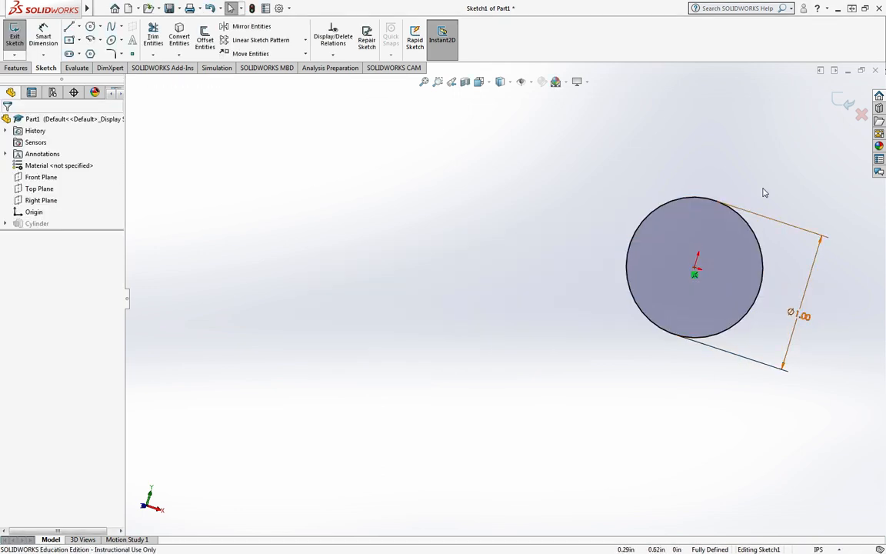
# - Exit the sketch and edit the Cylinder feature, entering 5 as its blind depth
pyautogui.click(842, 104)
pyautogui.moveTo(541, 220)
pyautogui.mouseDown(button='middle')
pyautogui.moveTo(604, 185)
pyautogui.moveTo(512, 172)
pyautogui.moveTo(421, 180)
pyautogui.moveTo(418, 164)
pyautogui.moveTo(400, 173)
pyautogui.moveTo(400, 191)
pyautogui.mouseUp(button='middle')
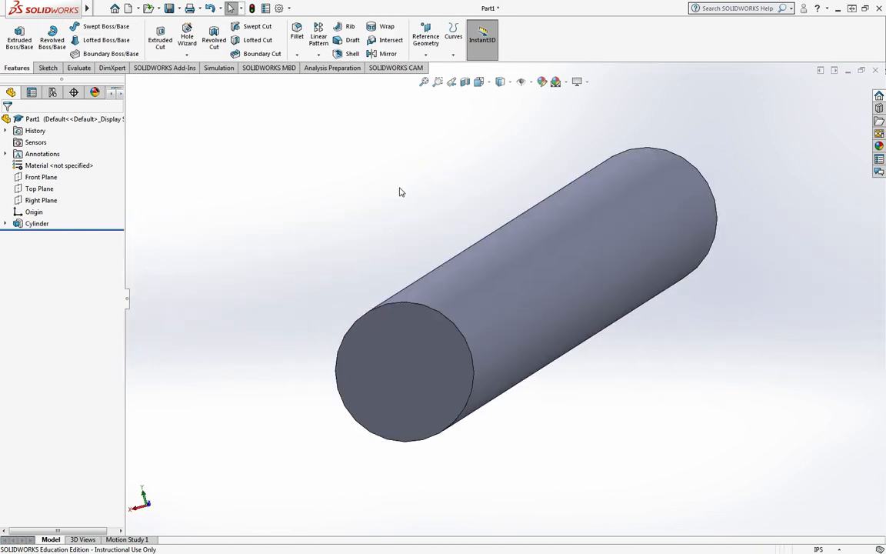
pyautogui.rightClick(38, 226)
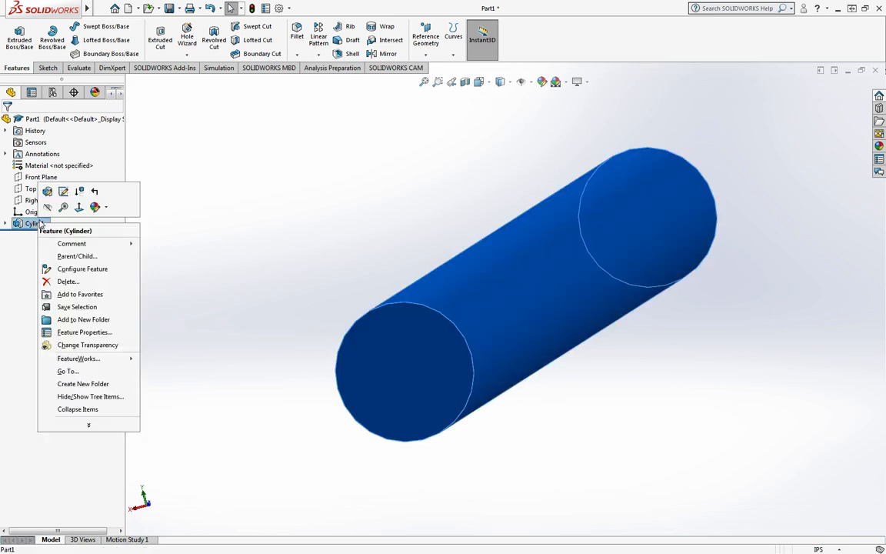
pyautogui.click(47, 192)
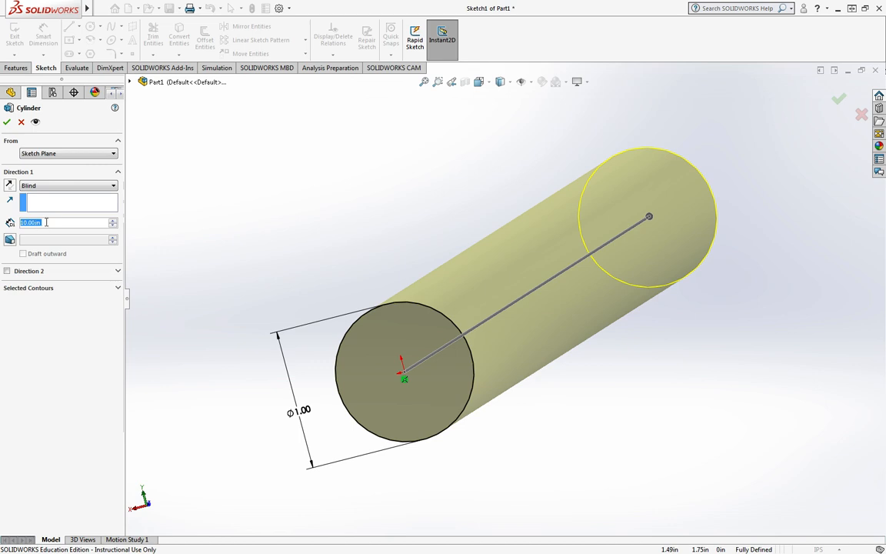
pyautogui.write('5')
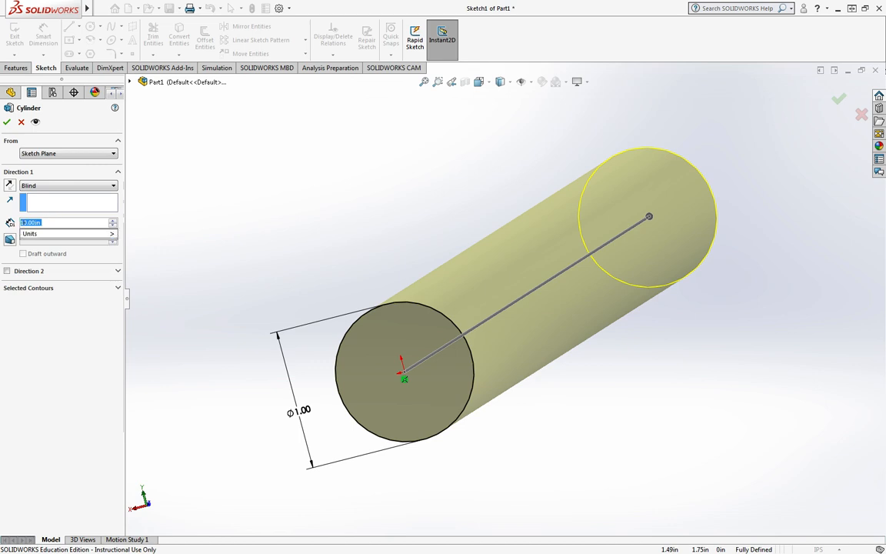
# - Try the unit suffixes cm and mm on the depth value, removing each one again
pyautogui.write('cm')
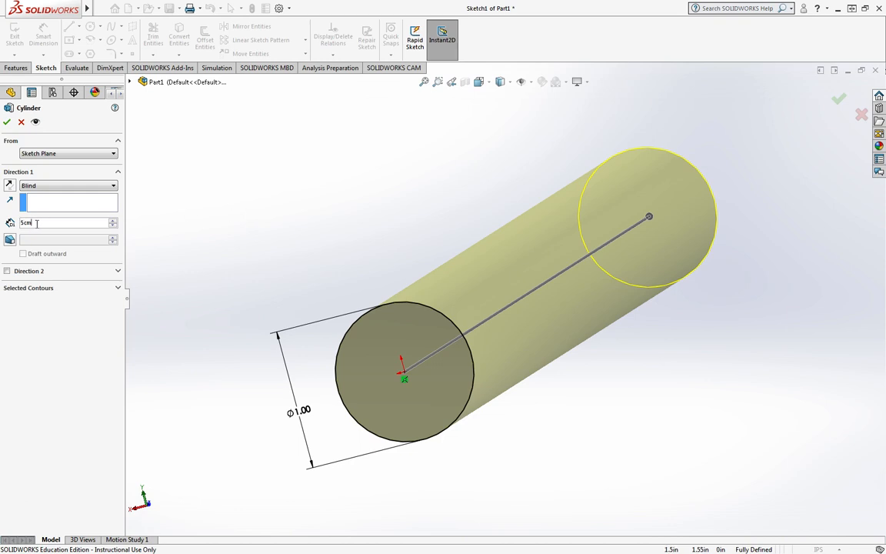
pyautogui.press('BackSpace')
pyautogui.press('BackSpace')
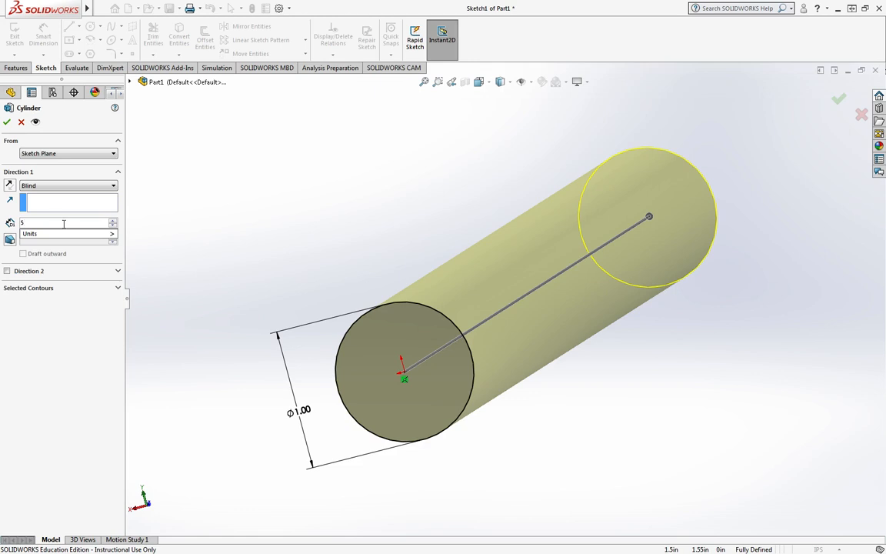
pyautogui.write('mm')
pyautogui.press('BackSpace')
pyautogui.press('BackSpace')
# - Apply the 5 in blind depth and finish editing the Cylinder feature
pyautogui.press('Return')
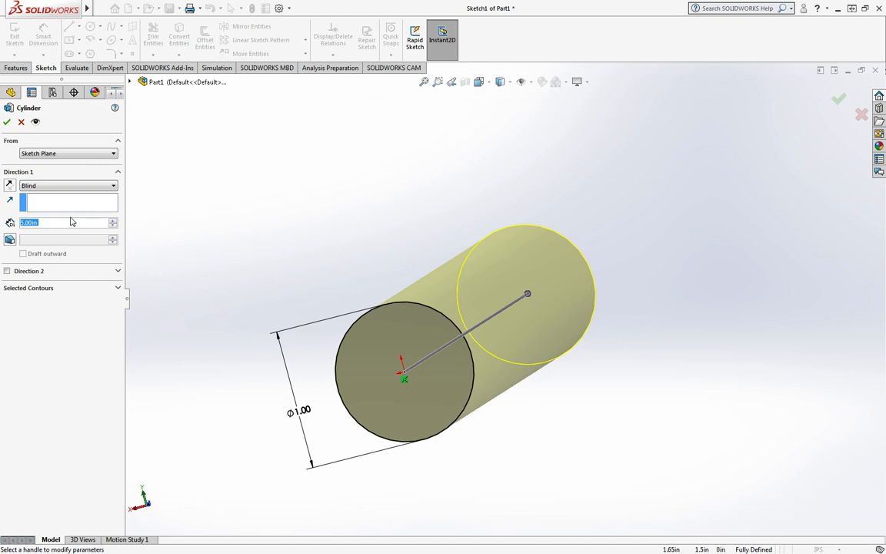
pyautogui.press('Return')
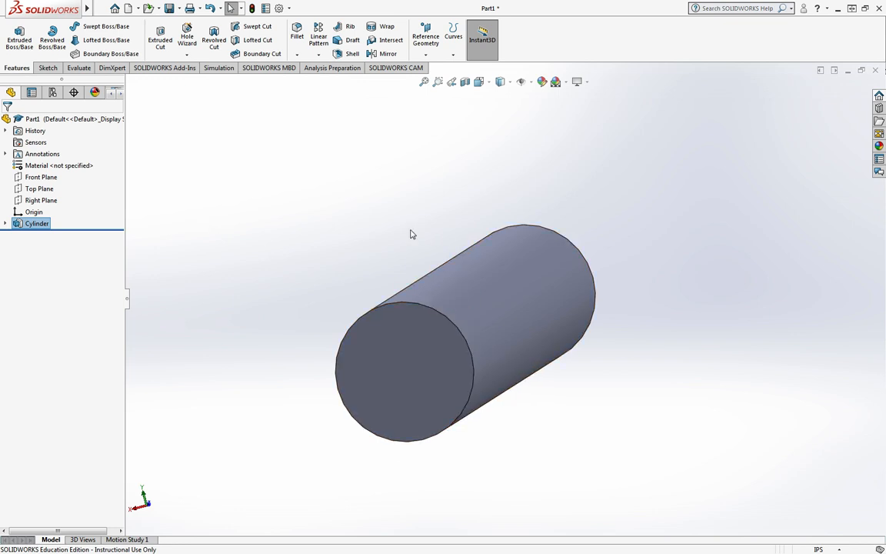
pyautogui.moveTo(514, 243); pyautogui.dragTo(439, 292, button='middle')
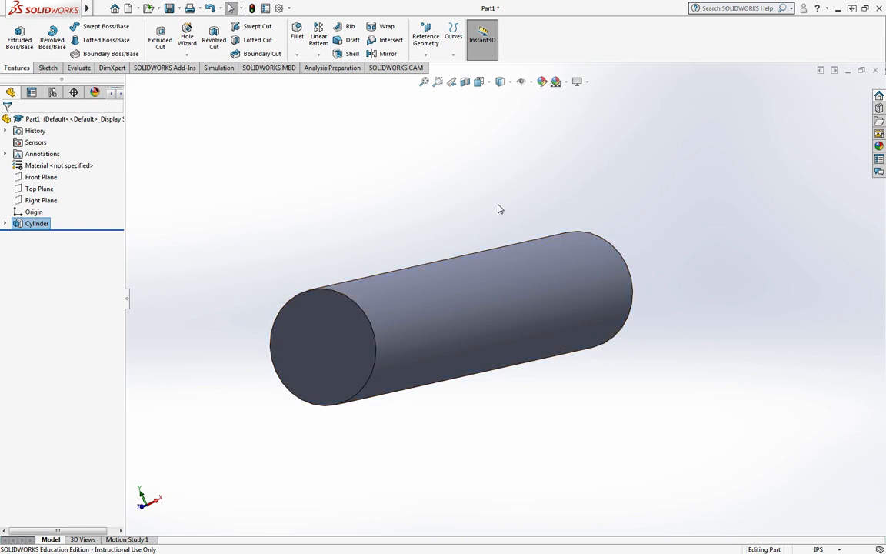
# - Close the part without saving it and create a new part document
pyautogui.click(875, 71)
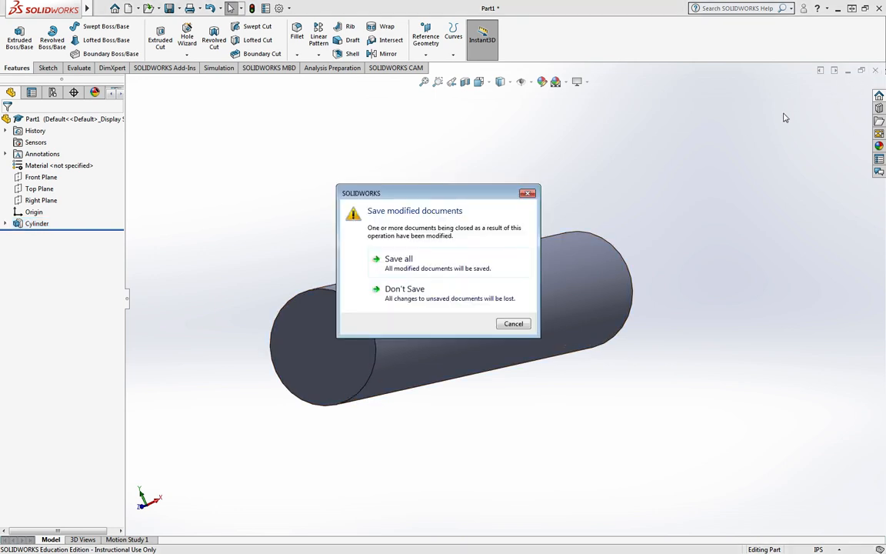
pyautogui.click(450, 290)
pyautogui.click(99, 8)
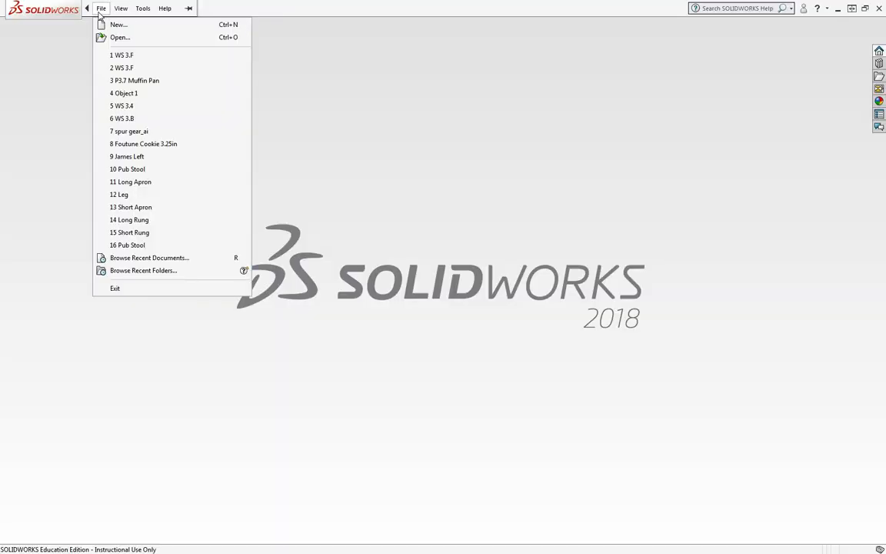
pyautogui.click(120, 25)
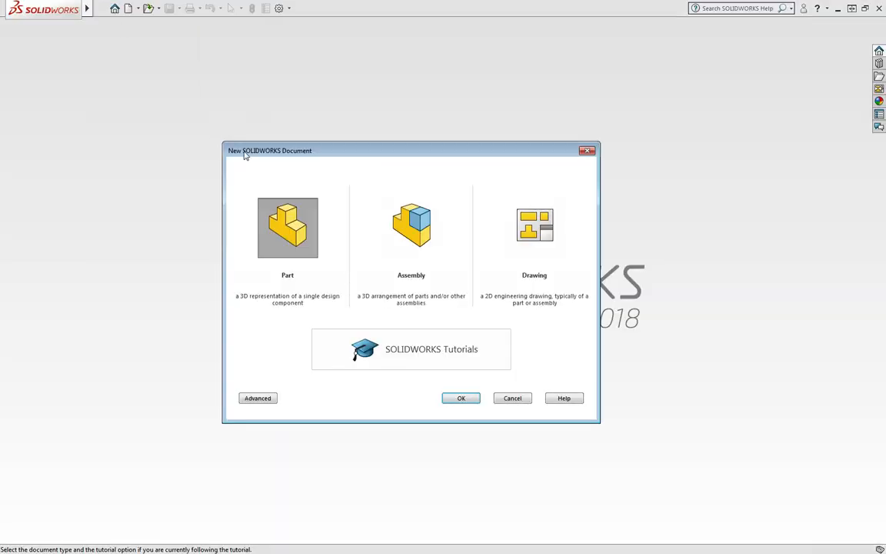
pyautogui.doubleClick(302, 223)
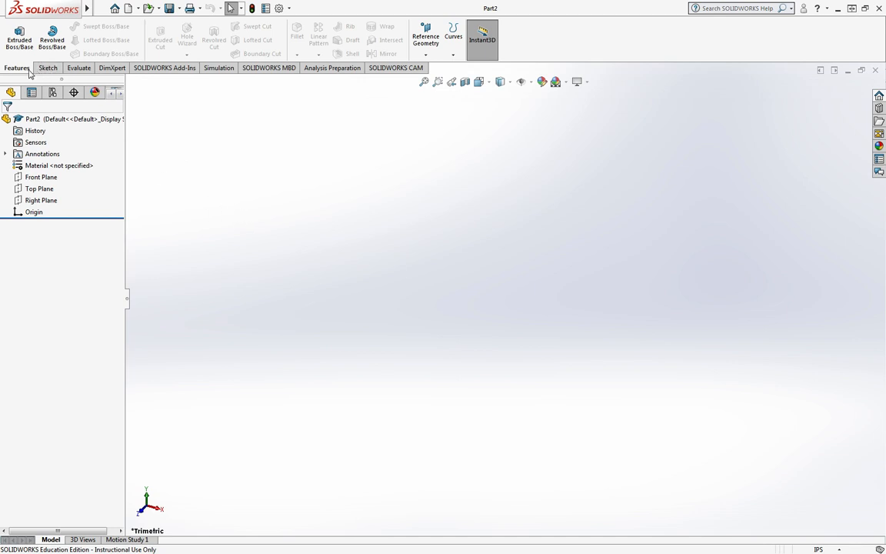
# - Start an Extruded Boss/Base with a new sketch on the Front Plane
pyautogui.click(19, 39)
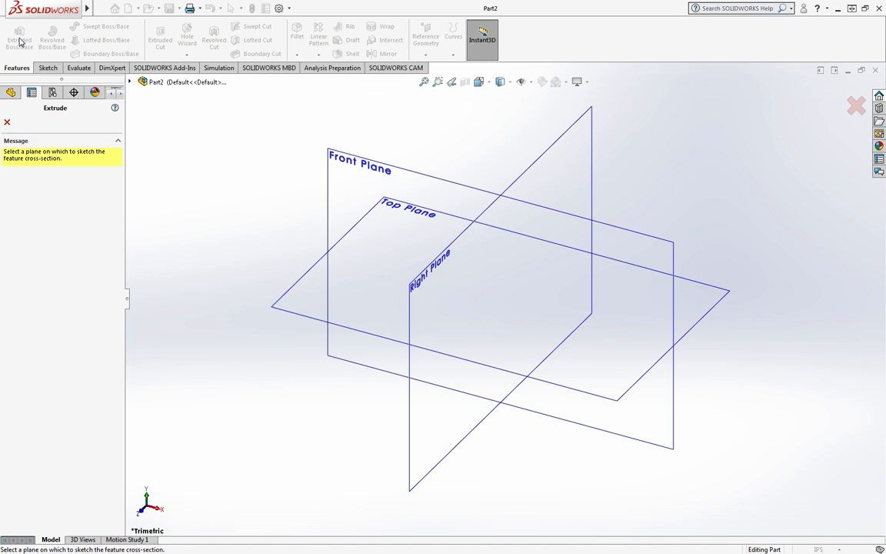
pyautogui.click(366, 168)
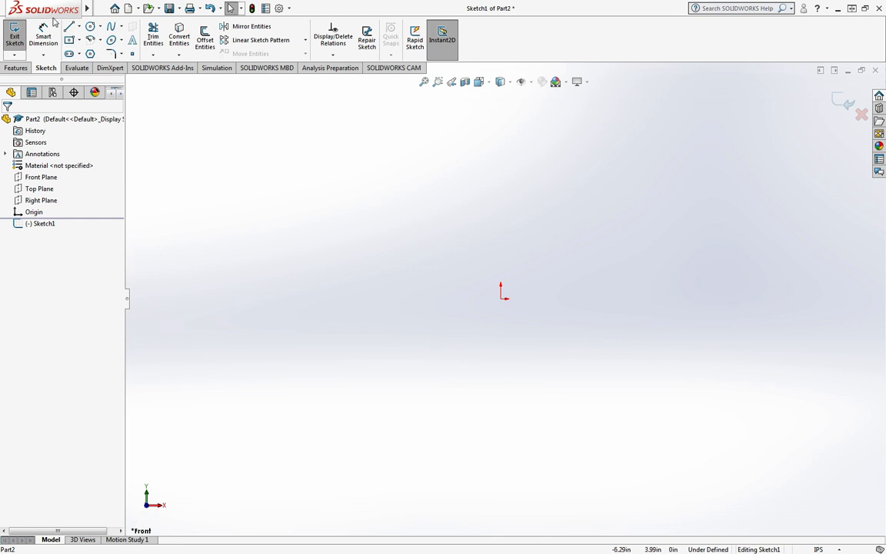
pyautogui.click(90, 26)
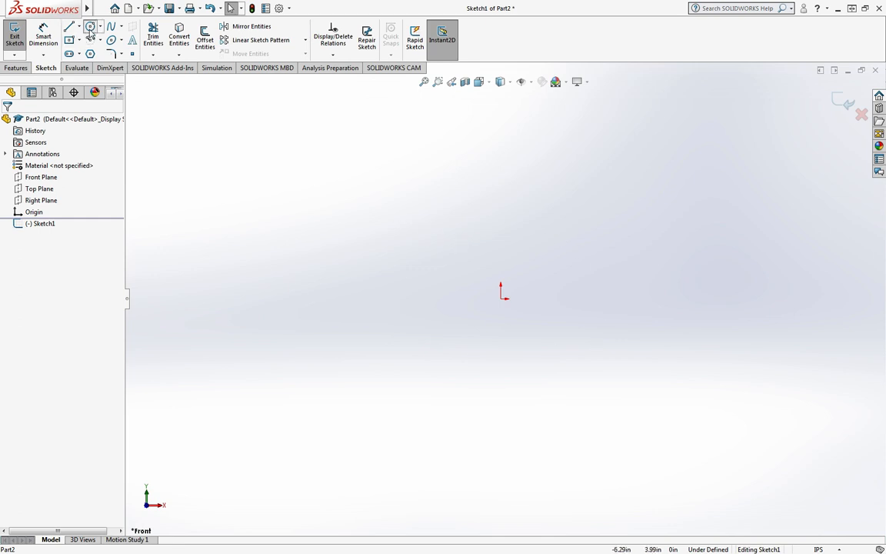
pyautogui.click(488, 223)
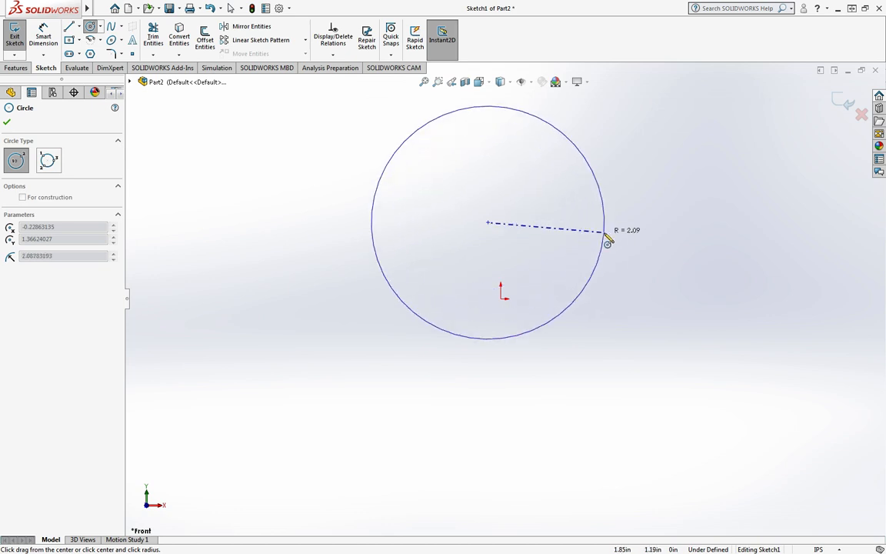
pyautogui.press('Escape')
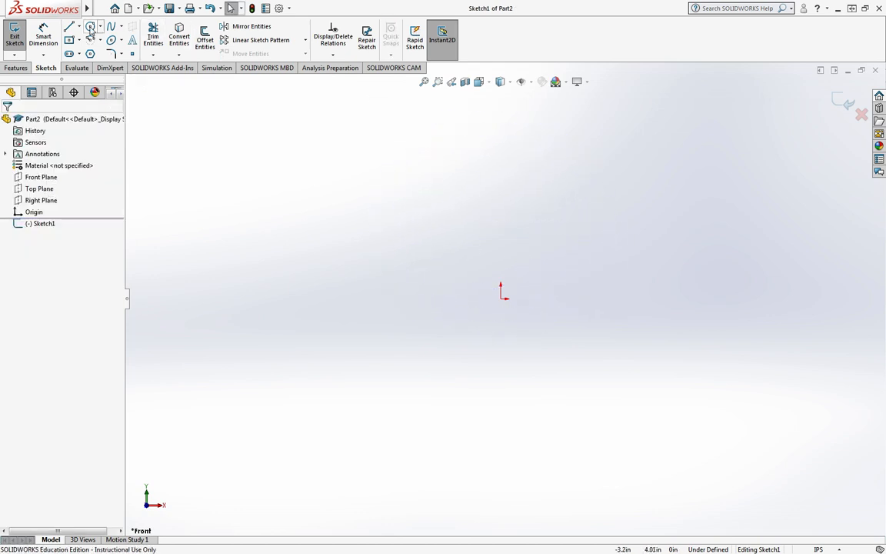
# - Draw a circle of about 2 in radius with its center off the origin and delete it
pyautogui.click(90, 28)
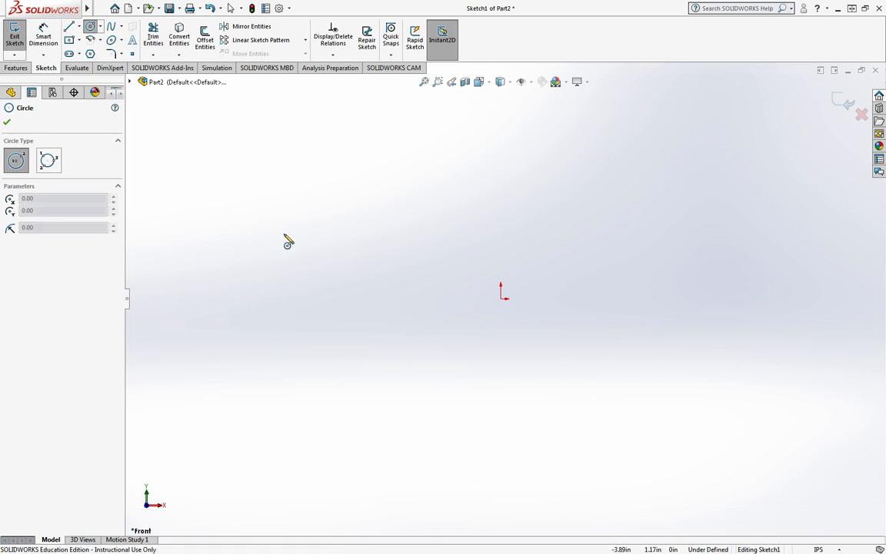
pyautogui.click(436, 210)
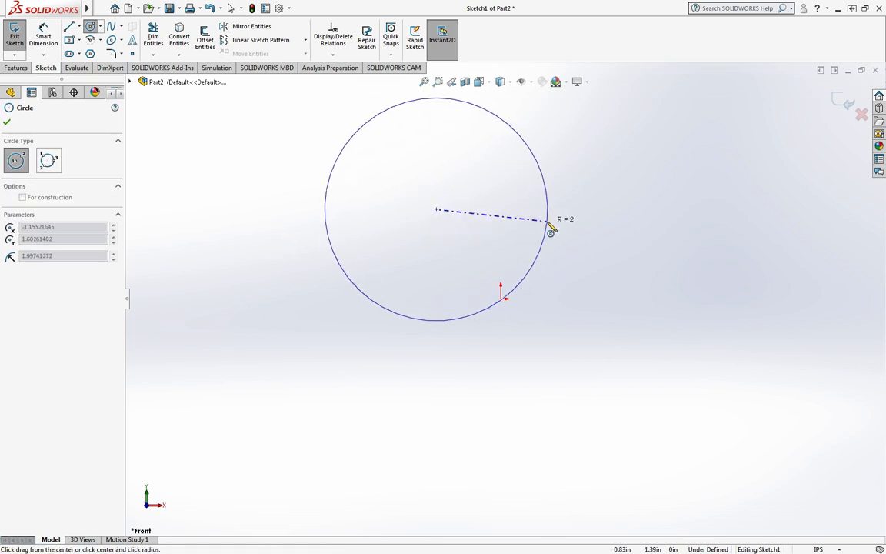
pyautogui.click(550, 228)
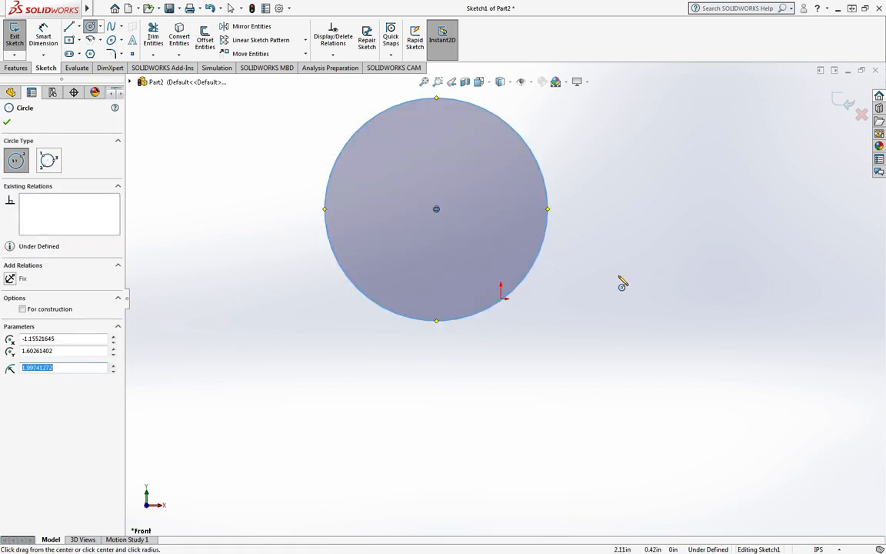
pyautogui.press('Escape')
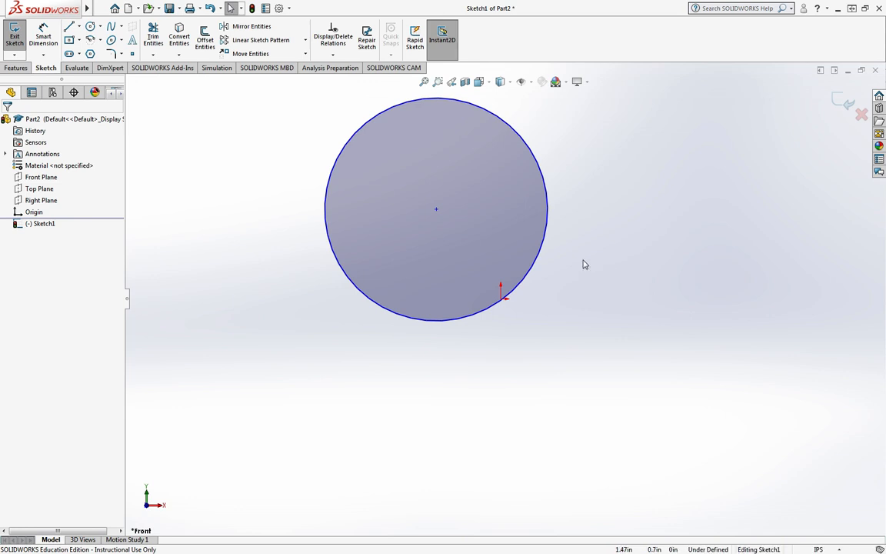
pyautogui.click(546, 235)
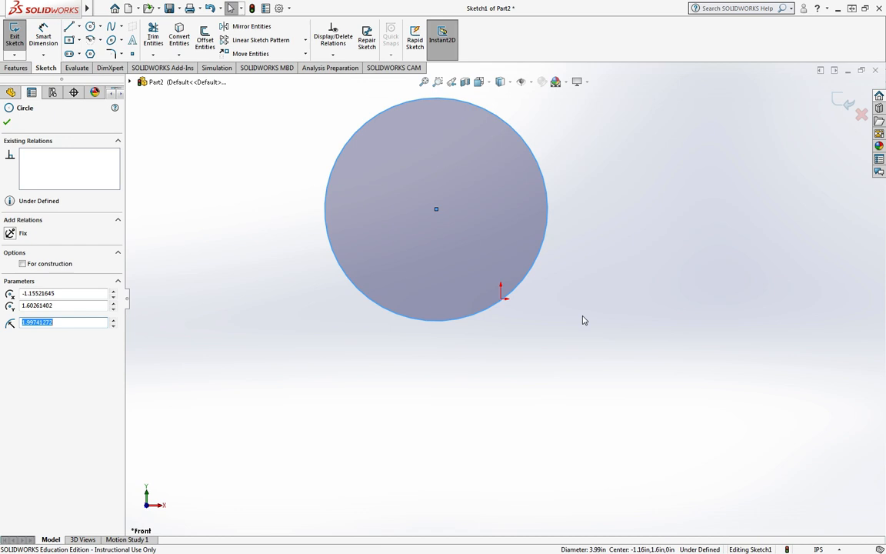
pyautogui.press('Delete')
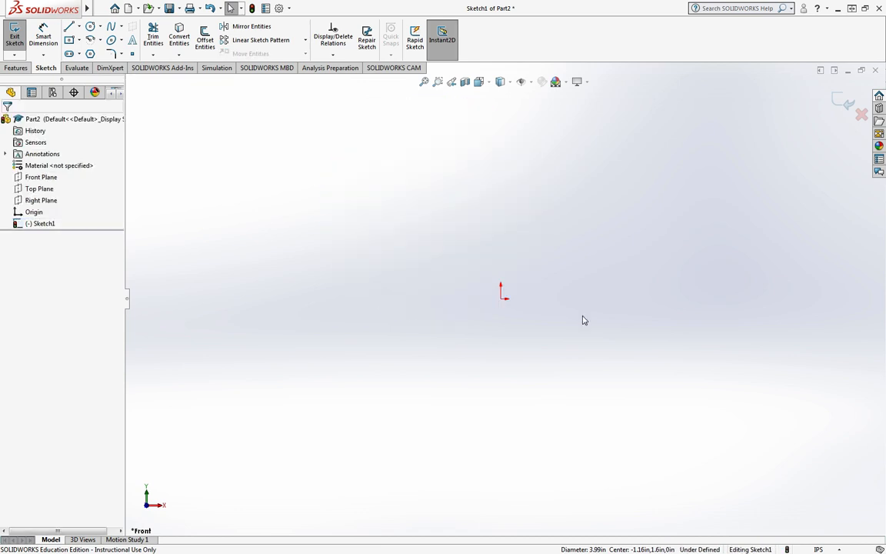
# - Draw another circle, about 2.03 in radius, farther away from the origin and delete it
pyautogui.click(90, 26)
pyautogui.click(281, 178)
pyautogui.click(377, 233)
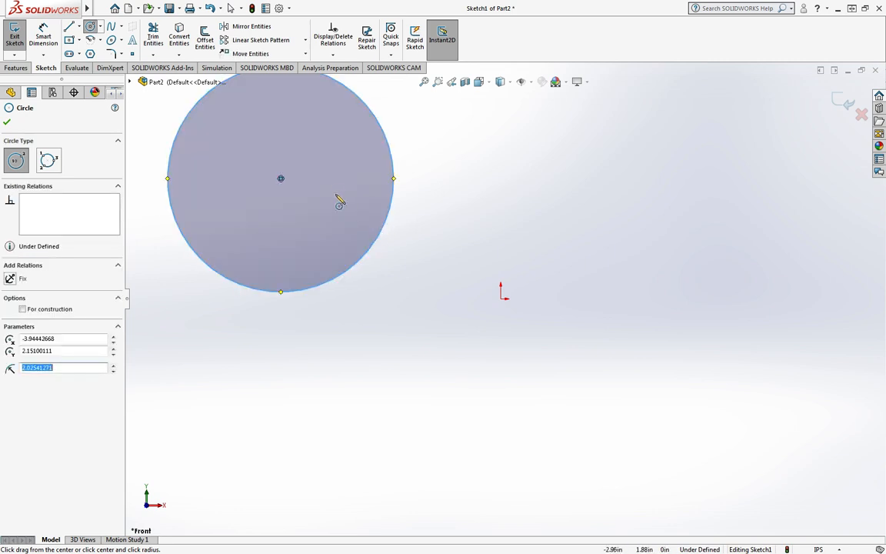
pyautogui.press('Escape')
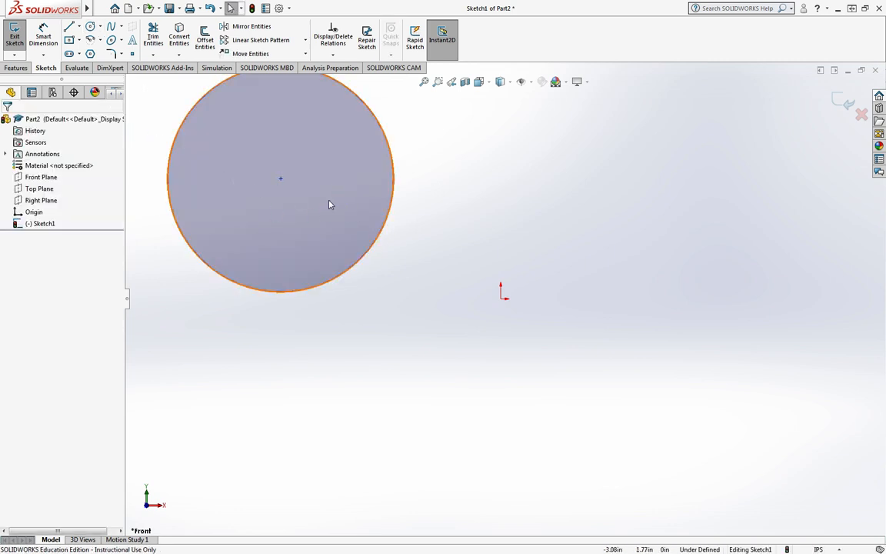
pyautogui.click(329, 204)
pyautogui.press('Delete')
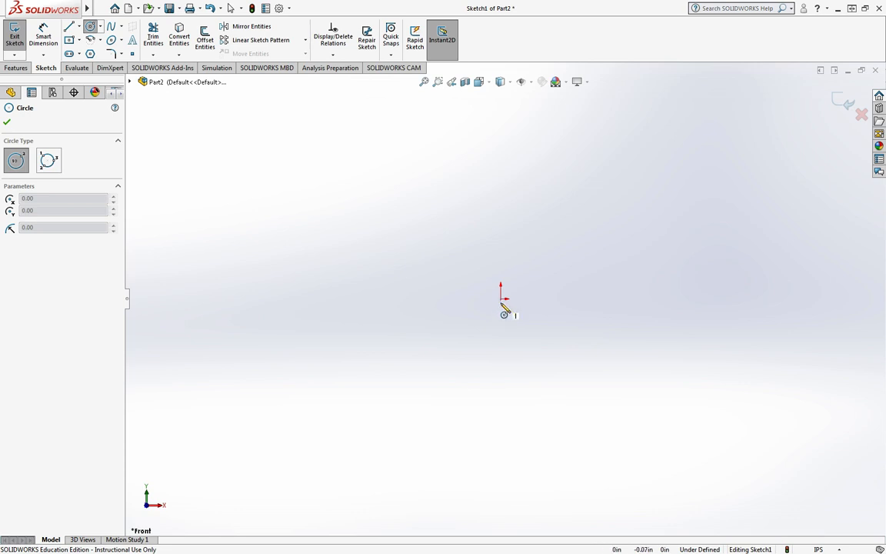
# - Sketch a circle centered on the origin and dimension its diameter to 0.5 in
pyautogui.click(501, 298)
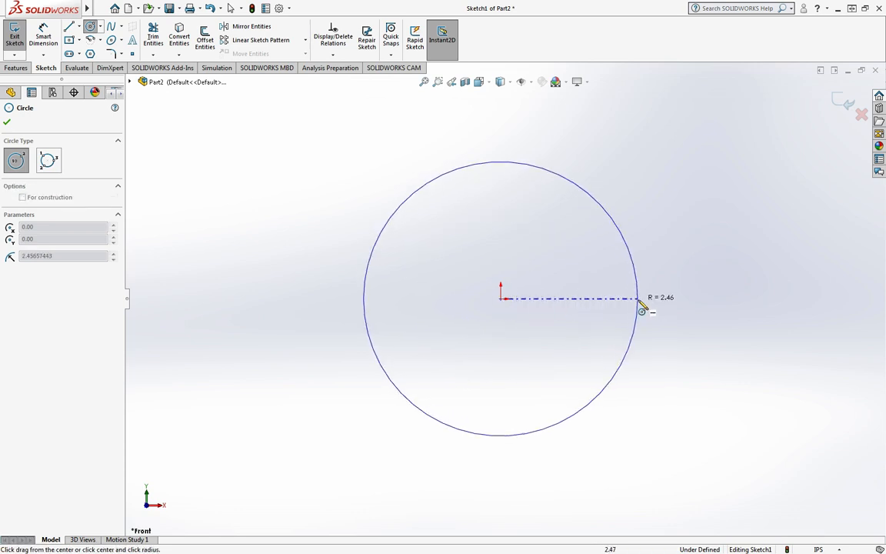
pyautogui.click(675, 265)
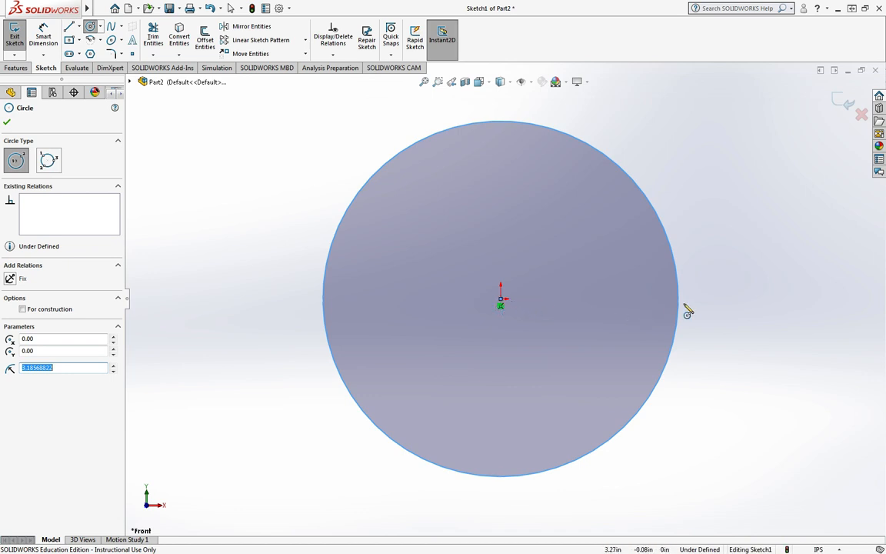
pyautogui.click(43, 35)
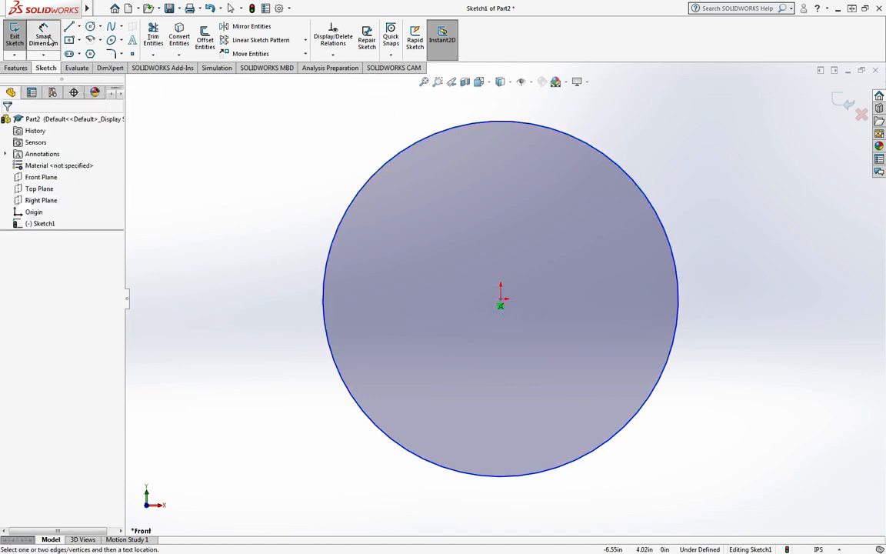
pyautogui.click(666, 235)
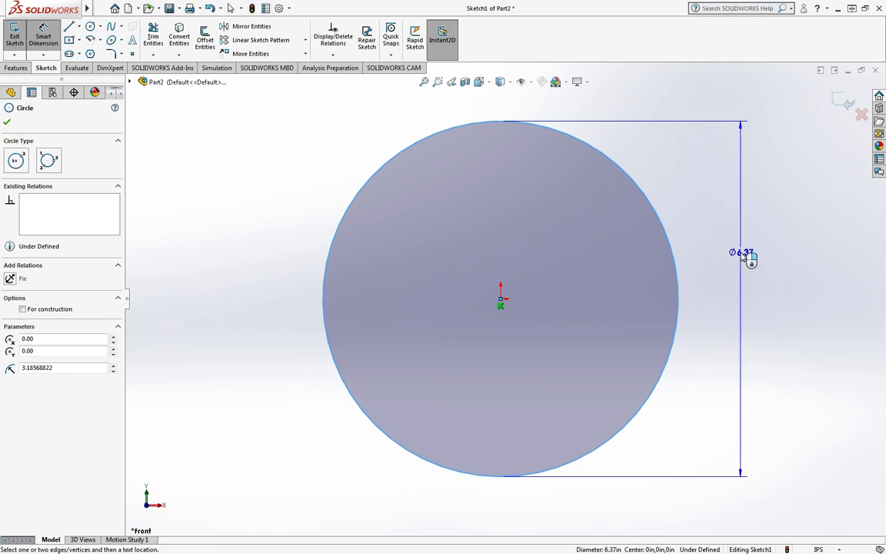
pyautogui.click(743, 255)
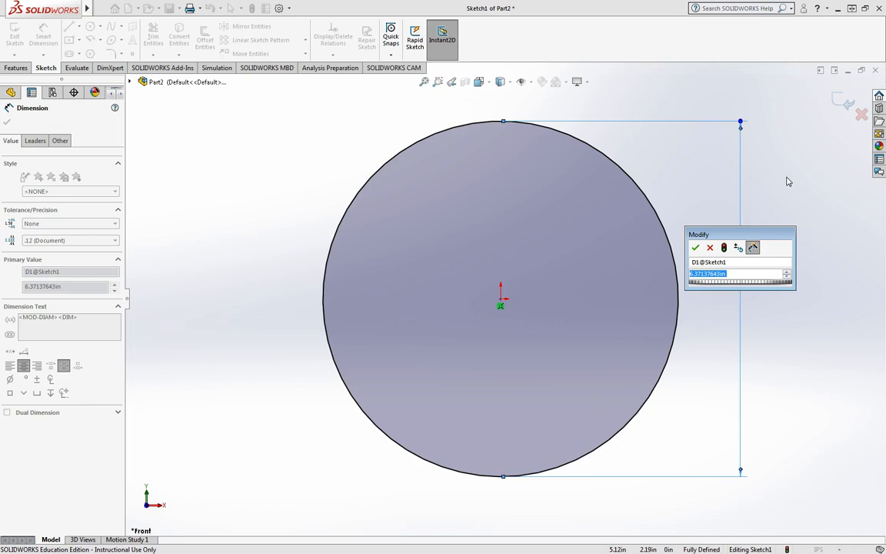
pyautogui.write('10')
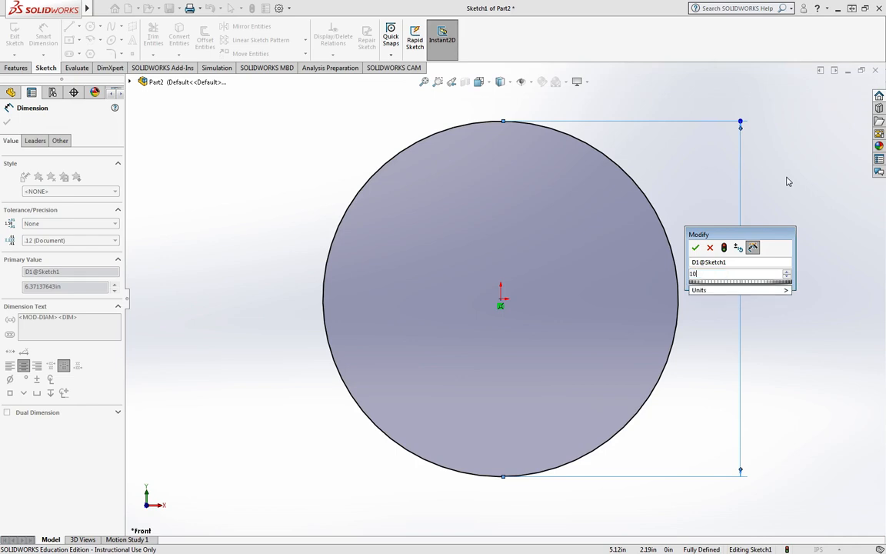
pyautogui.press('BackSpace')
pyautogui.press('BackSpace')
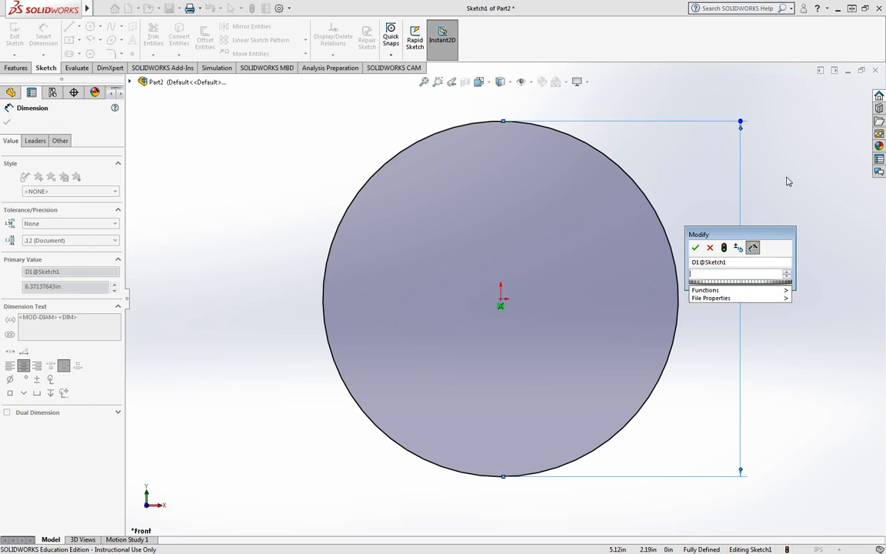
pyautogui.write('.5')
pyautogui.press('Return')
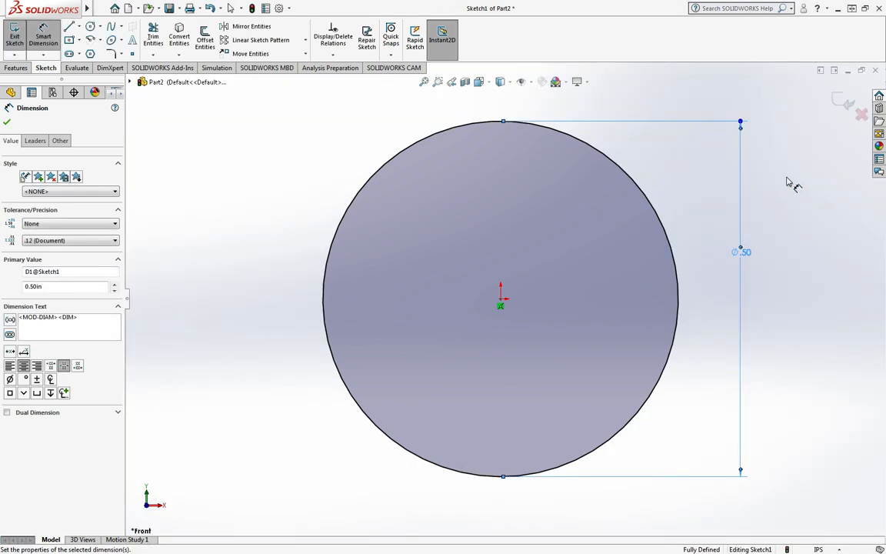
# - Exit the sketch and extrude the circle to a blind depth of 10 in
pyautogui.click(844, 107)
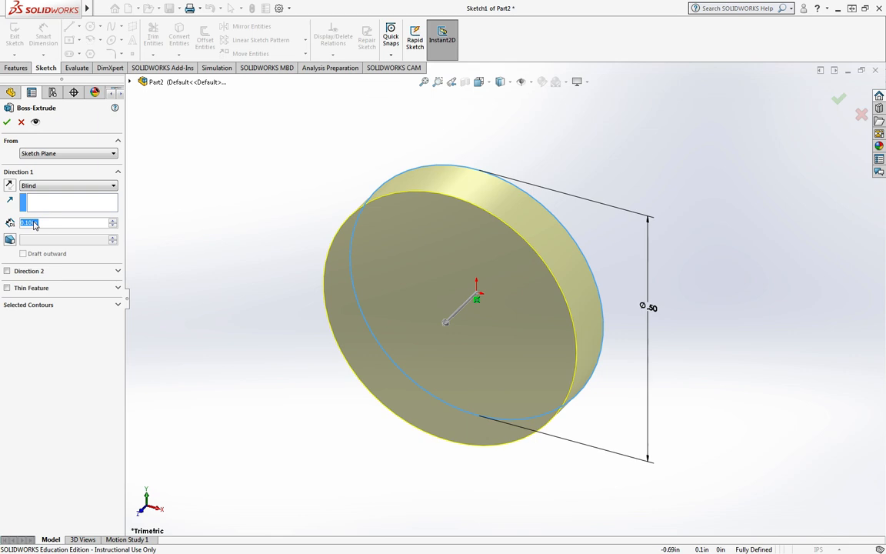
pyautogui.write('10')
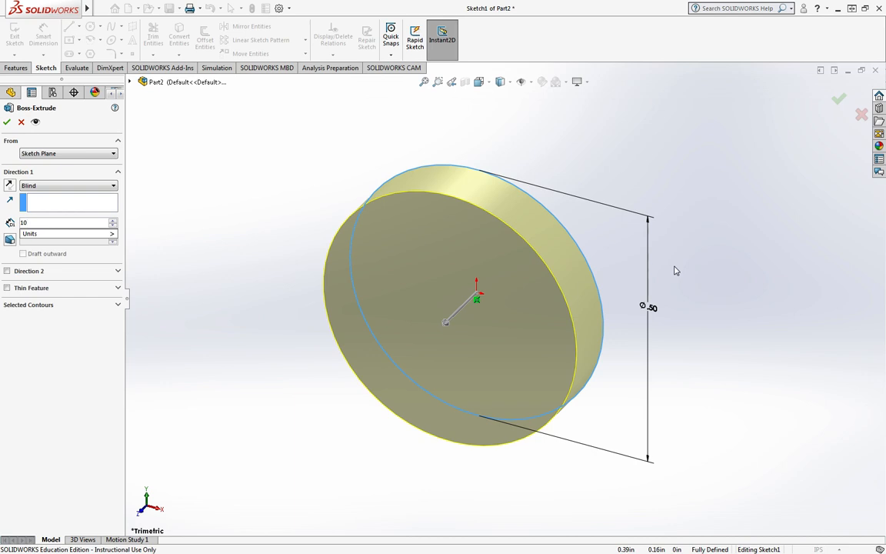
pyautogui.press('Return')
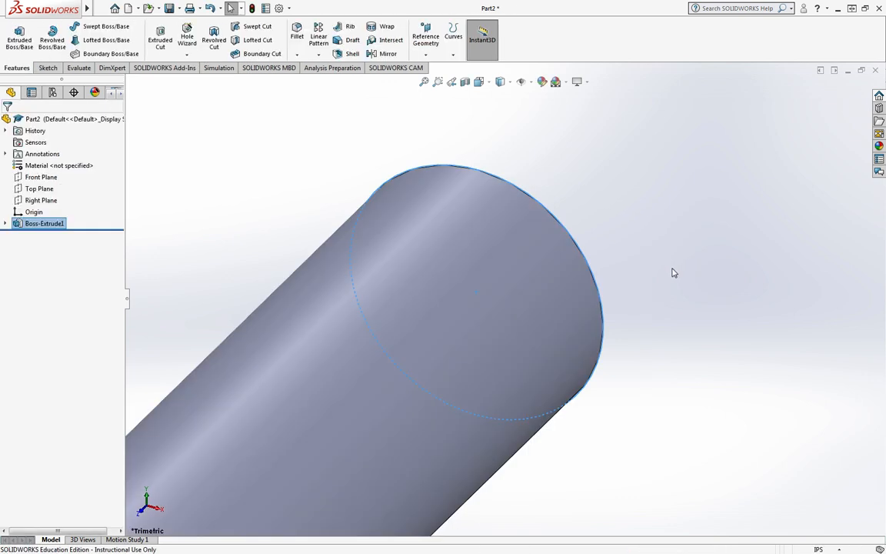
pyautogui.scroll(-1, 627, 329)
pyautogui.scroll(10, 544, 382)
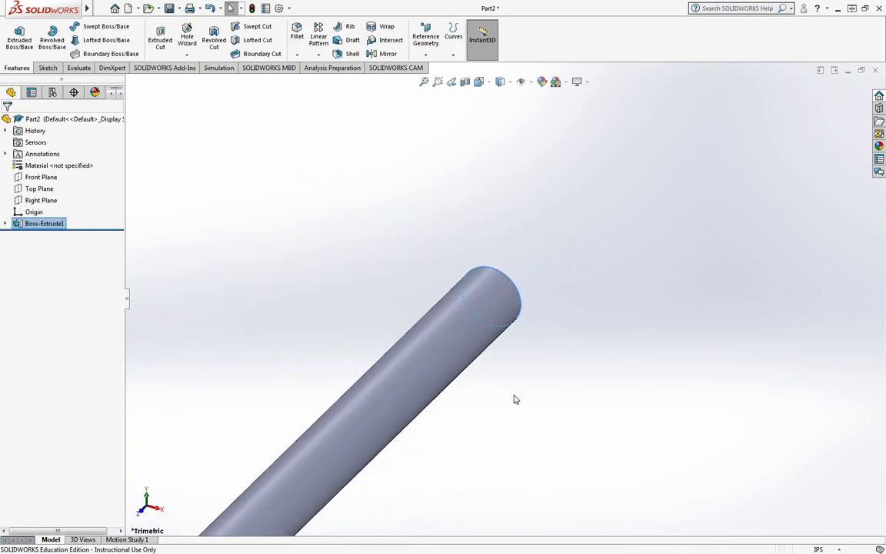
pyautogui.scroll(-4, 444, 427)
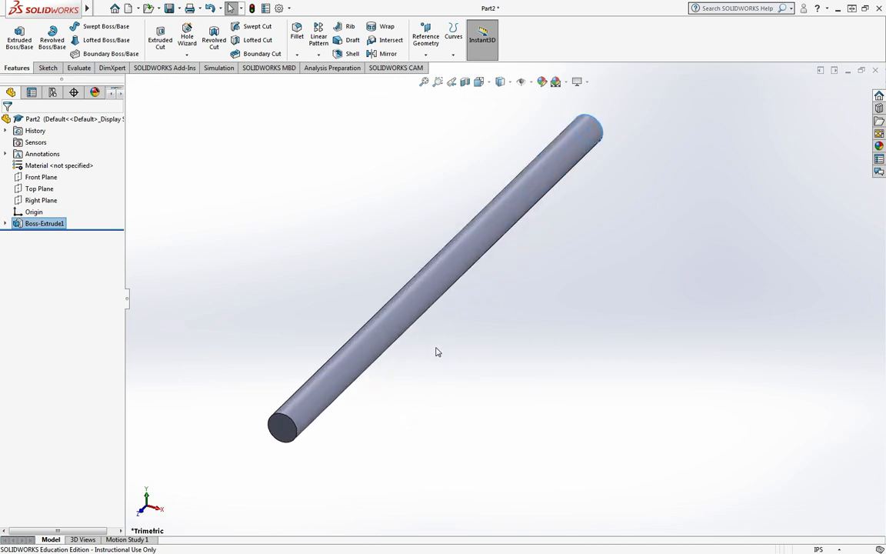
# - Delete the extruded cylinder feature while keeping its circle sketch
pyautogui.rightClick(38, 225)
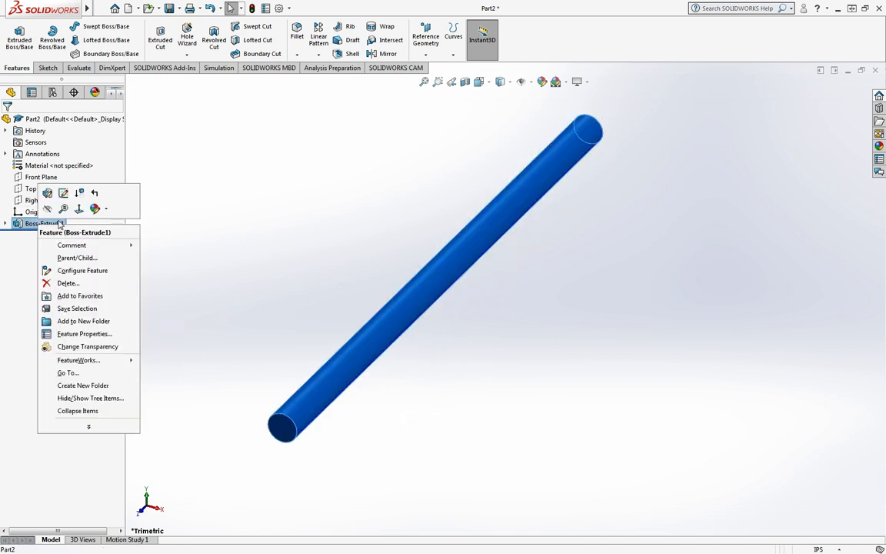
pyautogui.click(66, 284)
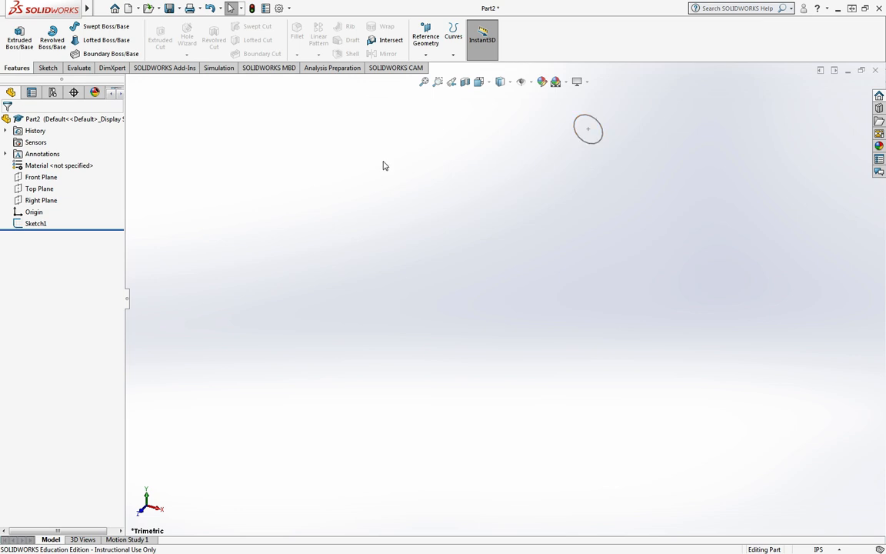
# - Extrude the existing circle sketch to a 10 in blind depth and undo that extrusion
pyautogui.click(17, 38)
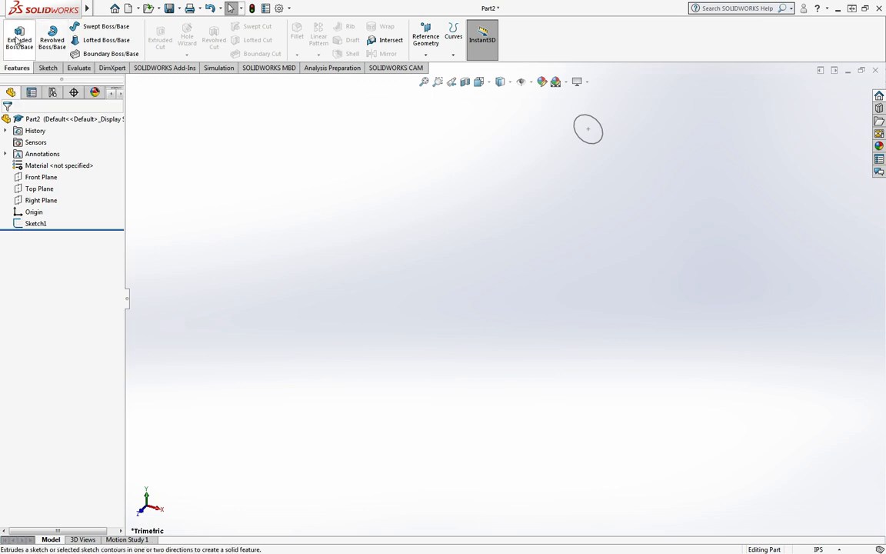
pyautogui.click(603, 129)
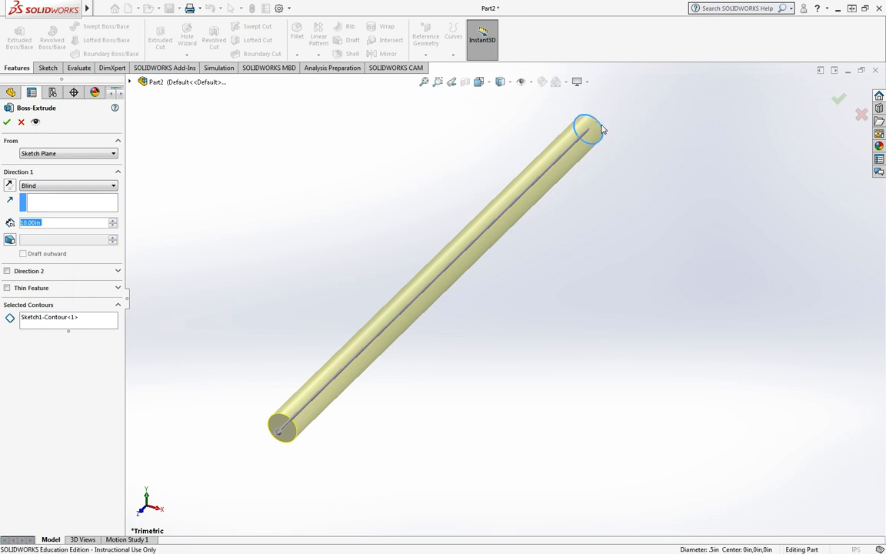
pyautogui.press('Return')
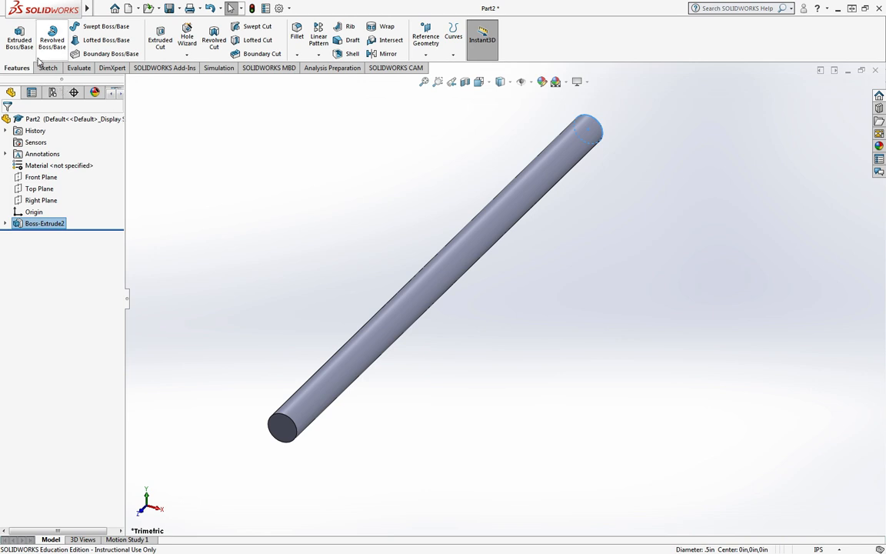
pyautogui.hotkey('ctrl', 'z')
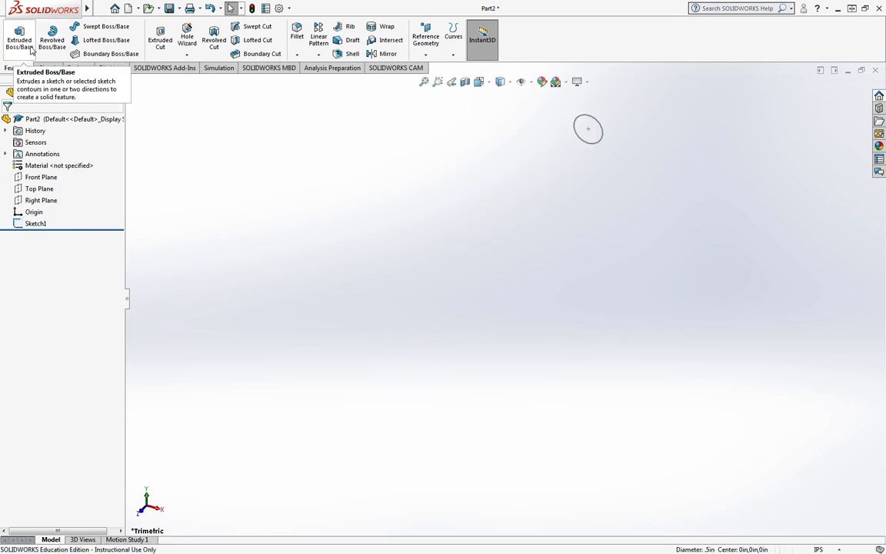
# - Extrude the existing 0.5 in circle sketch to a blind depth of 10 in
pyautogui.click(24, 38)
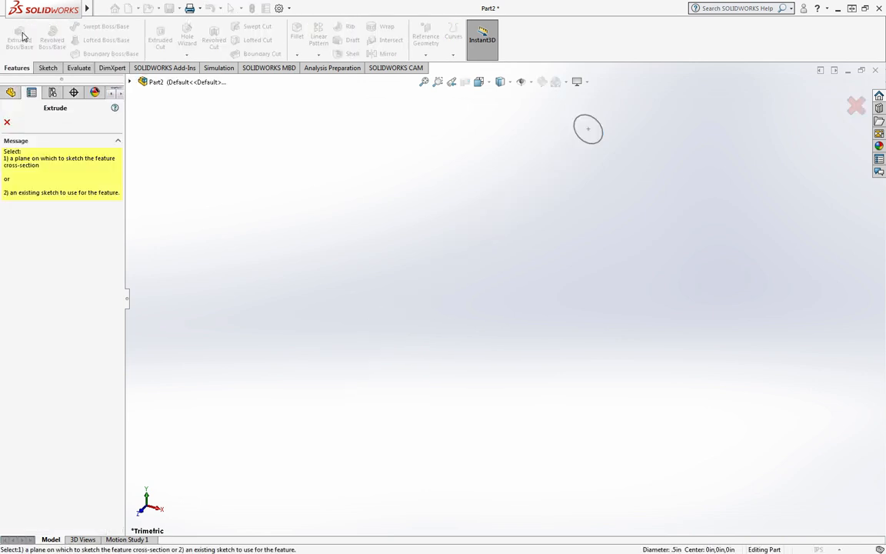
pyautogui.click(589, 127)
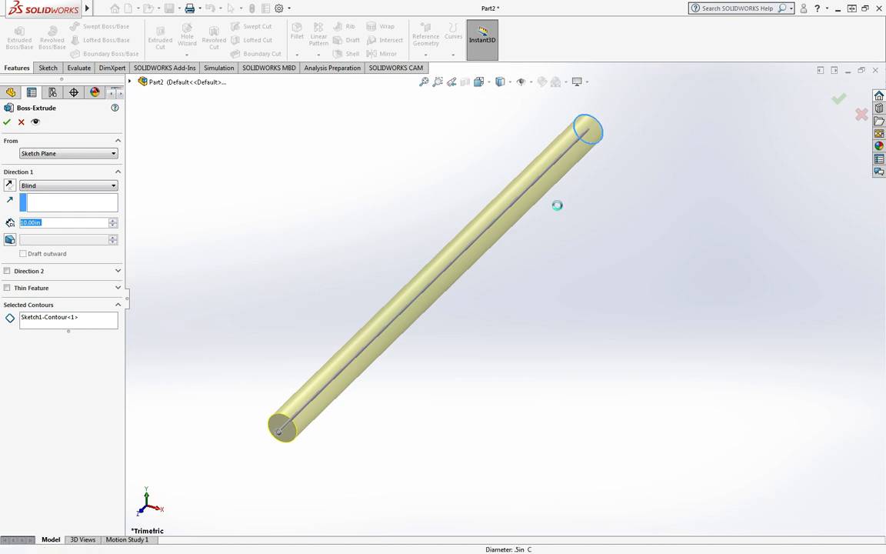
pyautogui.press('Return')
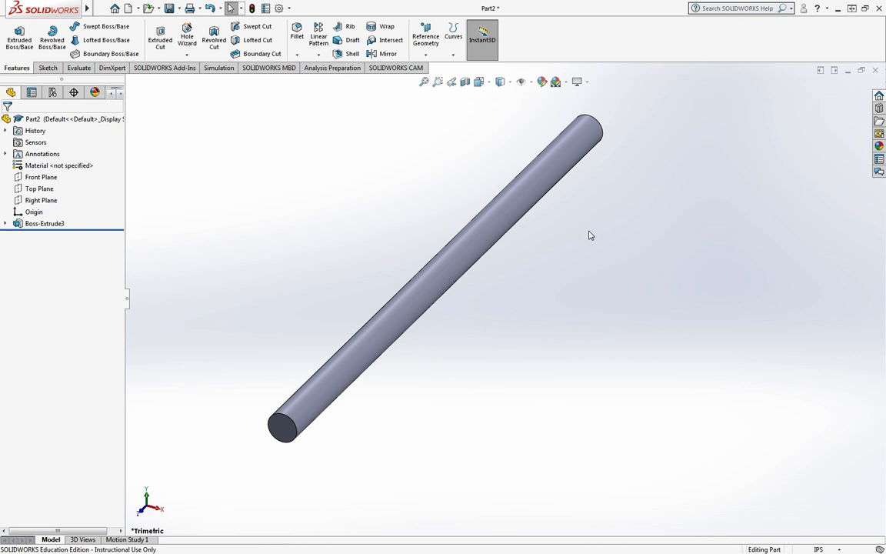
# - View the extruded cylinder in the Front and Top standard orientations
pyautogui.click(479, 82)
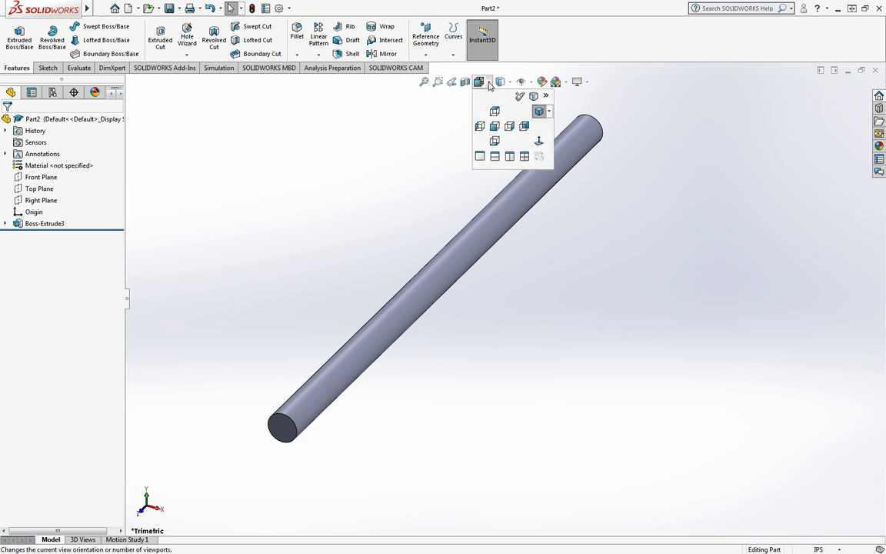
pyautogui.click(495, 127)
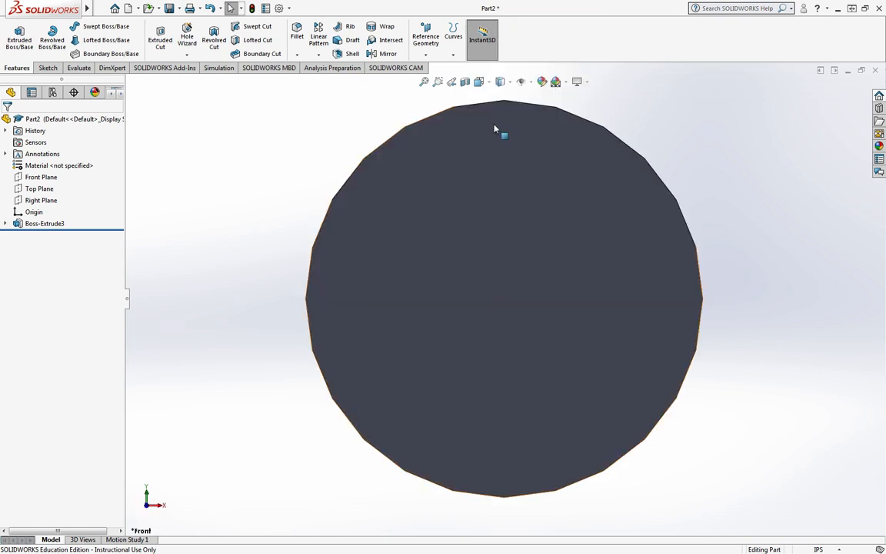
pyautogui.click(500, 81)
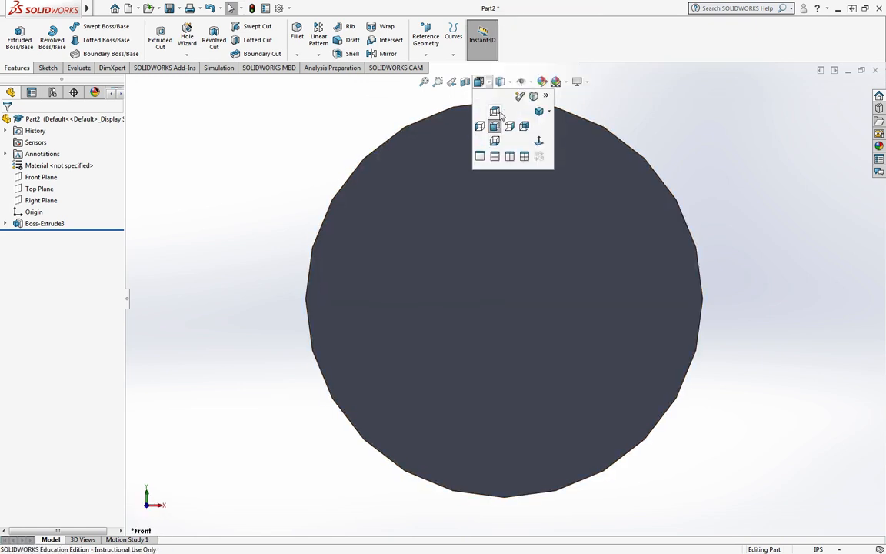
pyautogui.click(496, 104)
# - View the cylinder from an angled corner face of the View Selector cube and switch the View Selector off
pyautogui.click(478, 82)
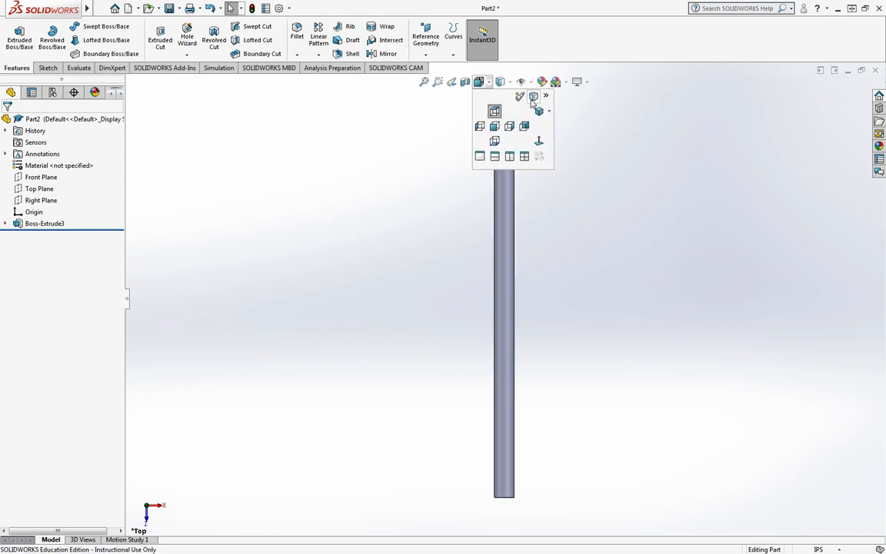
pyautogui.click(534, 98)
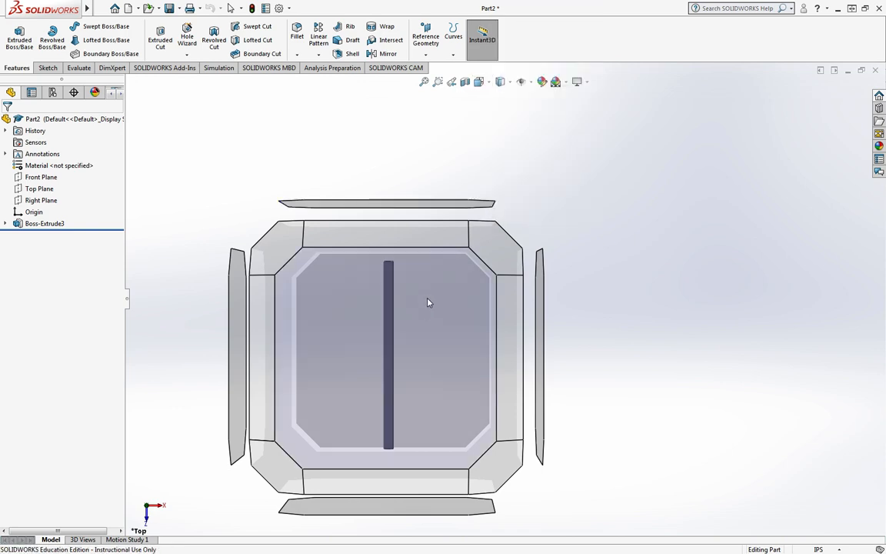
pyautogui.click(492, 249)
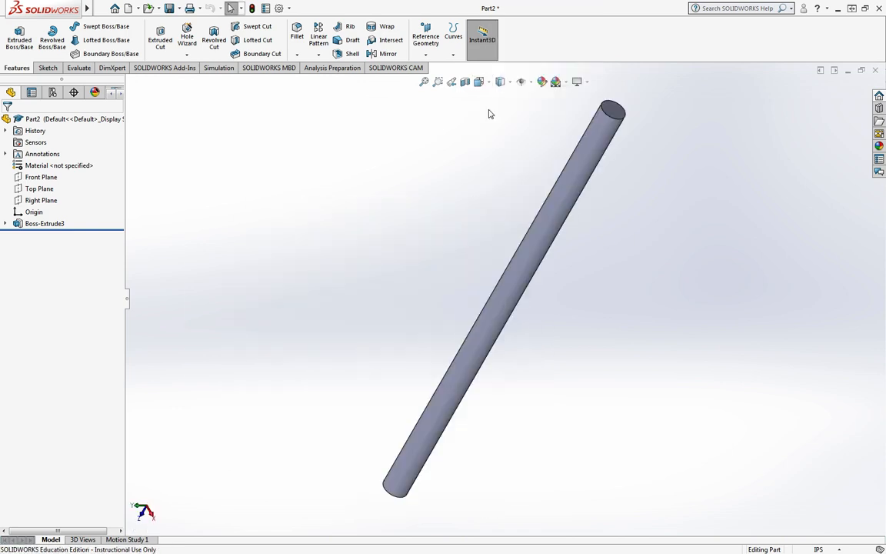
pyautogui.click(487, 84)
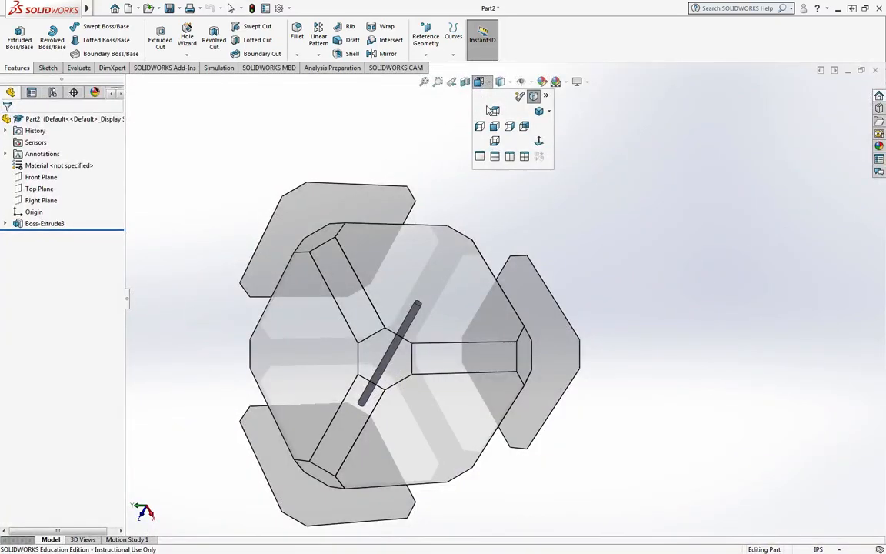
pyautogui.click(535, 98)
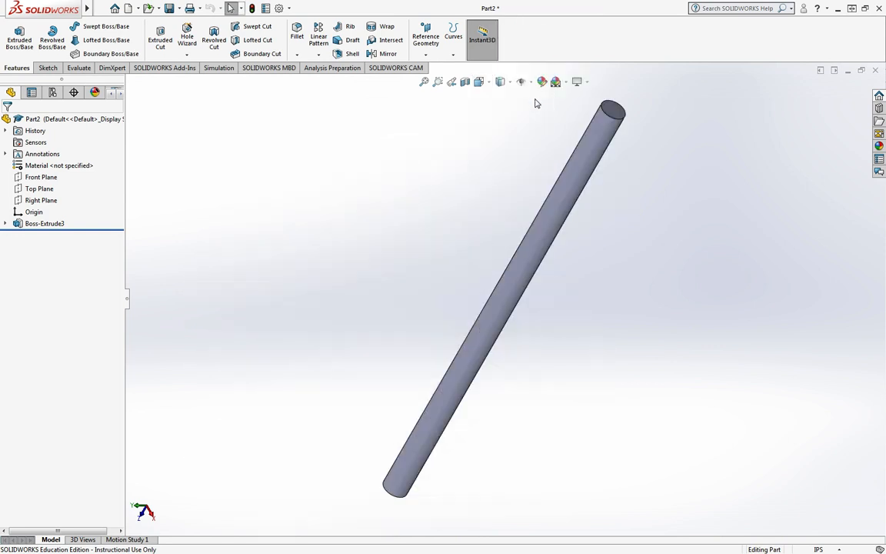
# - View the cylinder end-on in the Front orientation, and examine it by rotating and zooming freely
pyautogui.click(482, 83)
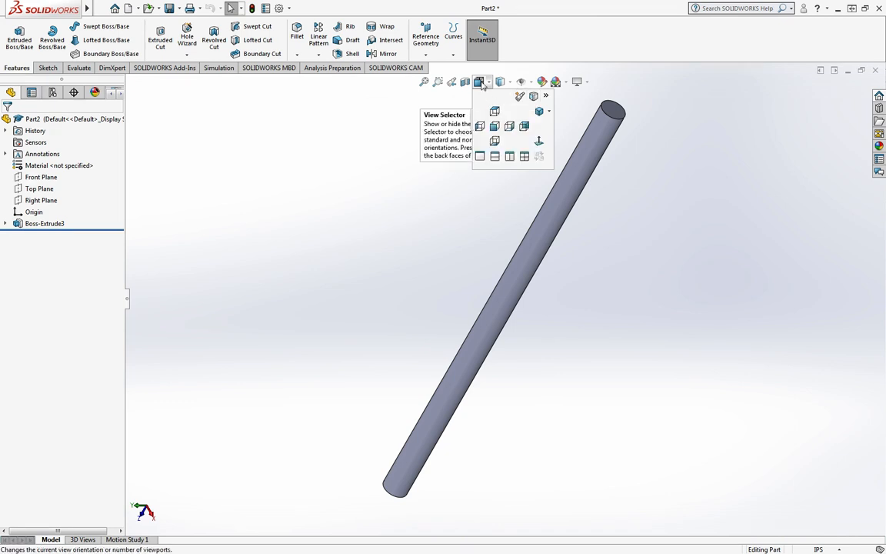
pyautogui.click(495, 132)
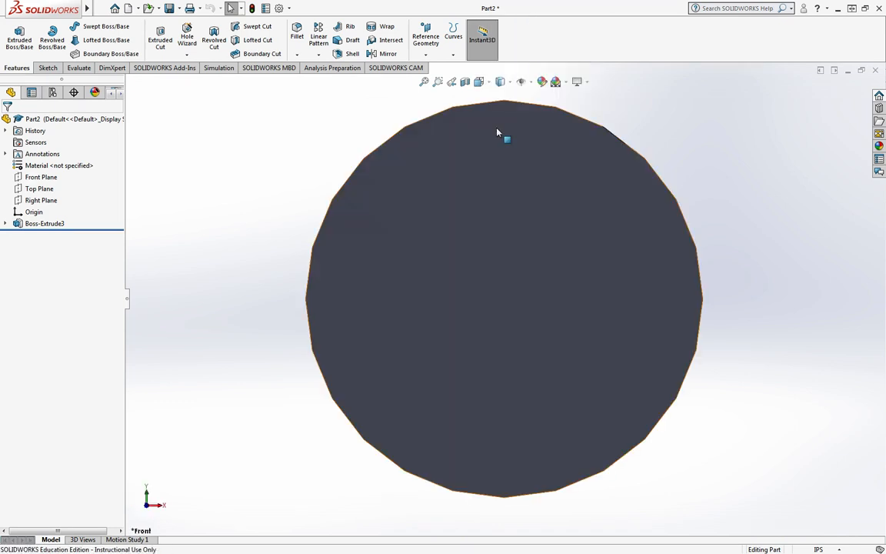
pyautogui.moveTo(637, 134); pyautogui.dragTo(551, 93, button='middle')
pyautogui.scroll(-3, 624, 157)
pyautogui.scroll(11, 620, 163)
pyautogui.scroll(-3, 604, 163)
pyautogui.scroll(5, 619, 211)
# - Cycle the cylinder through the Front, Top, Right and Isometric orientations
pyautogui.click(478, 81)
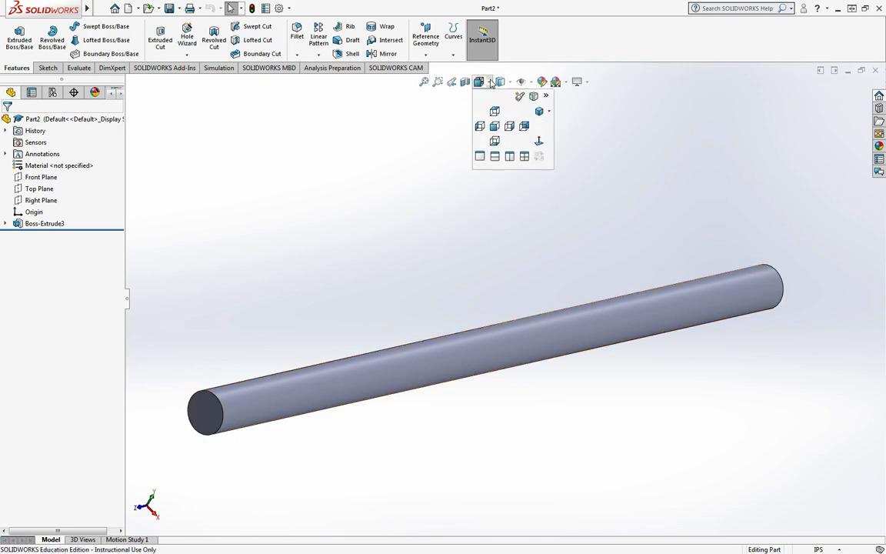
pyautogui.click(495, 125)
pyautogui.click(479, 81)
pyautogui.click(494, 111)
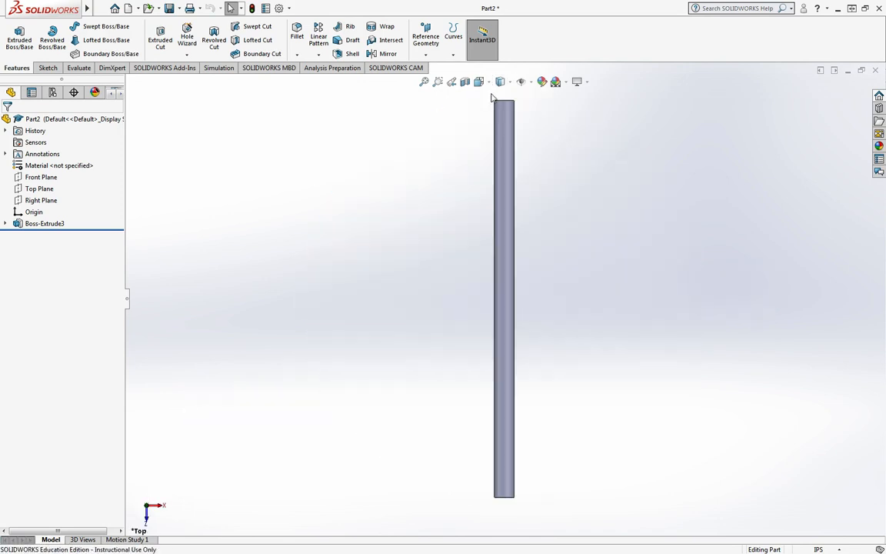
pyautogui.click(478, 82)
pyautogui.click(509, 125)
pyautogui.click(489, 83)
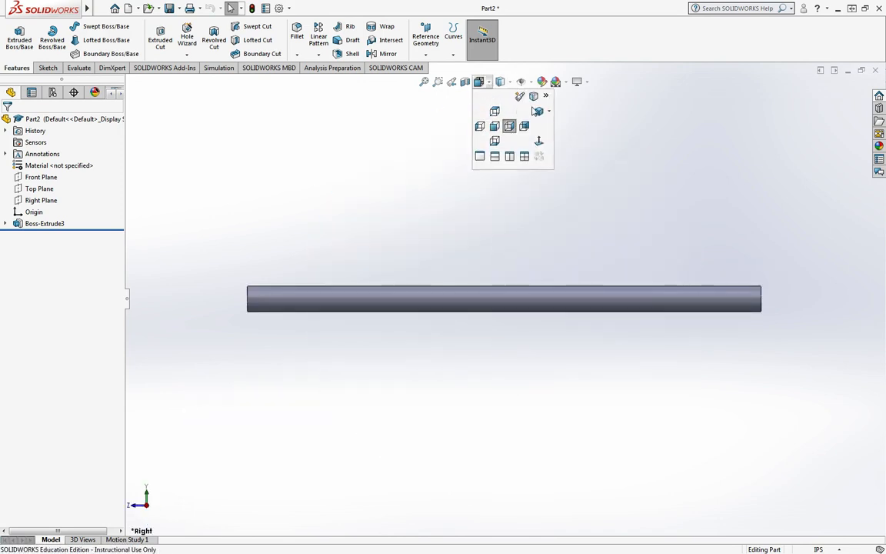
pyautogui.click(538, 111)
# - Show the cylinder in the Dimetric orientation and finish in Trimetric
pyautogui.click(478, 81)
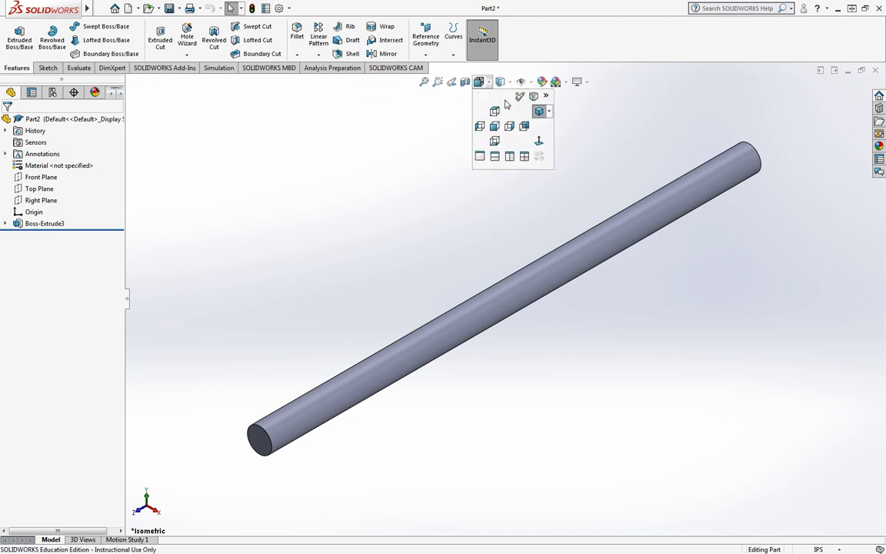
pyautogui.click(549, 111)
pyautogui.click(558, 136)
pyautogui.click(478, 81)
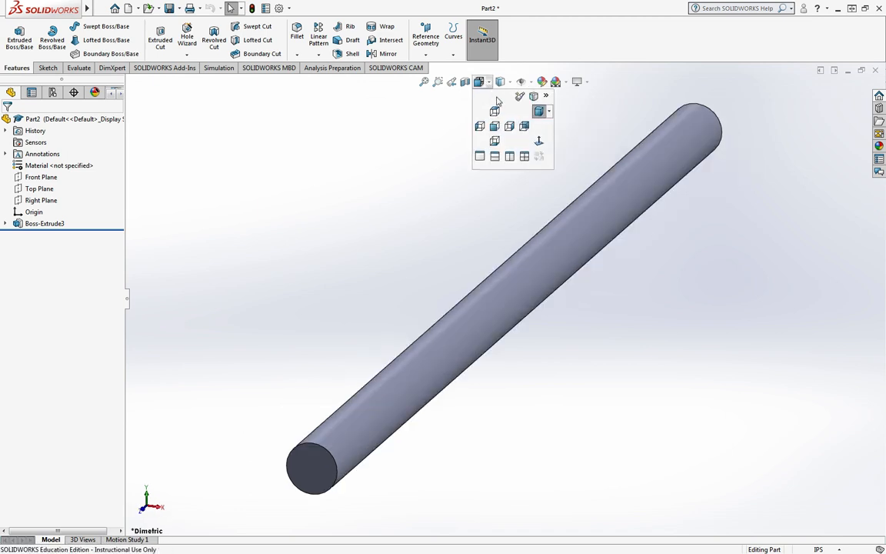
pyautogui.click(548, 111)
pyautogui.click(558, 149)
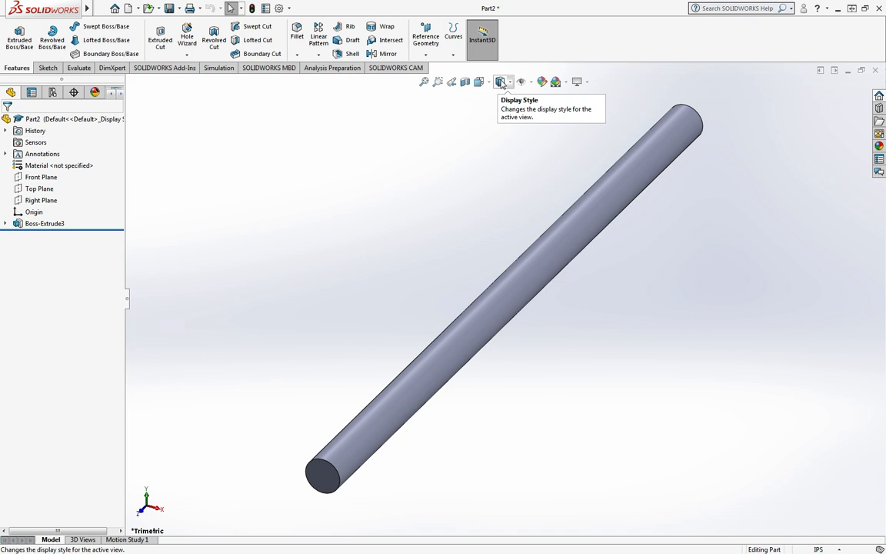
# - Compare the cylinder in the Shaded, Hidden Lines Removed and Hidden Lines Visible display styles
pyautogui.click(502, 83)
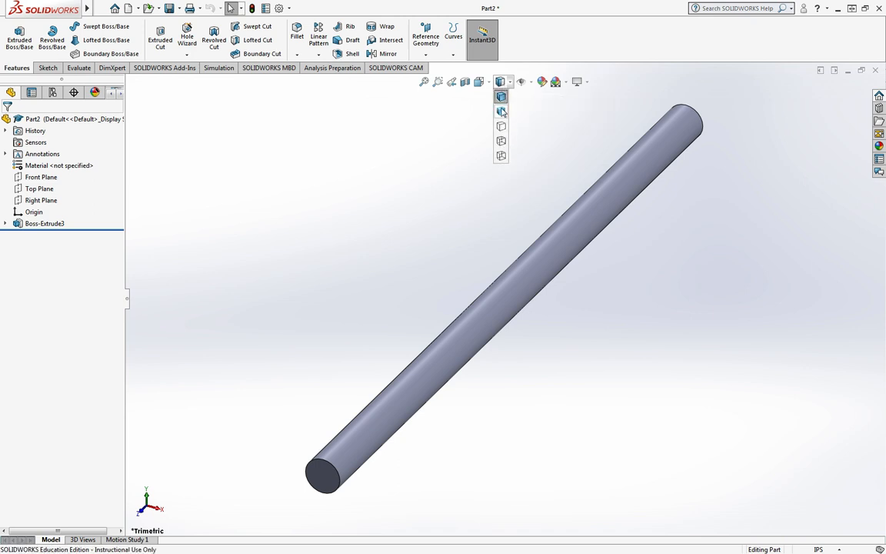
pyautogui.click(501, 113)
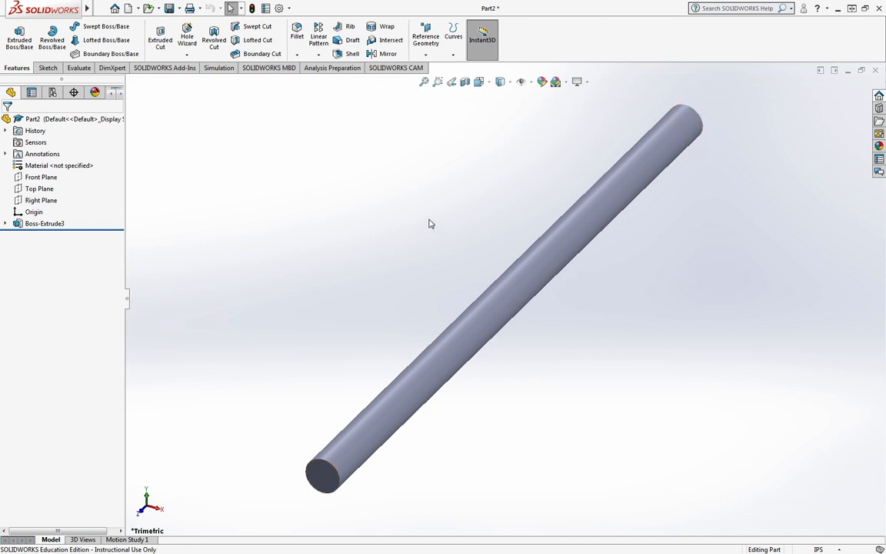
pyautogui.click(501, 82)
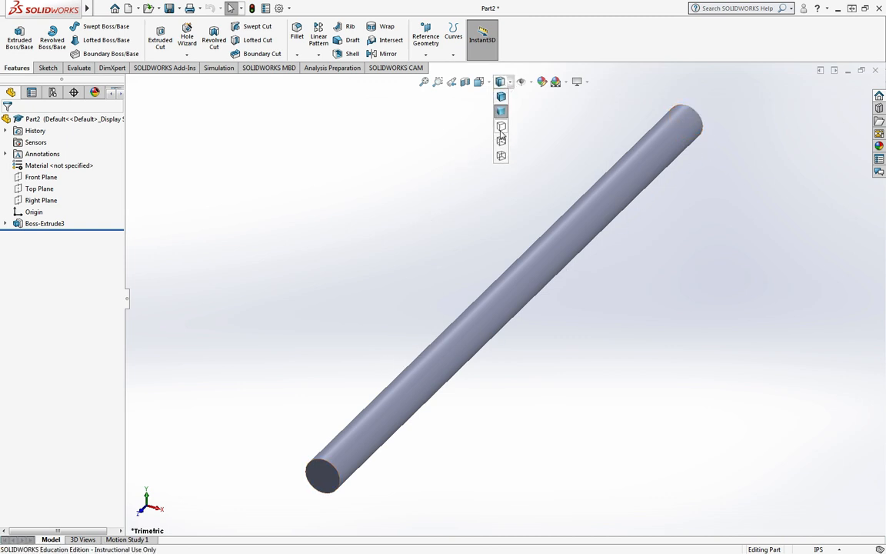
pyautogui.click(500, 135)
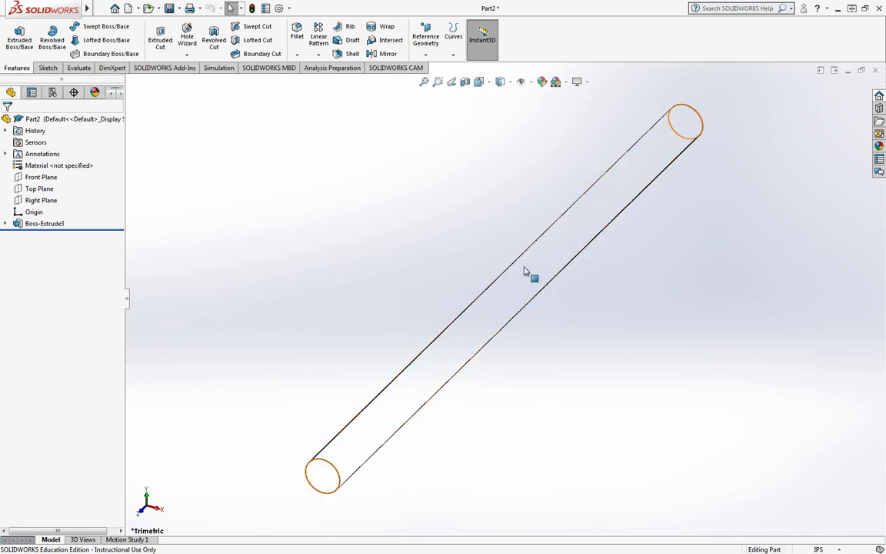
pyautogui.click(501, 82)
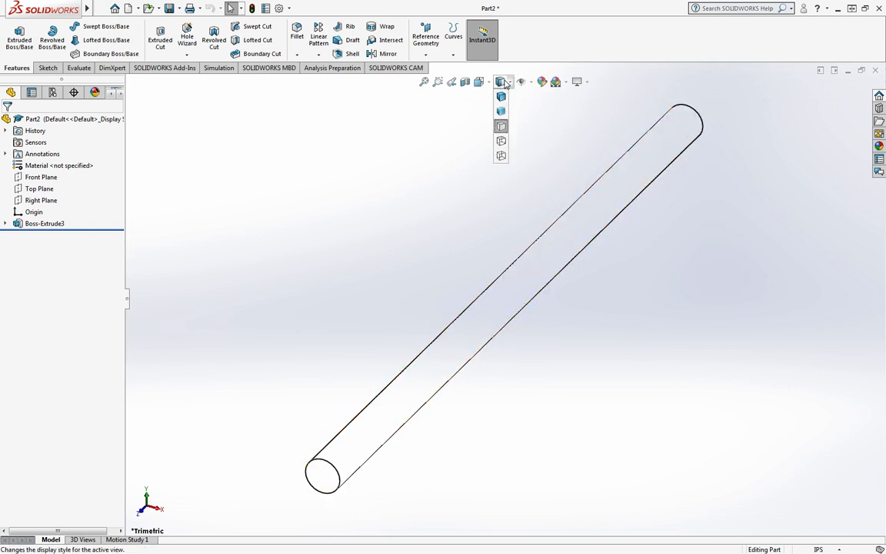
pyautogui.click(501, 140)
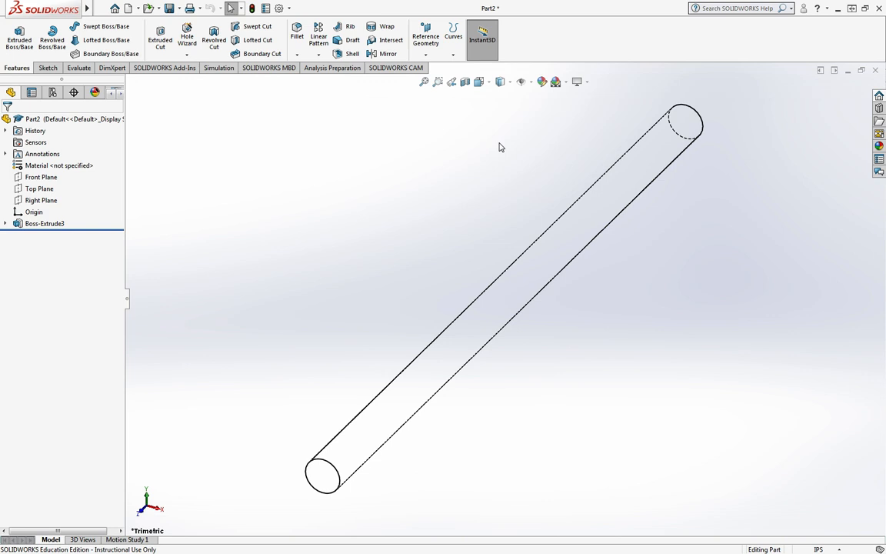
# - Rotate the cylinder to inspect its hidden edges, and examine it in the Wireframe display style
pyautogui.moveTo(486, 160); pyautogui.dragTo(502, 89, button='middle')
pyautogui.click(510, 83)
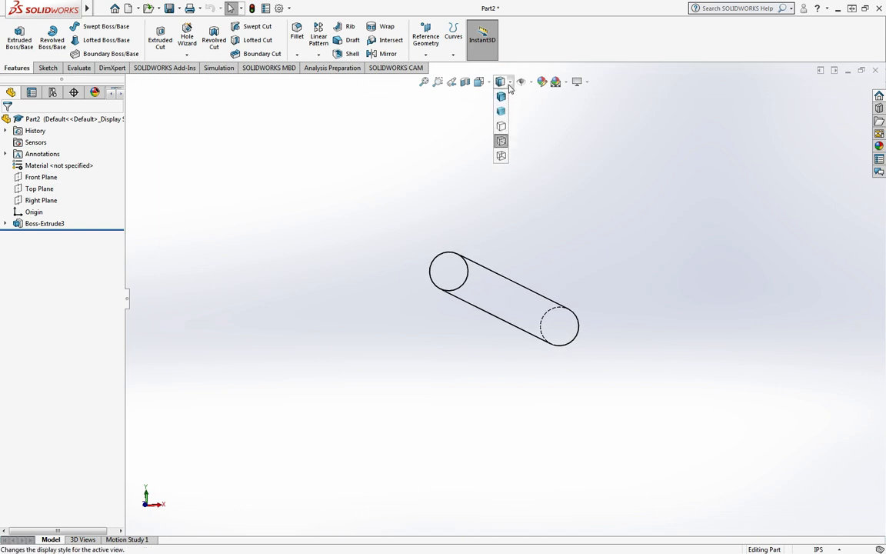
pyautogui.click(498, 158)
pyautogui.moveTo(489, 120); pyautogui.dragTo(490, 141)
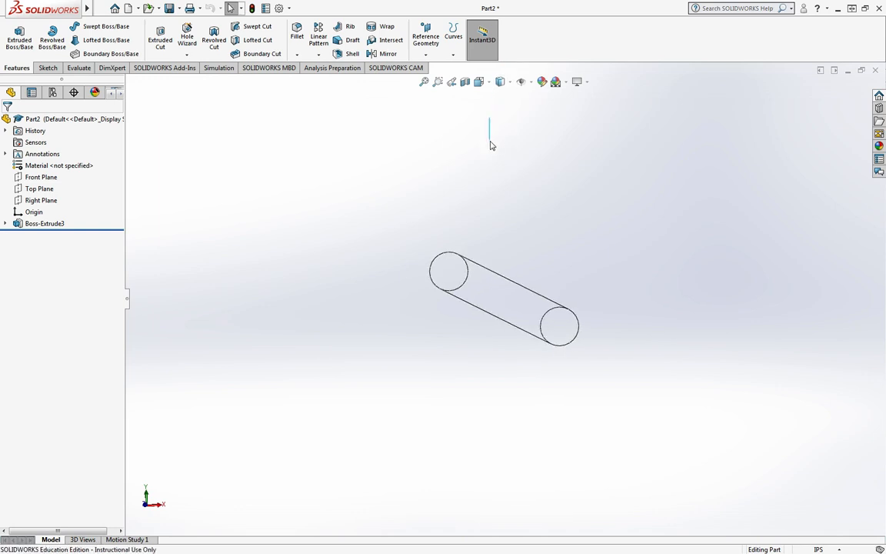
pyautogui.moveTo(492, 135); pyautogui.dragTo(520, 202, button='middle')
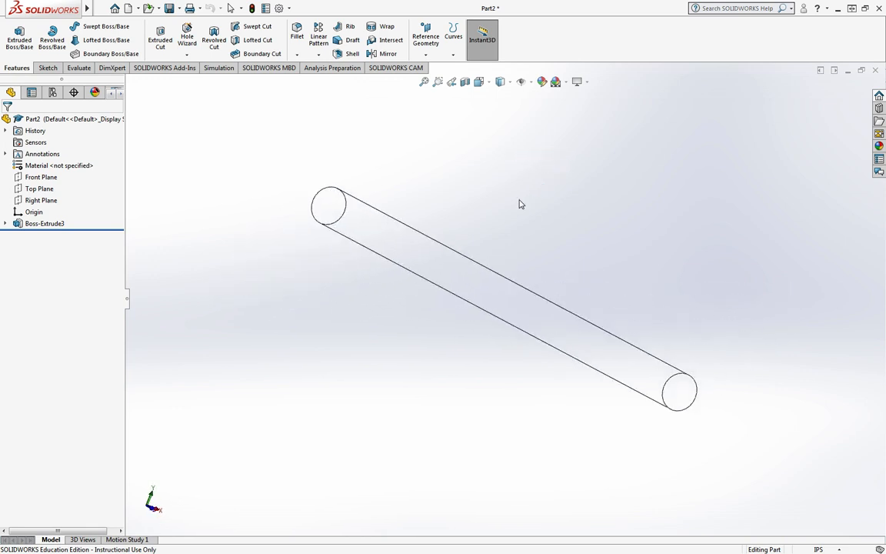
# - Set the display style back to Shaded With Edges and inspect the cylinder from other angles
pyautogui.click(507, 83)
pyautogui.click(500, 97)
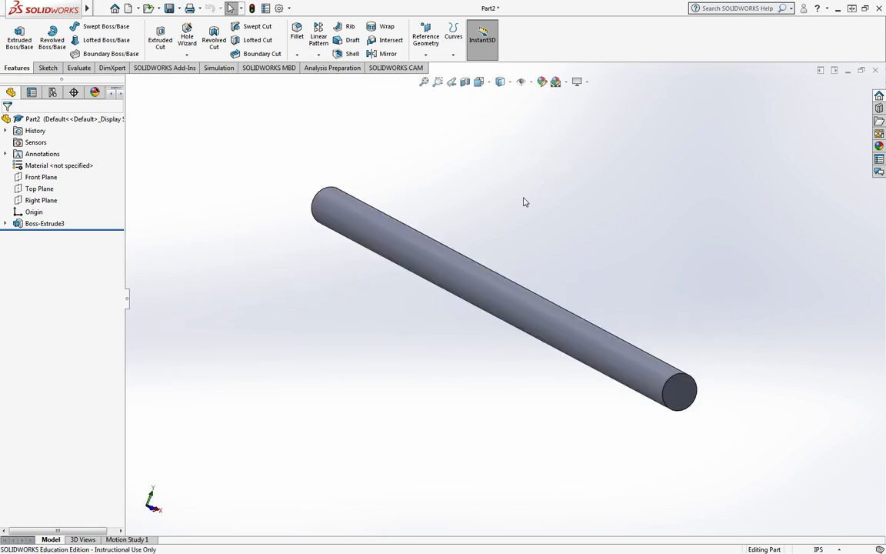
pyautogui.moveTo(564, 160)
pyautogui.mouseDown(button='middle')
pyautogui.moveTo(530, 144)
pyautogui.moveTo(495, 163)
pyautogui.moveTo(469, 224)
pyautogui.moveTo(499, 148)
pyautogui.mouseUp(button='middle')
pyautogui.moveTo(352, 281); pyautogui.dragTo(498, 277, button='middle')
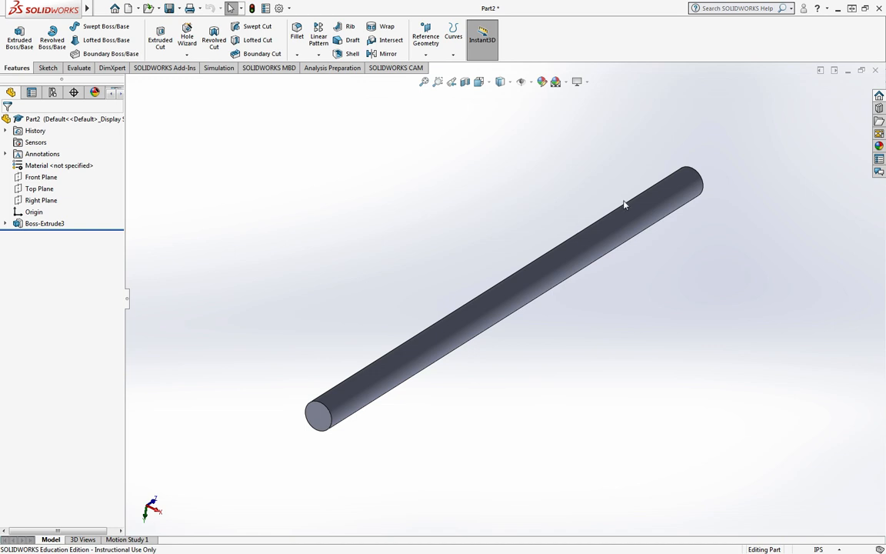
# - Close the cylinder part without saving and create a new part document
pyautogui.click(875, 71)
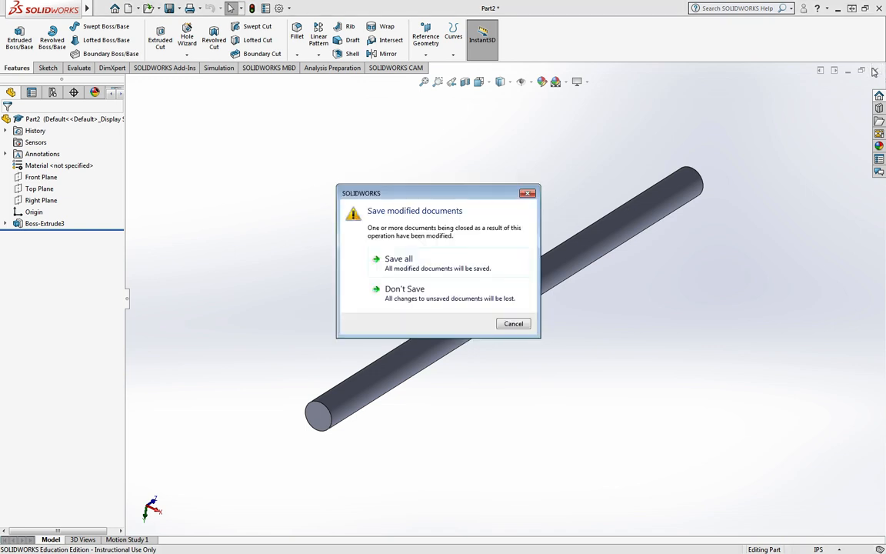
pyautogui.click(465, 295)
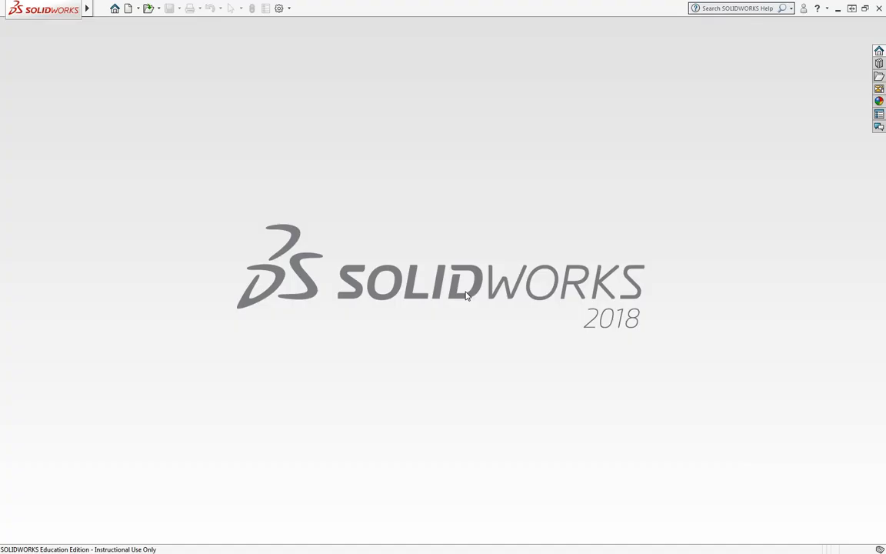
pyautogui.click(128, 8)
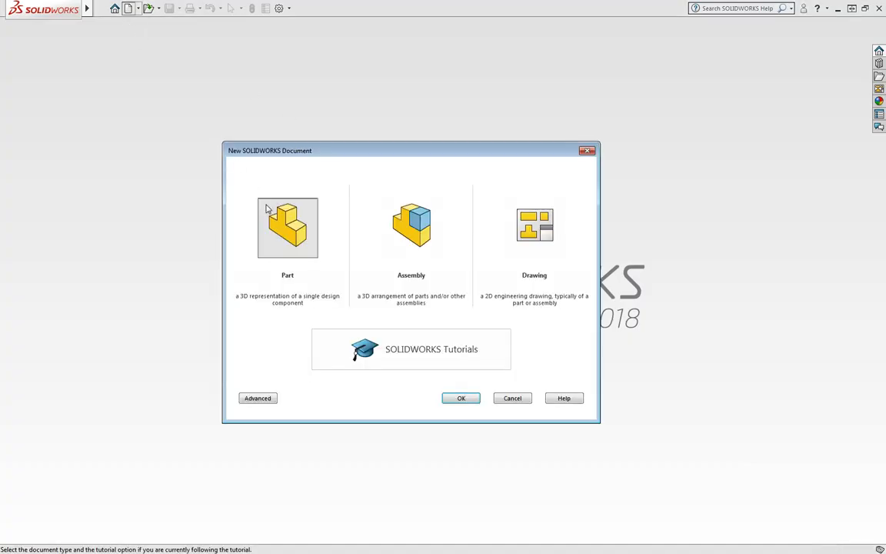
pyautogui.doubleClick(278, 240)
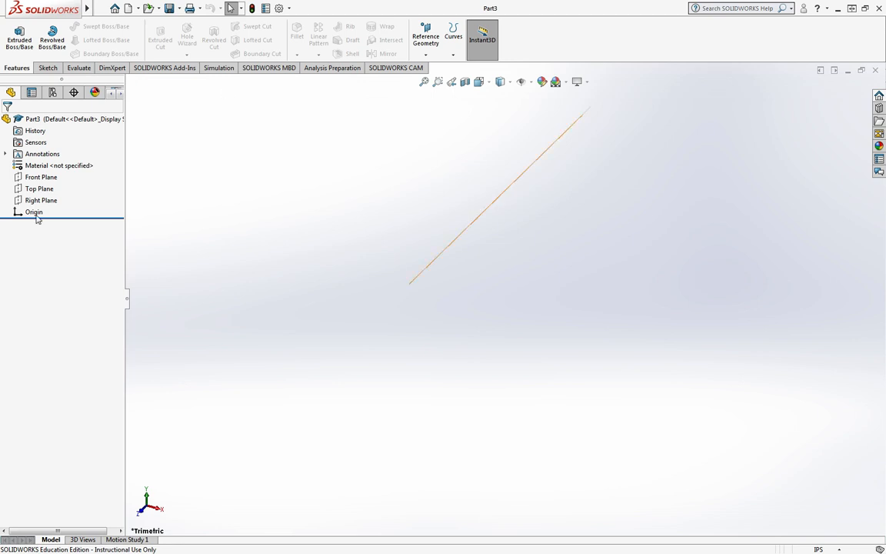
# - Start an extruded boss on the Front Plane and sketch a center rectangle about 5.96 by 4.7 in centered on the origin
pyautogui.click(19, 40)
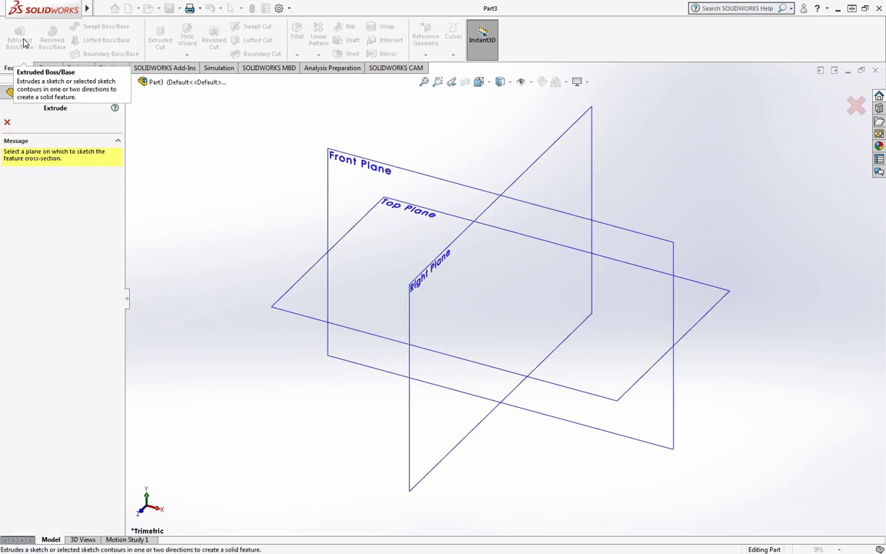
pyautogui.click(365, 176)
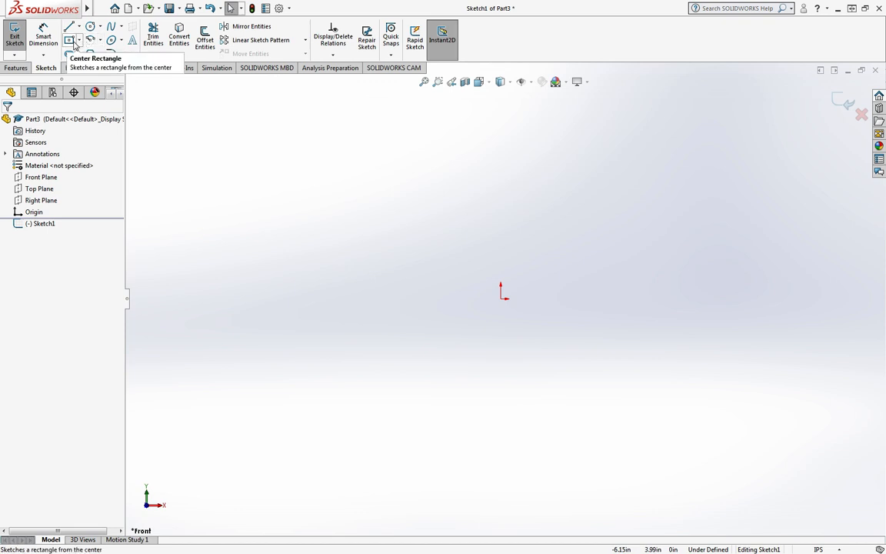
pyautogui.click(77, 41)
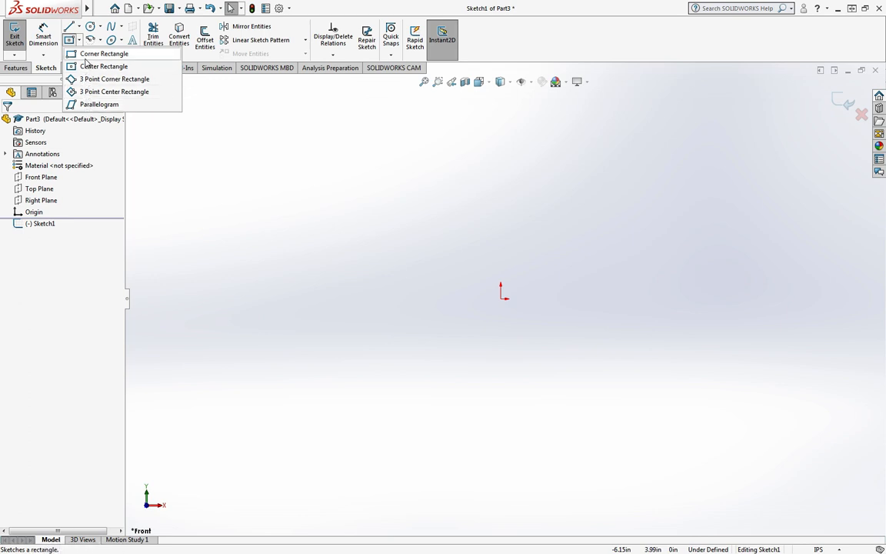
pyautogui.click(71, 40)
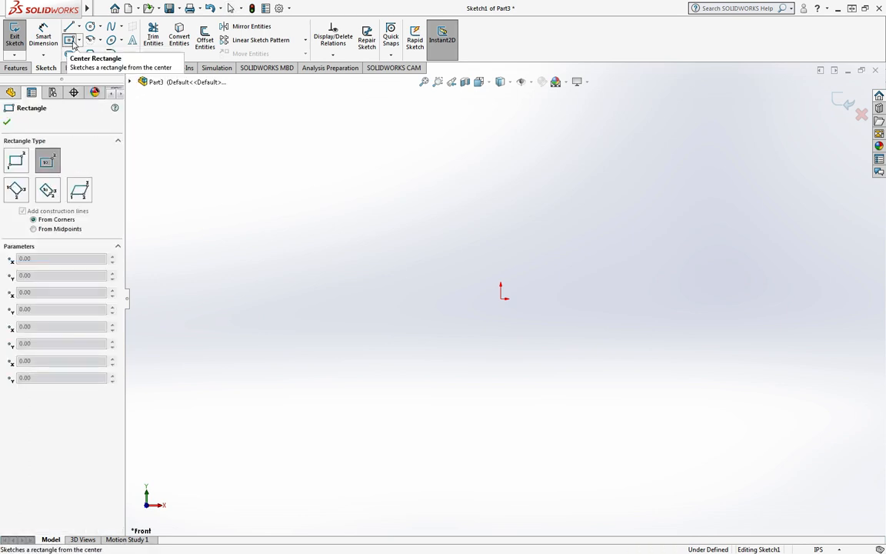
pyautogui.click(501, 299)
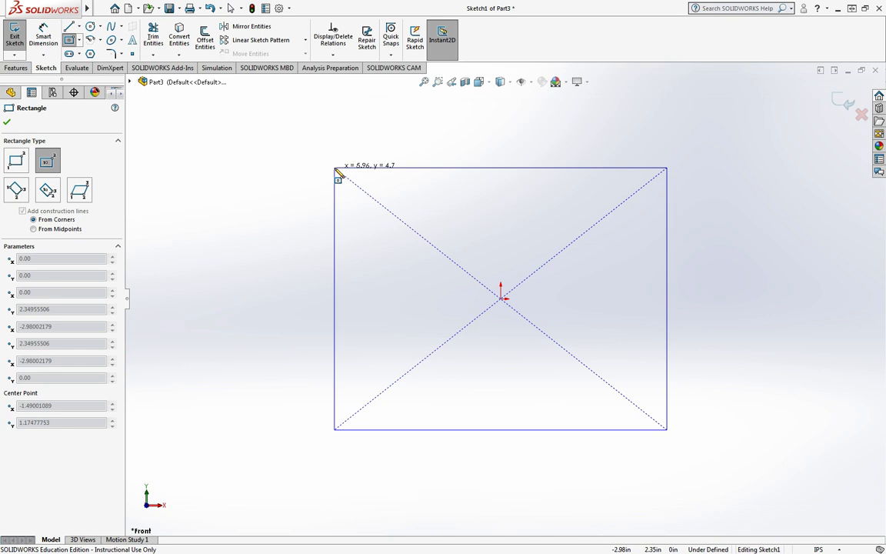
pyautogui.click(337, 169)
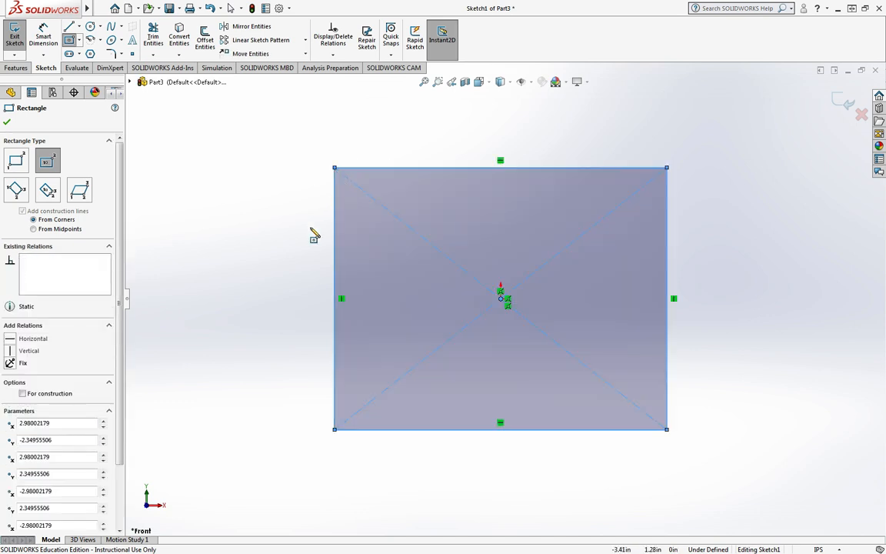
# - Dimension the rectangle's upper horizontal edge to a width of 6 in
pyautogui.click(49, 37)
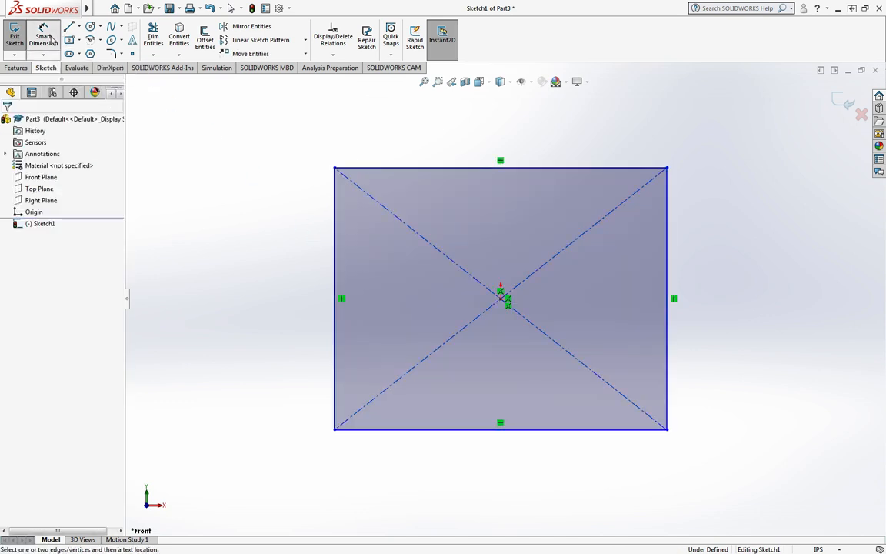
pyautogui.click(445, 169)
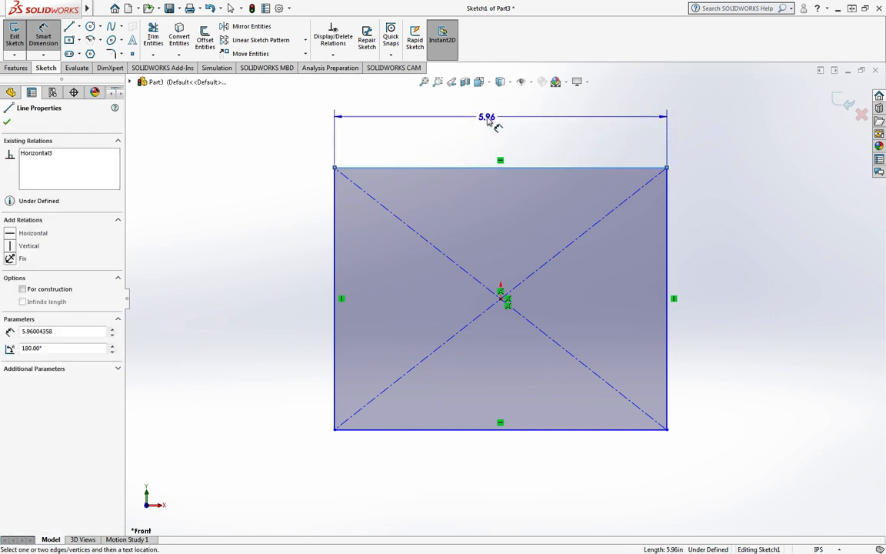
pyautogui.click(491, 121)
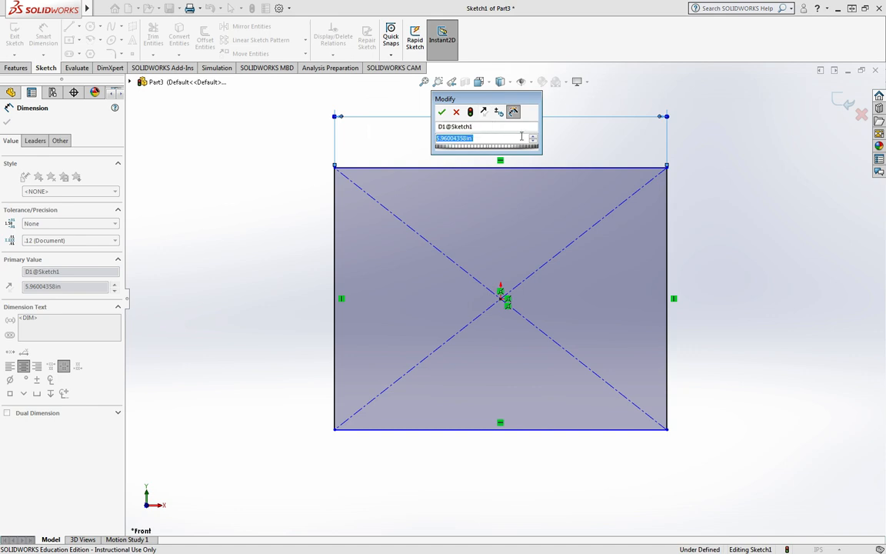
pyautogui.write('6')
pyautogui.press('Return')
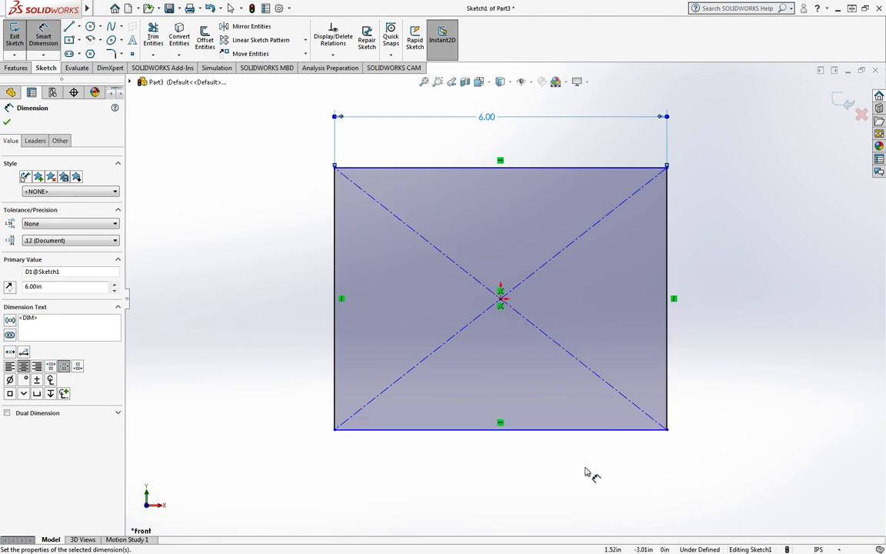
pyautogui.click(7, 123)
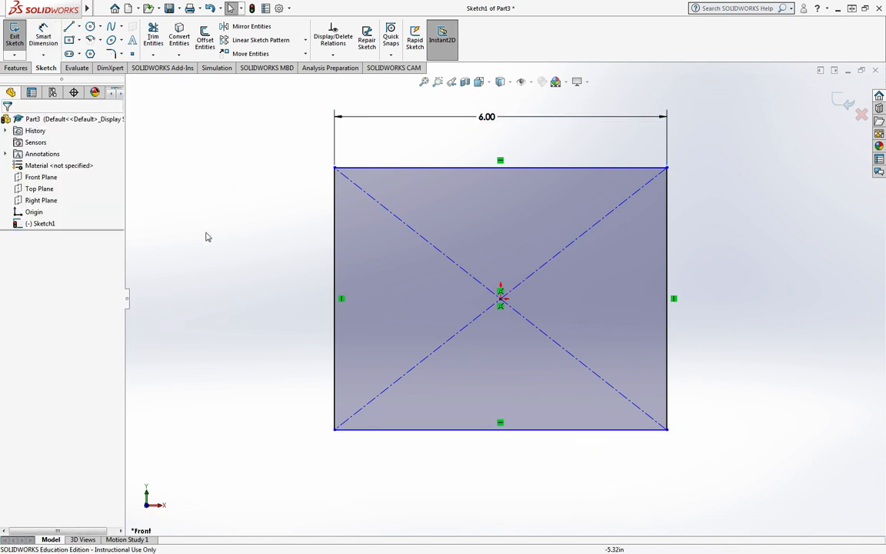
# - Test that the rectangle's height is still free to move, and dimension its right vertical edge to 6 in
pyautogui.moveTo(480, 167); pyautogui.dragTo(455, 169)
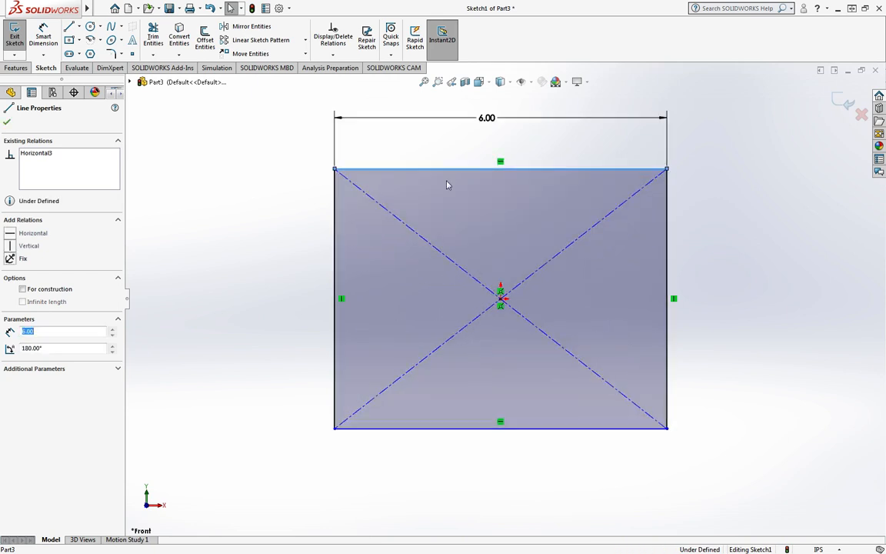
pyautogui.click(46, 39)
pyautogui.click(668, 239)
pyautogui.click(754, 277)
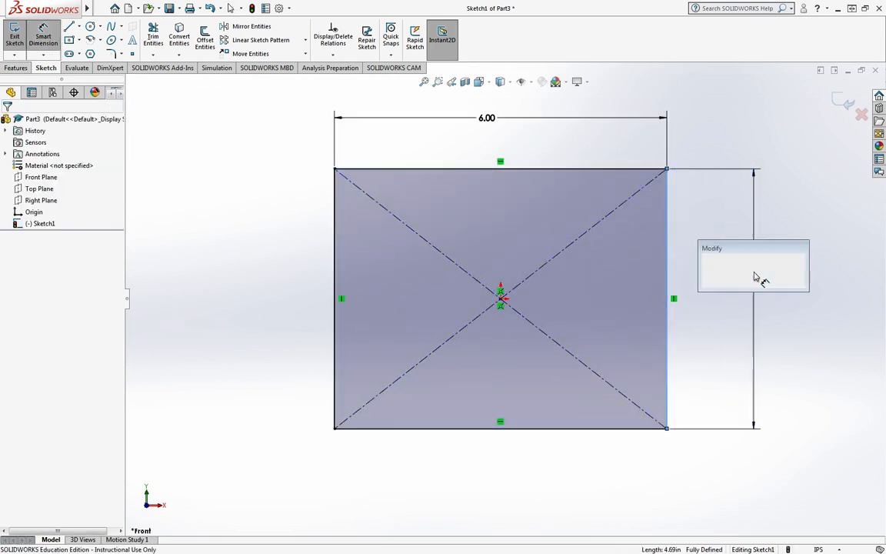
pyautogui.write('6')
pyautogui.press('Return')
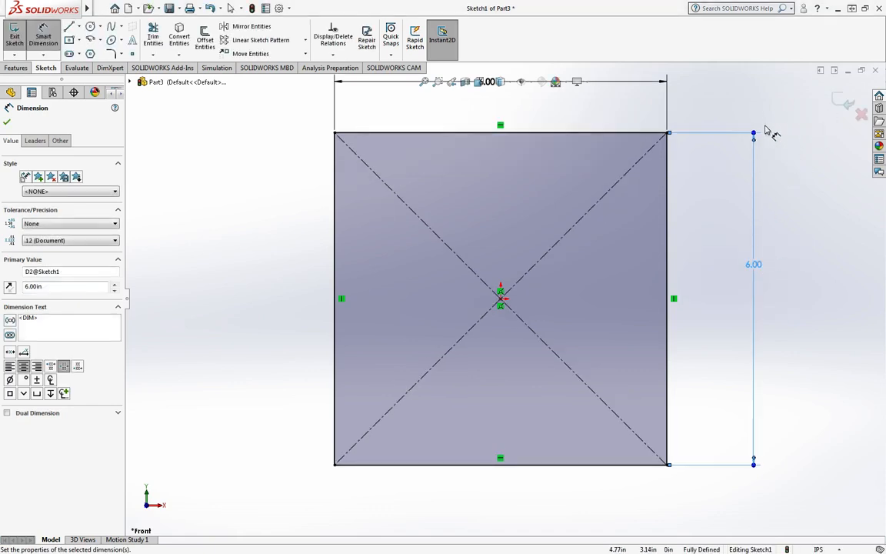
# - Finish the square sketch and extrude it to a blind depth of 6 in to form a cube
pyautogui.click(837, 101)
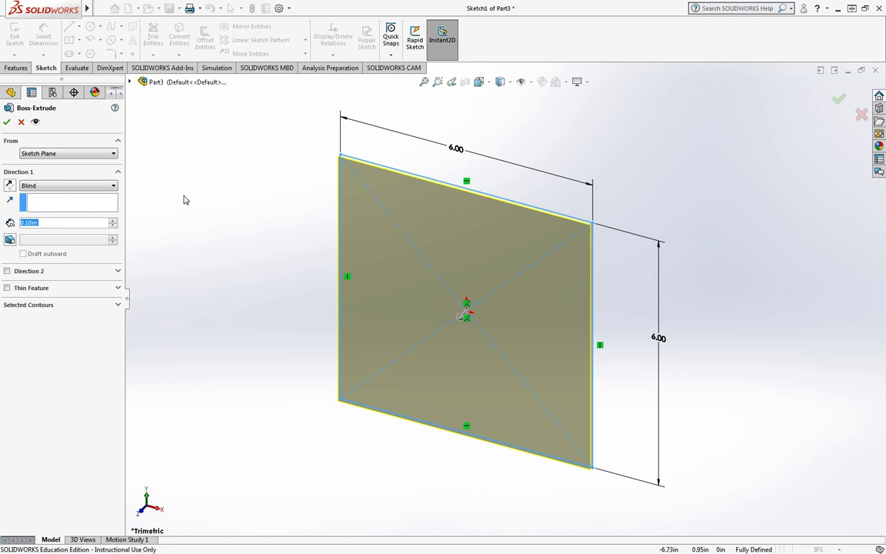
pyautogui.write('6')
pyautogui.press('Return')
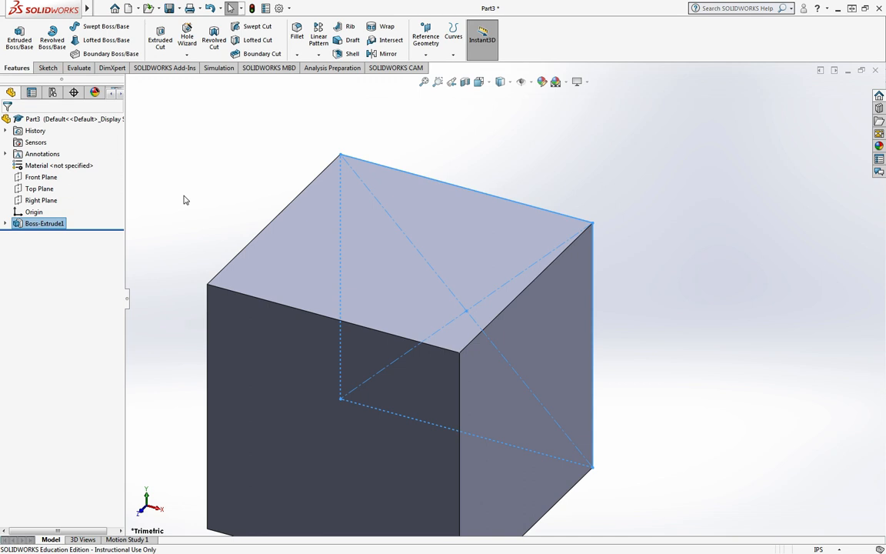
pyautogui.click(183, 200)
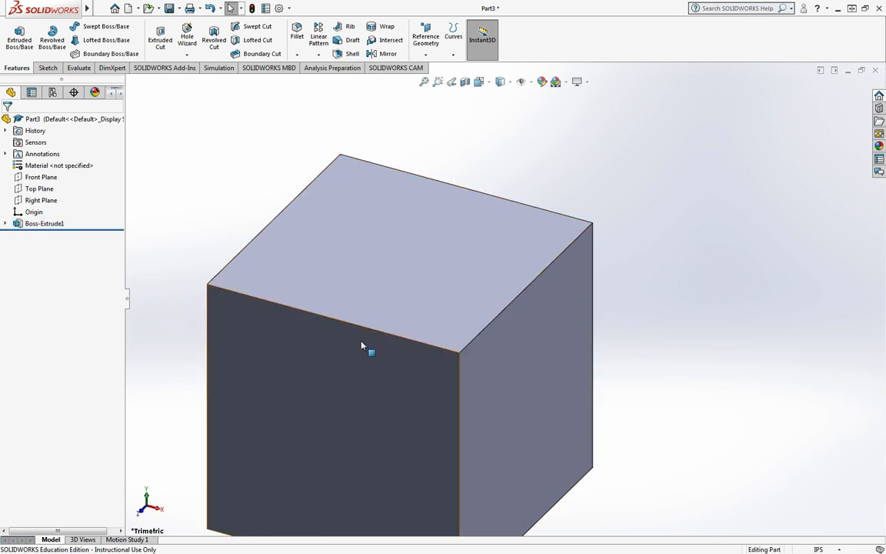
# - Inspect the cube in the Front, Top, Right and Bottom standard view orientations
pyautogui.scroll(3, 369, 362)
pyautogui.scroll(-3, 376, 377)
pyautogui.scroll(1, 564, 287)
pyautogui.scroll(-1, 579, 257)
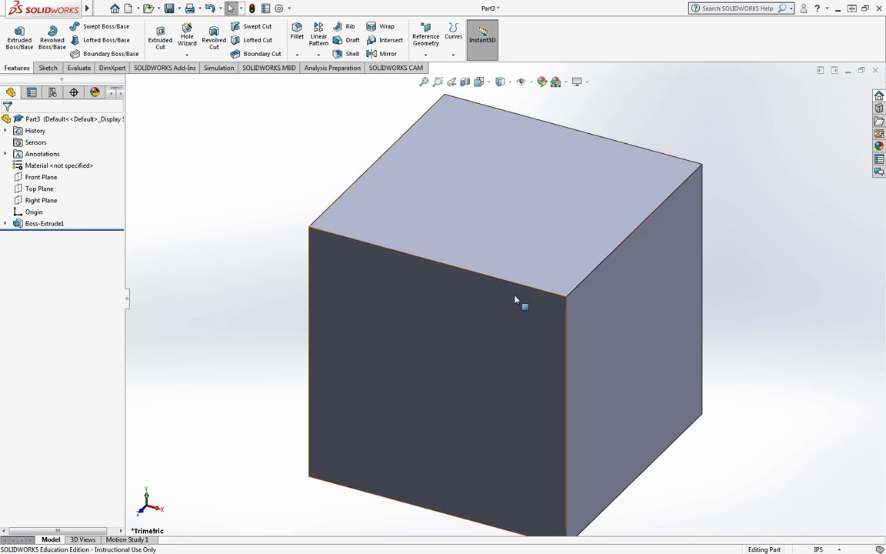
pyautogui.moveTo(514, 297)
pyautogui.keyDown('ctrl'); pyautogui.mouseDown(button='middle')
pyautogui.moveTo(637, 183)
pyautogui.moveTo(512, 335)
pyautogui.moveTo(494, 279)
pyautogui.moveTo(520, 279)
pyautogui.moveTo(509, 279)
pyautogui.mouseUp(button='middle'); pyautogui.keyUp('ctrl')
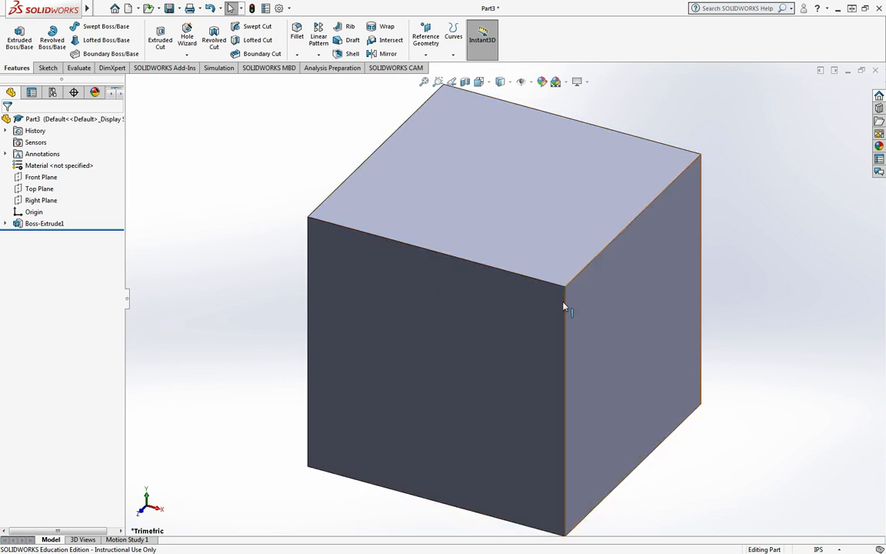
pyautogui.click(479, 82)
pyautogui.click(493, 129)
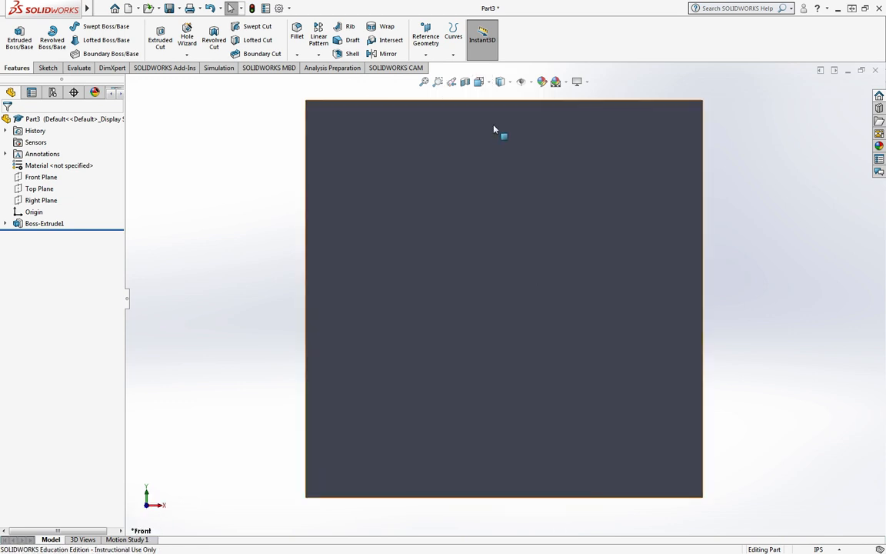
pyautogui.click(485, 81)
pyautogui.click(489, 82)
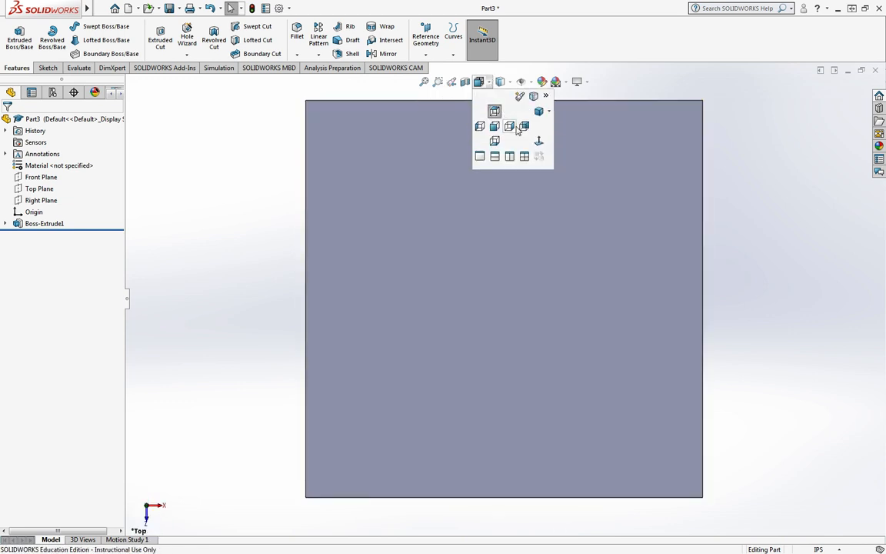
pyautogui.click(510, 126)
pyautogui.click(489, 81)
pyautogui.click(495, 139)
pyautogui.click(488, 82)
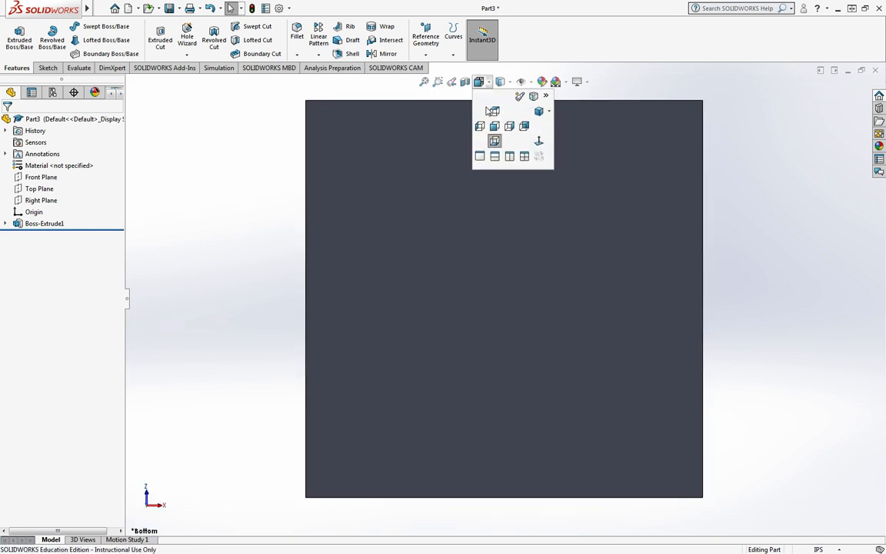
pyautogui.click(495, 125)
# - View the cube in the Trimetric orientation and set it to the Isometric orientation
pyautogui.click(488, 81)
pyautogui.click(538, 112)
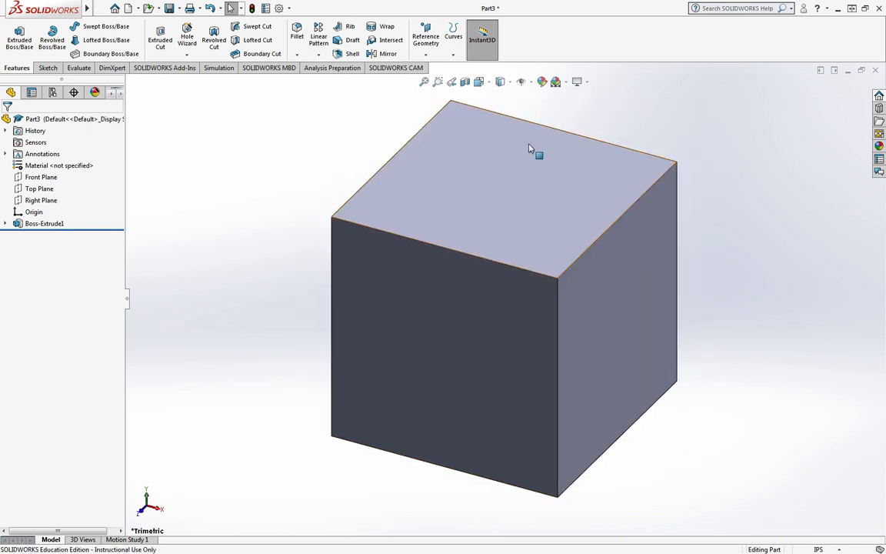
pyautogui.click(479, 82)
pyautogui.click(550, 113)
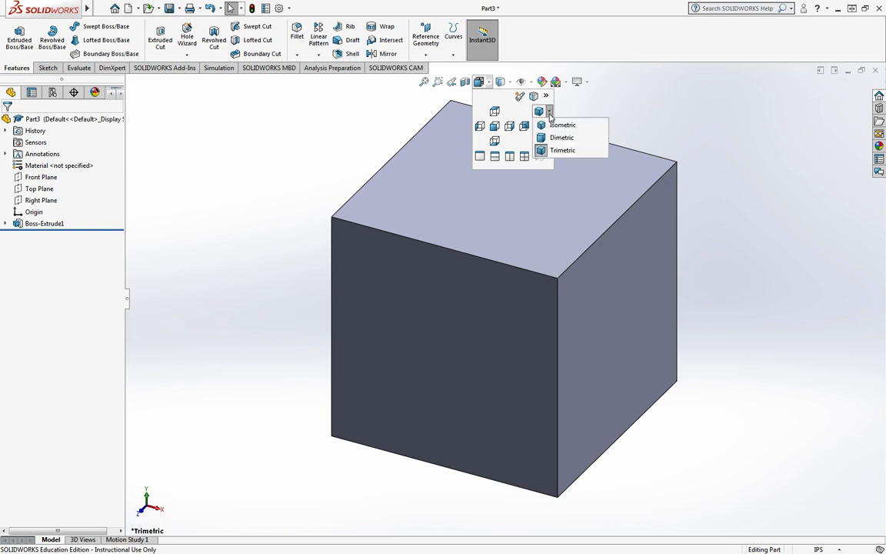
pyautogui.click(560, 124)
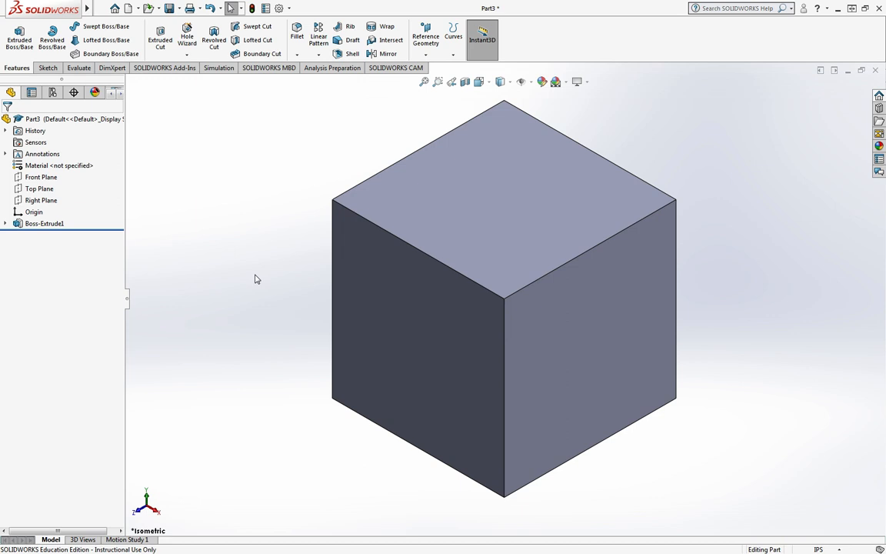
# - Open the cube extrusion's sketch for editing to review its dimensions, and exit the sketch
pyautogui.rightClick(57, 226)
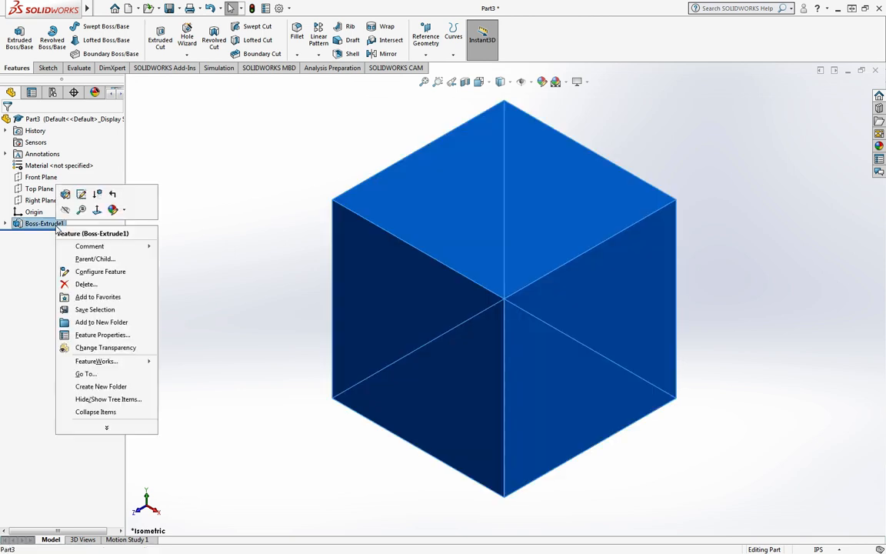
pyautogui.click(81, 195)
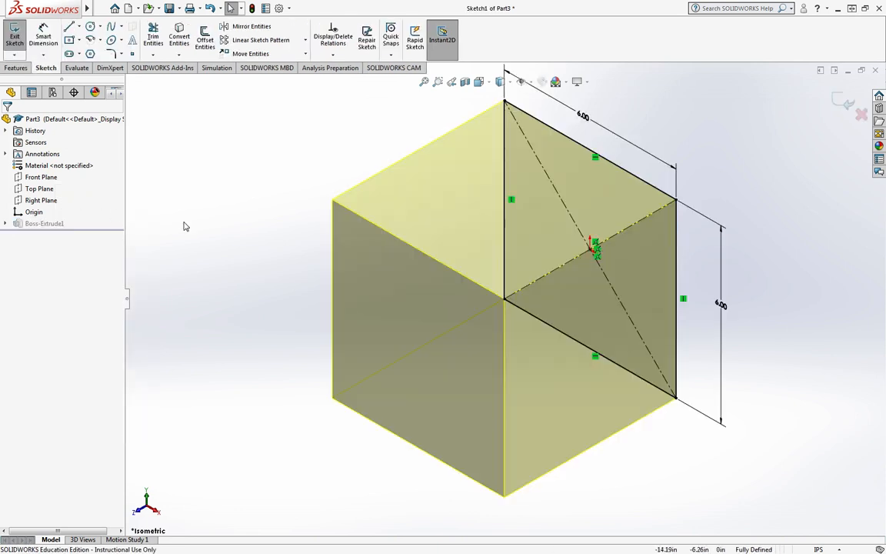
pyautogui.click(820, 112)
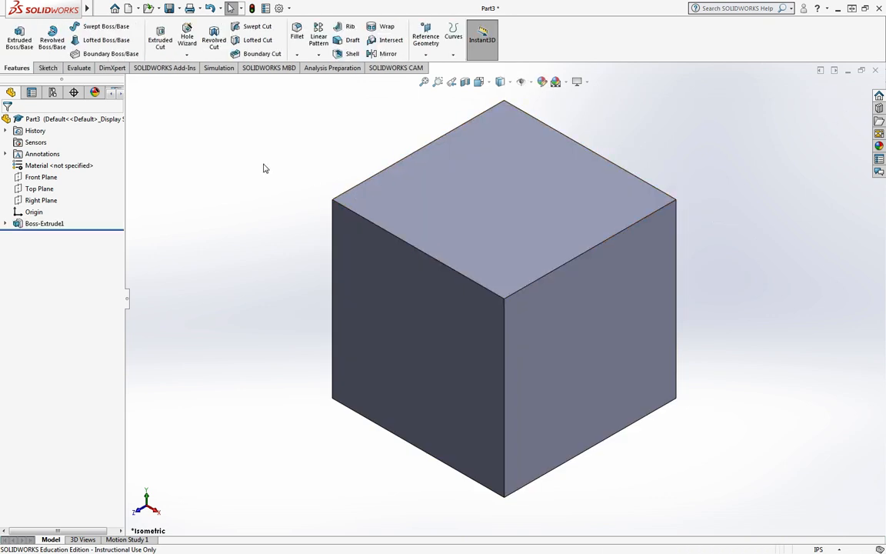
# - Close the cube part and discard its unsaved changes
pyautogui.click(876, 71)
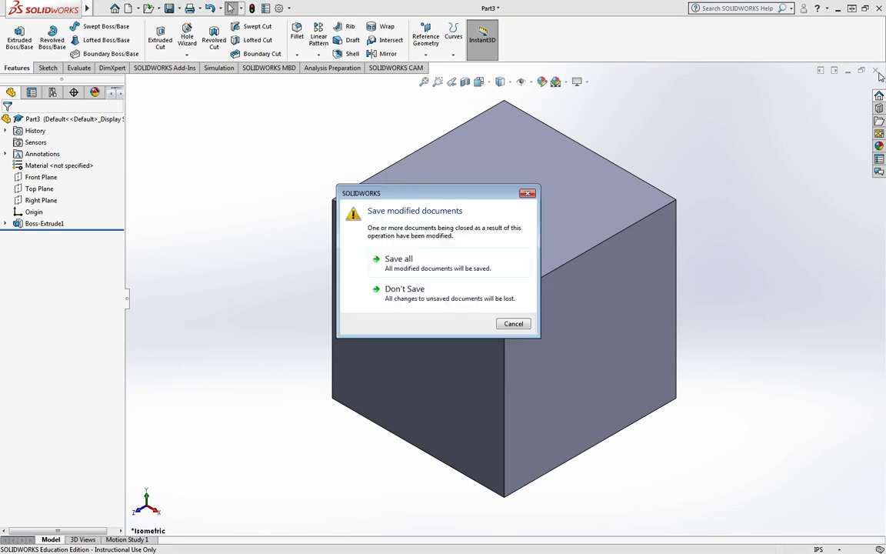
pyautogui.click(415, 260)
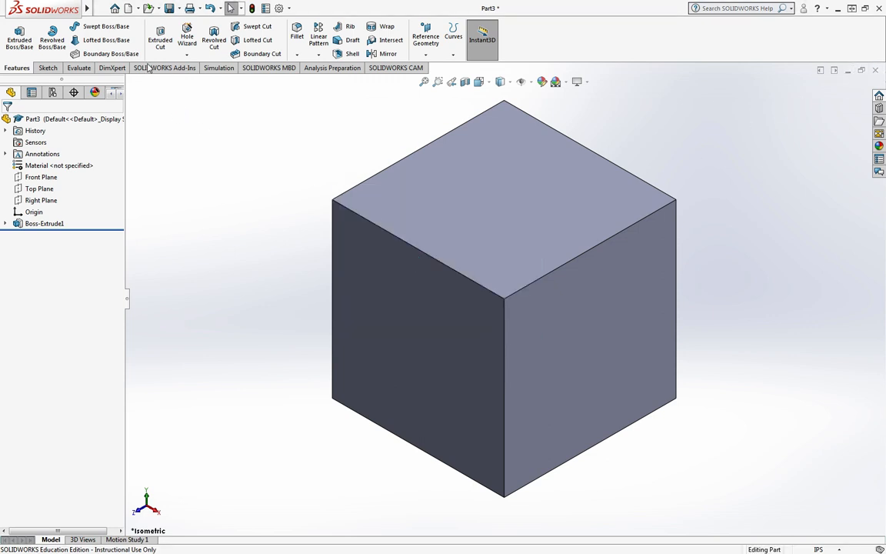
pyautogui.click(436, 12)
pyautogui.click(875, 71)
pyautogui.click(375, 288)
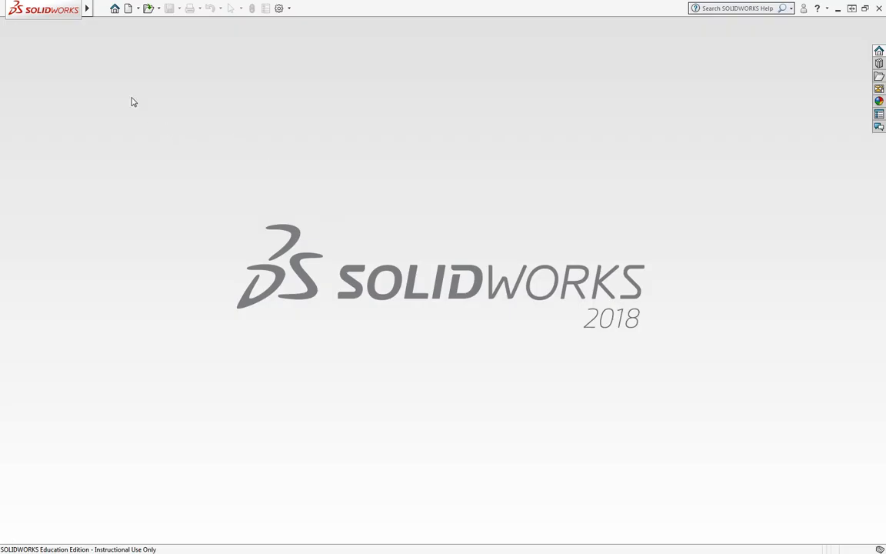
# - Create a new part document and start an Extruded Boss/Base sketch on the Front Plane
pyautogui.click(121, 7)
pyautogui.moveTo(101, 9)
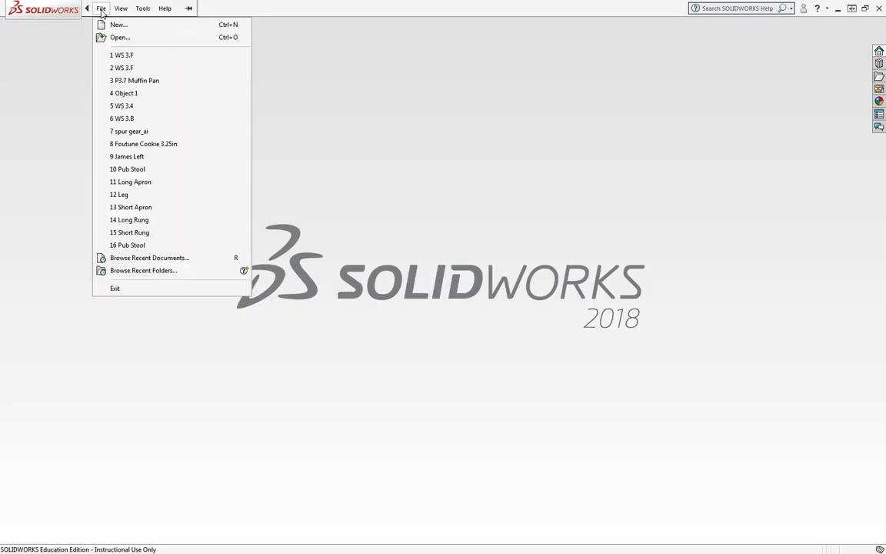
pyautogui.click(115, 23)
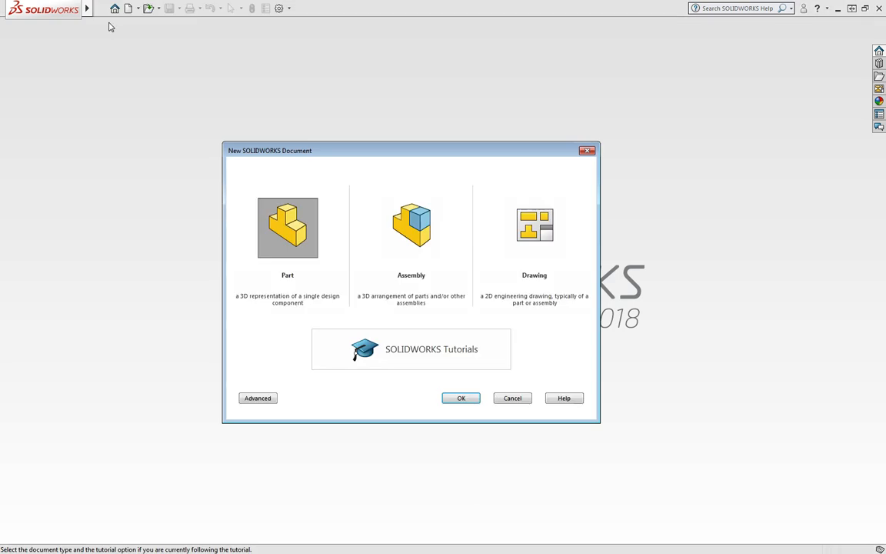
pyautogui.doubleClick(299, 230)
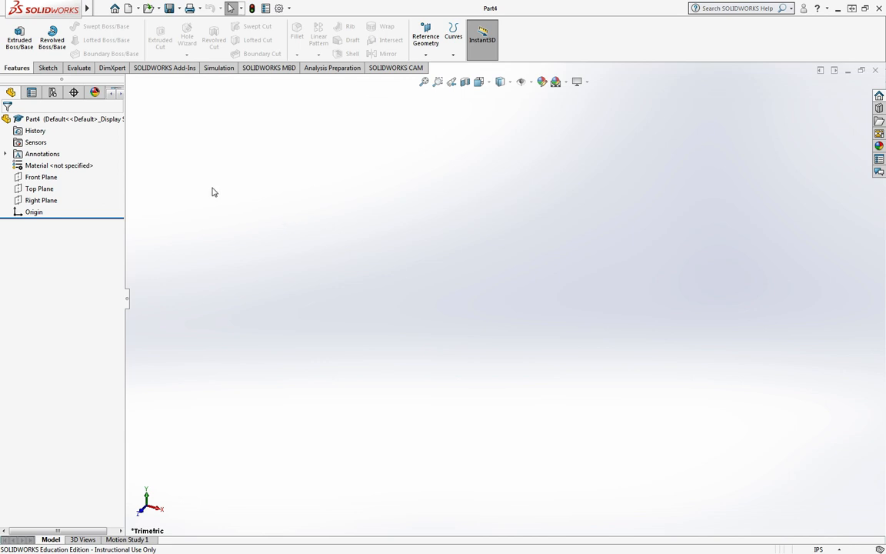
pyautogui.click(24, 38)
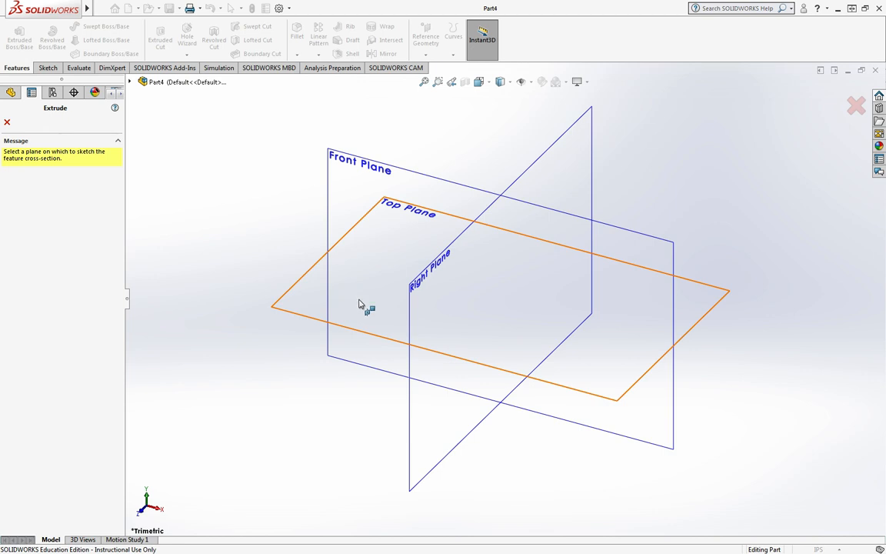
pyautogui.click(359, 177)
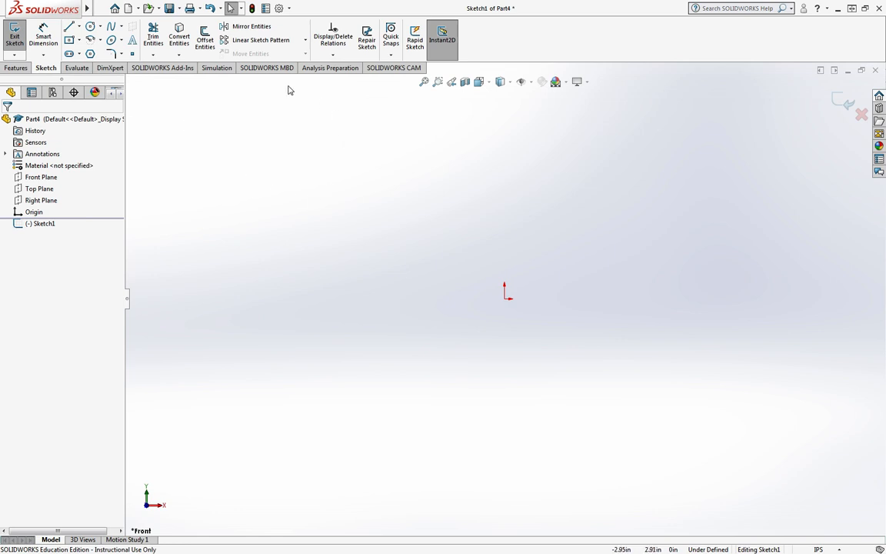
# - Sketch a center rectangle about 5.44 in wide and 4.01 in high, centered on the origin
pyautogui.click(69, 40)
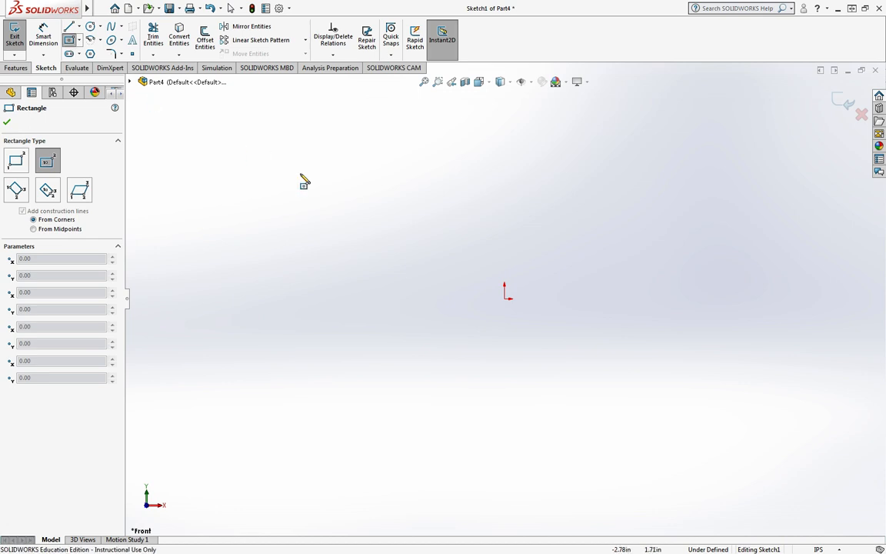
pyautogui.click(504, 298)
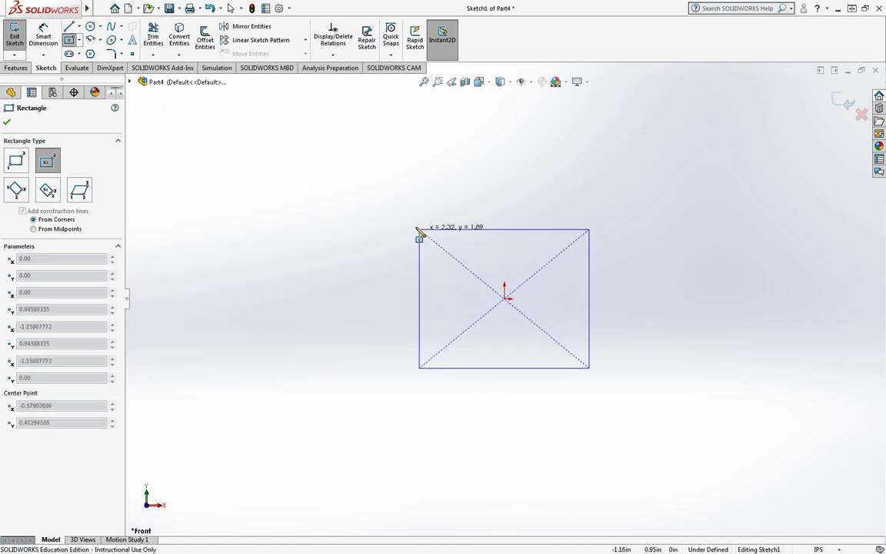
pyautogui.click(306, 154)
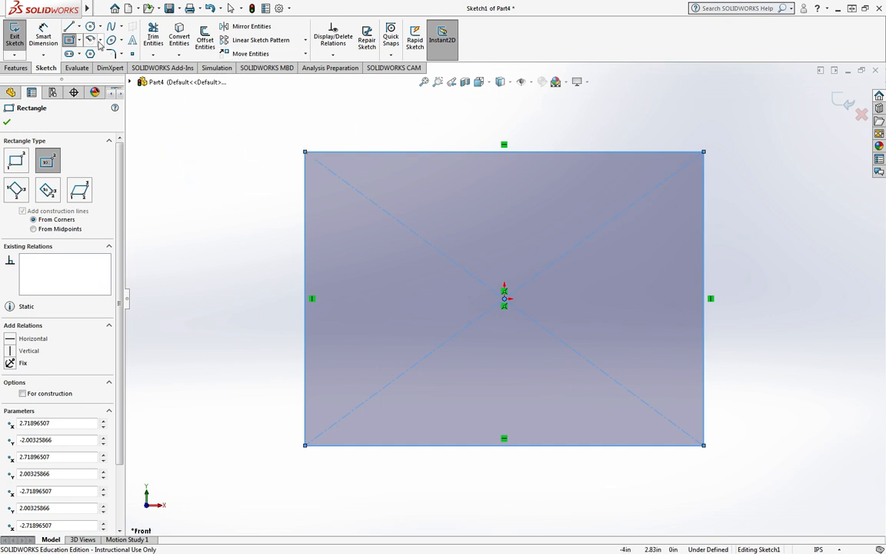
# - Dimension the rectangle's upper edge and its vertical side to 6 in each
pyautogui.click(43, 37)
pyautogui.click(421, 153)
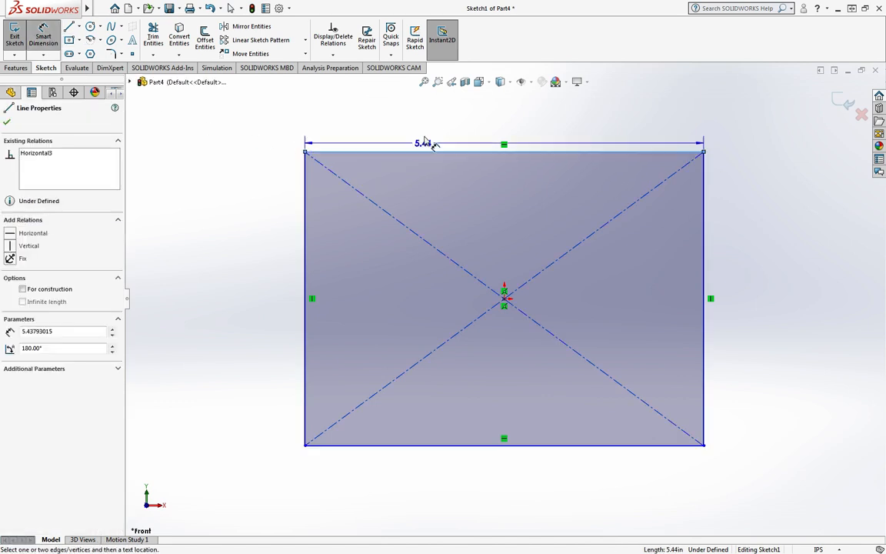
pyautogui.click(432, 116)
pyautogui.write('6')
pyautogui.press('Return')
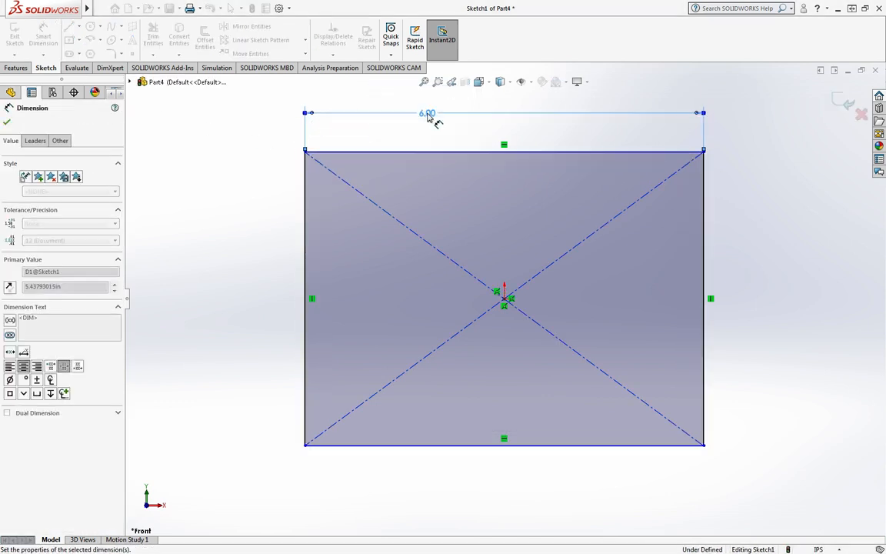
pyautogui.click(705, 219)
pyautogui.click(737, 223)
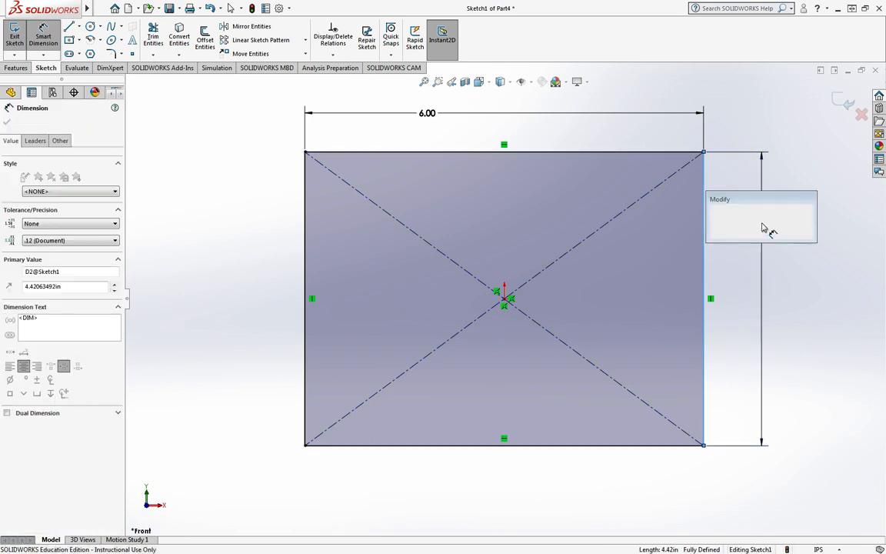
pyautogui.write('6')
pyautogui.press('Return')
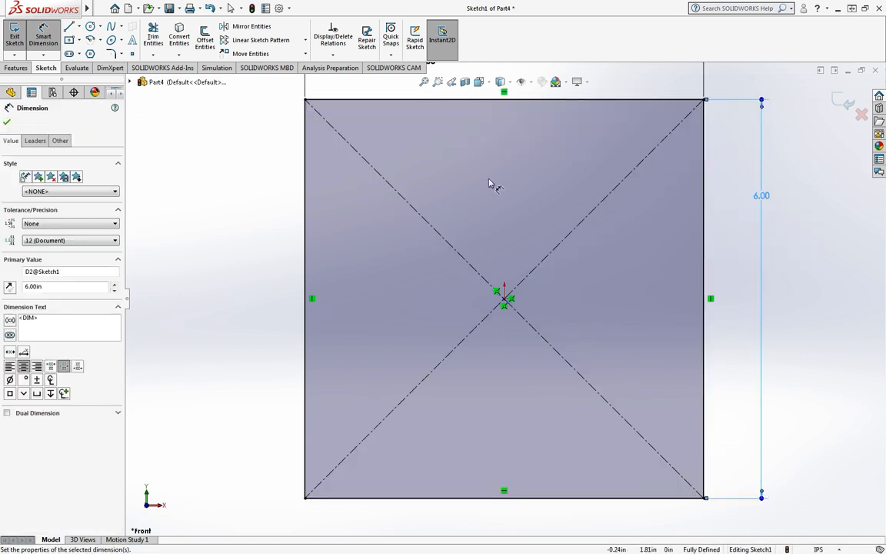
# - Reposition the square's two 6 in dimensions so their values sit near the middle of each side
pyautogui.scroll(-2, 484, 187)
pyautogui.scroll(3, 495, 233)
pyautogui.scroll(2, 494, 230)
pyautogui.scroll(-1, 540, 263)
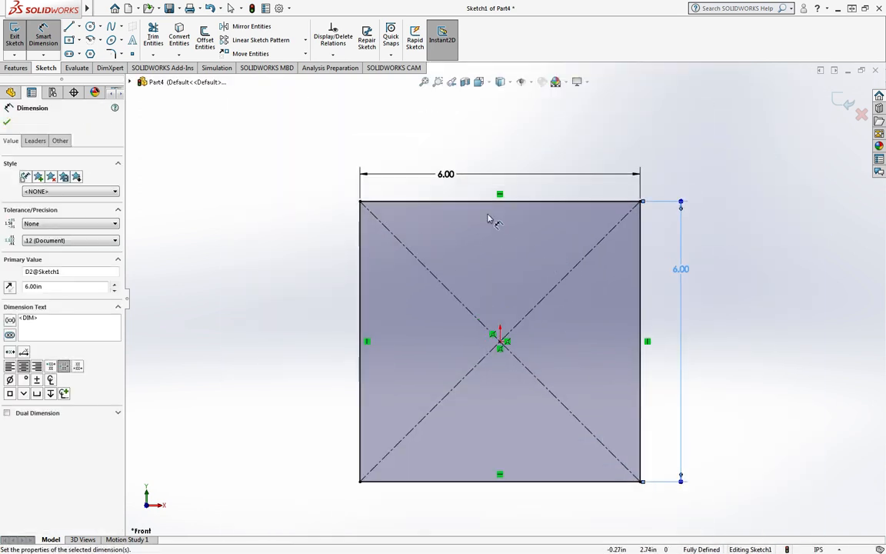
pyautogui.moveTo(448, 173); pyautogui.dragTo(493, 174)
pyautogui.moveTo(683, 271); pyautogui.dragTo(693, 350)
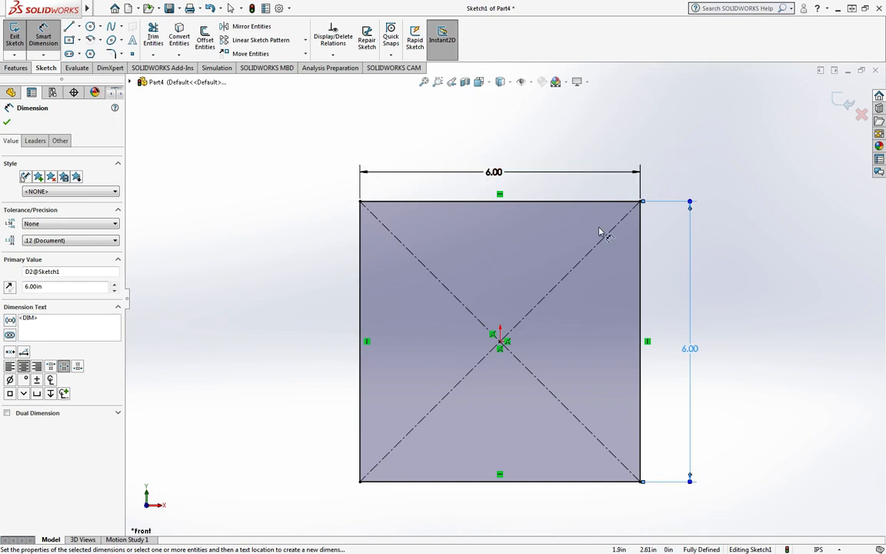
# - Finish the square sketch and extrude it Blind to a depth of 6 in to form a cube
pyautogui.click(844, 109)
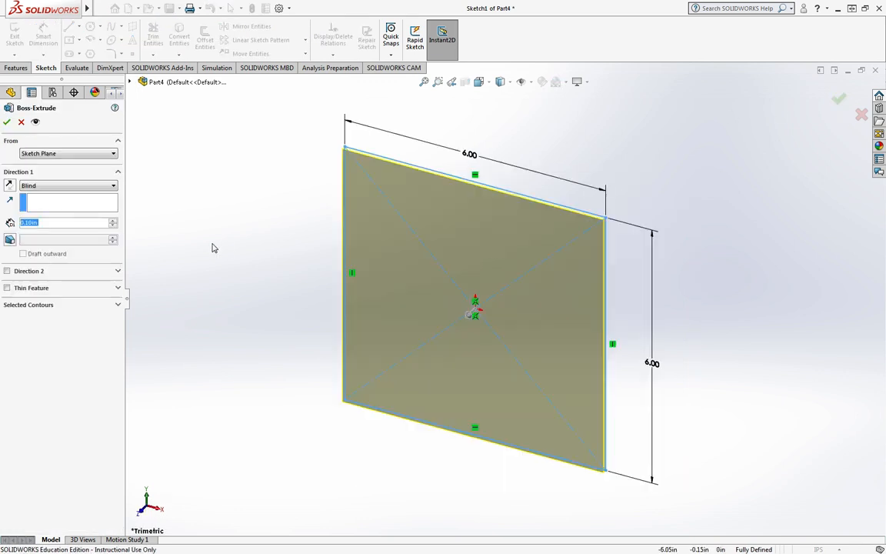
pyautogui.write('6')
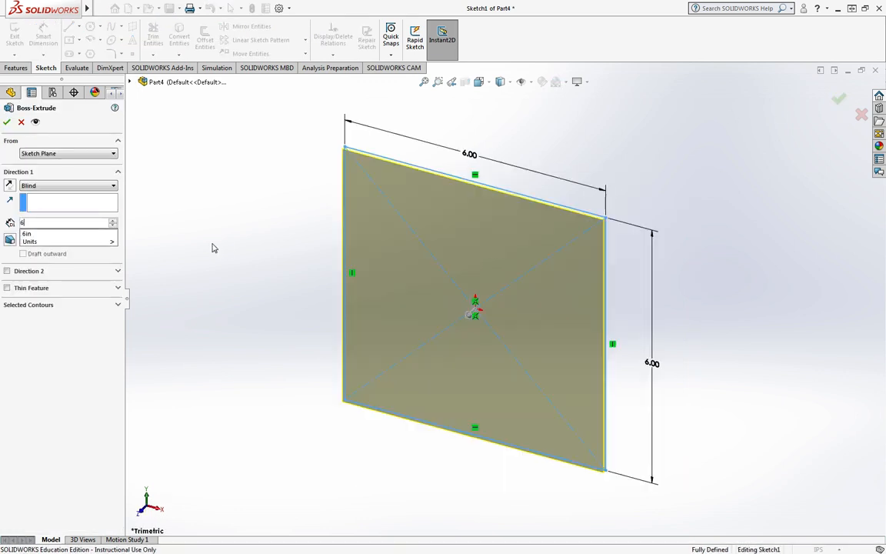
pyautogui.press('Return')
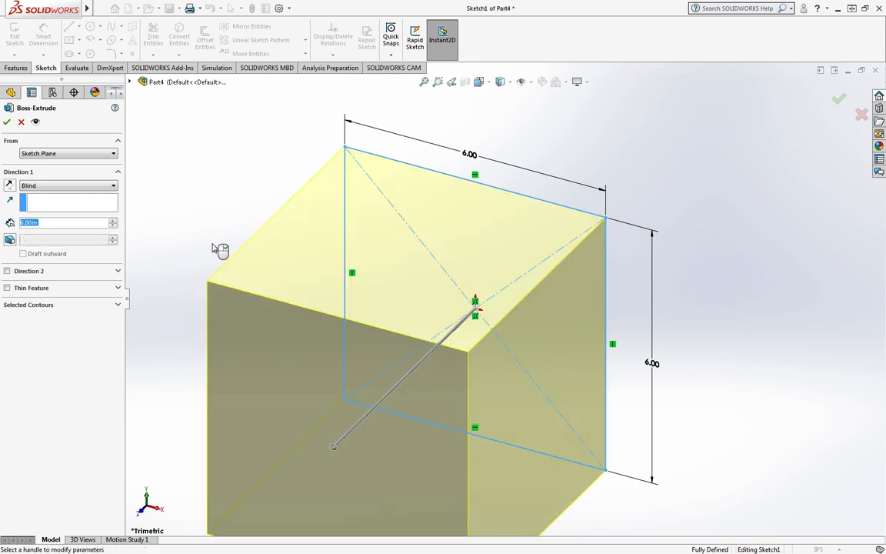
pyautogui.press('Return')
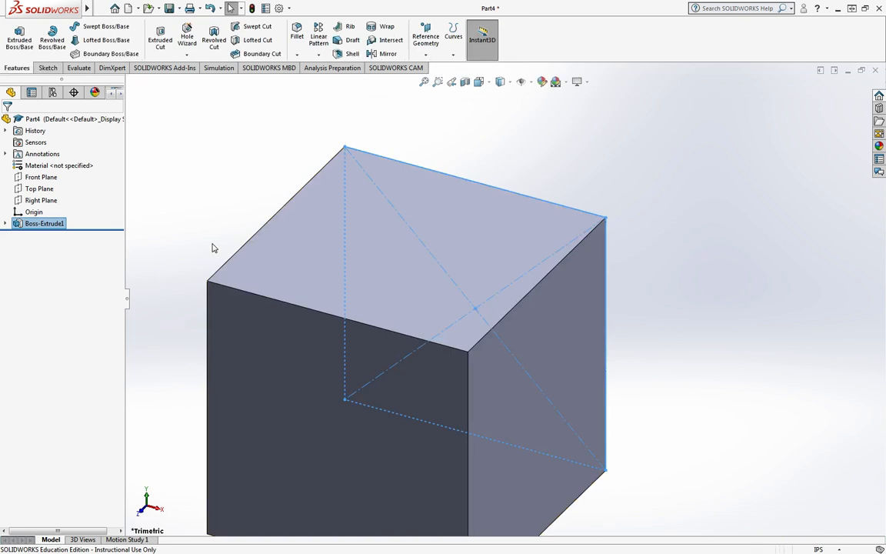
pyautogui.click(198, 190)
pyautogui.scroll(-1, 367, 312)
pyautogui.scroll(1, 380, 342)
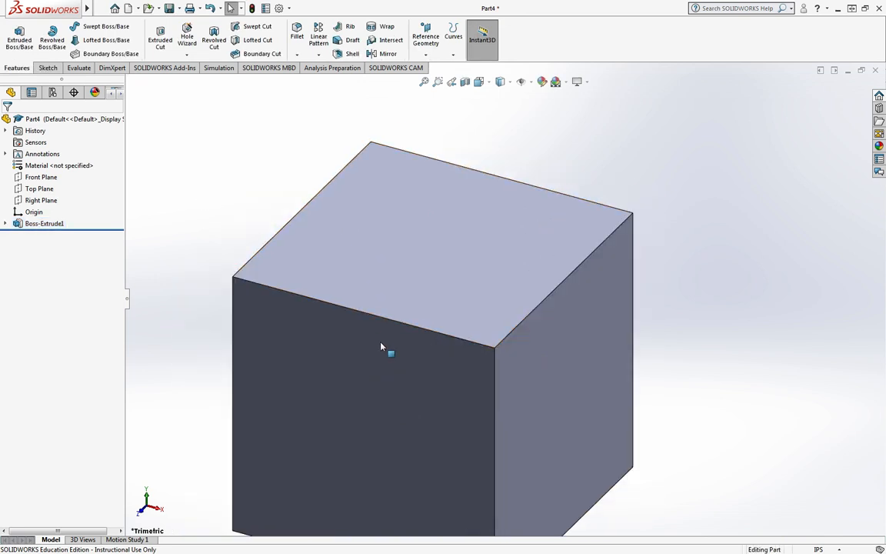
pyautogui.scroll(2, 380, 347)
pyautogui.scroll(-1, 403, 354)
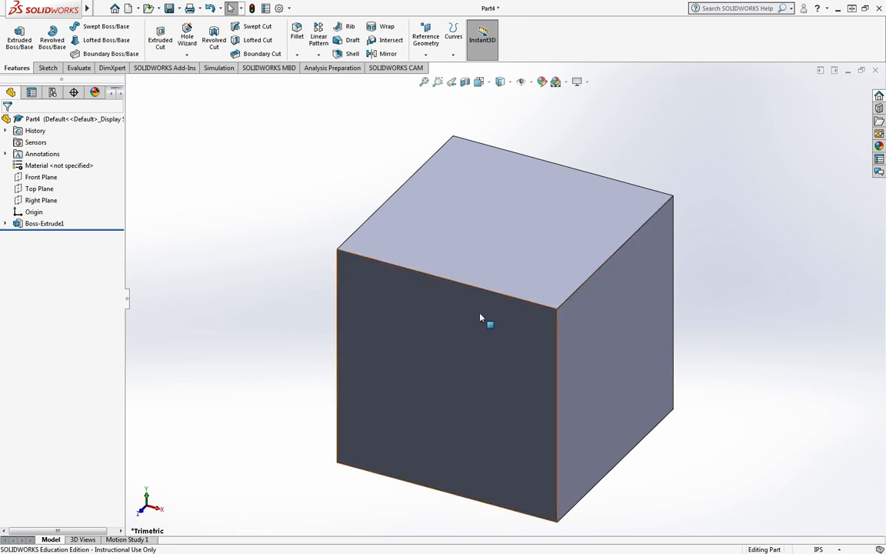
# - Start an Extruded Cut and expand the part's feature tree beside the cube
pyautogui.click(160, 43)
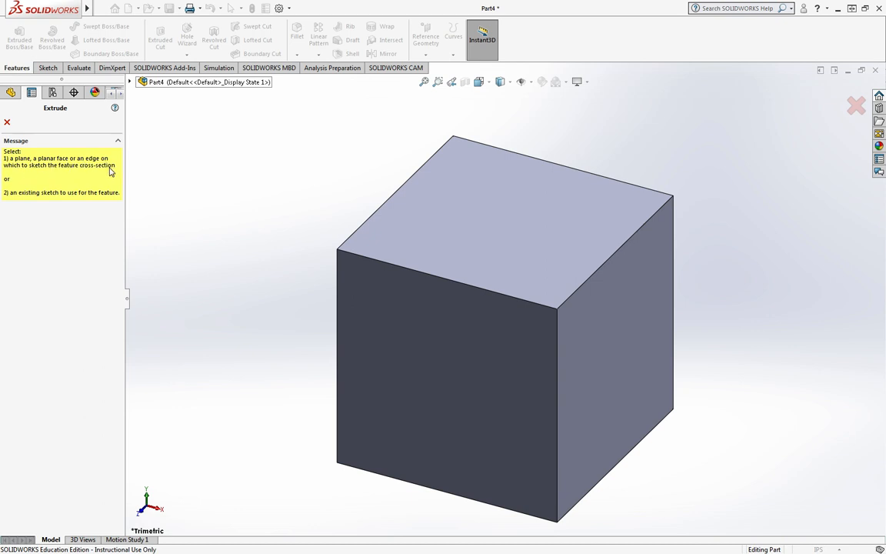
pyautogui.click(130, 81)
pyautogui.click(130, 82)
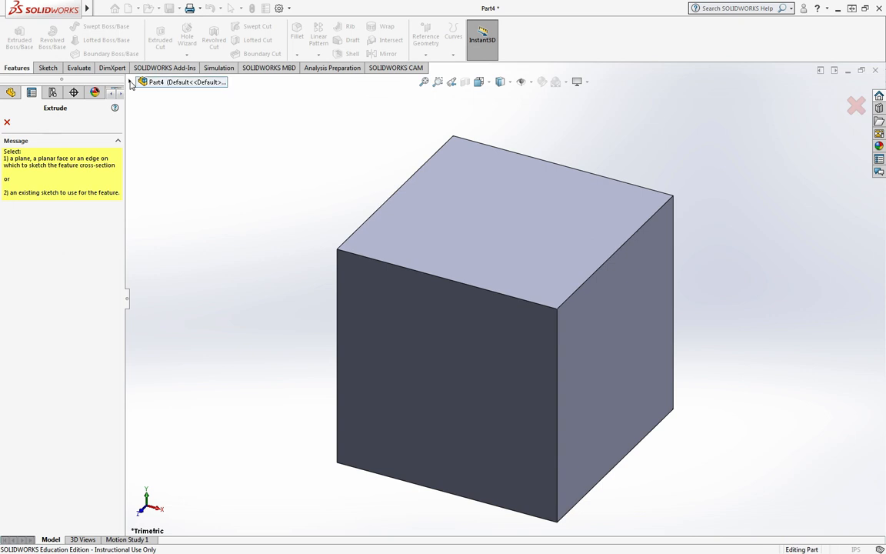
pyautogui.click(130, 82)
pyautogui.click(130, 81)
pyautogui.click(130, 81)
pyautogui.click(130, 81)
pyautogui.click(130, 81)
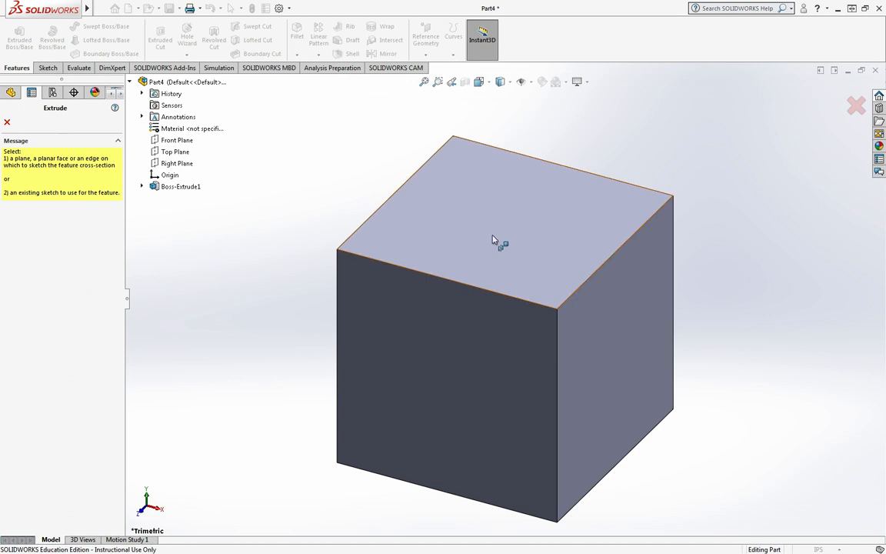
# - Choose the cube's front face as the sketch plane for the extruded cut
pyautogui.moveTo(582, 316); pyautogui.dragTo(658, 233, button='middle')
pyautogui.moveTo(451, 195); pyautogui.dragTo(513, 115, button='middle')
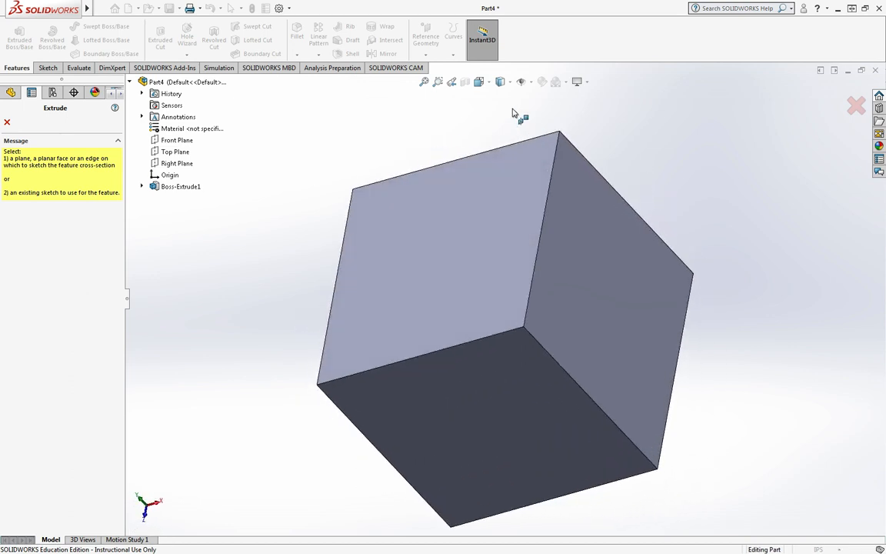
pyautogui.click(487, 81)
pyautogui.click(541, 111)
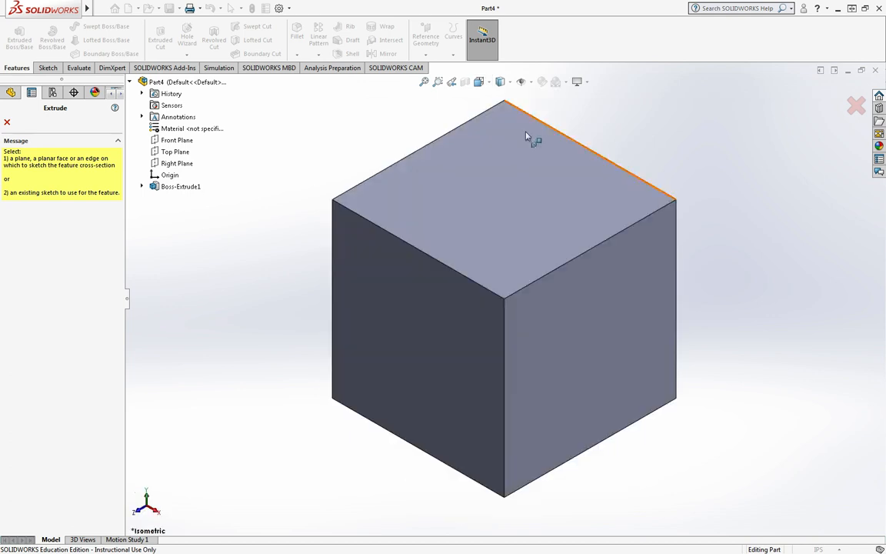
pyautogui.click(417, 321)
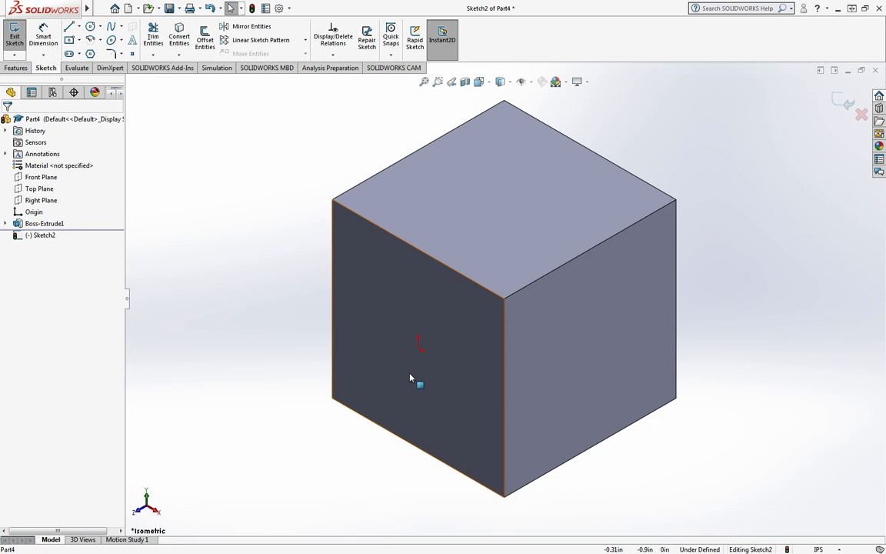
# - Sketch a center rectangle about 4.07 in wide and 3.75 in high on the front face, centered on the origin
pyautogui.click(487, 85)
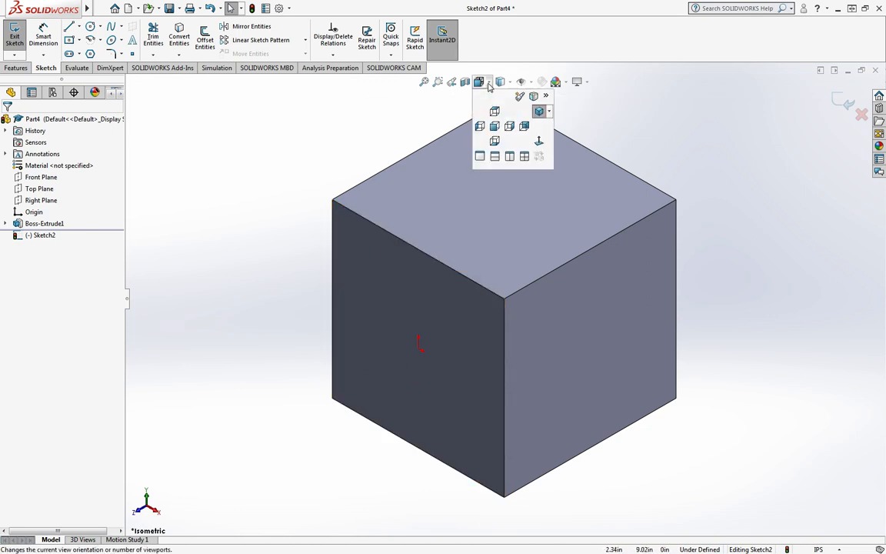
pyautogui.click(495, 126)
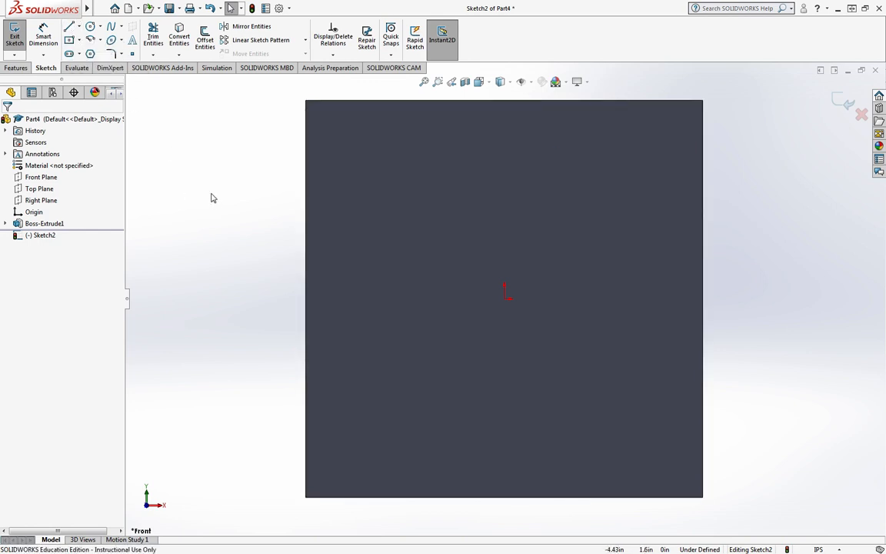
pyautogui.click(69, 40)
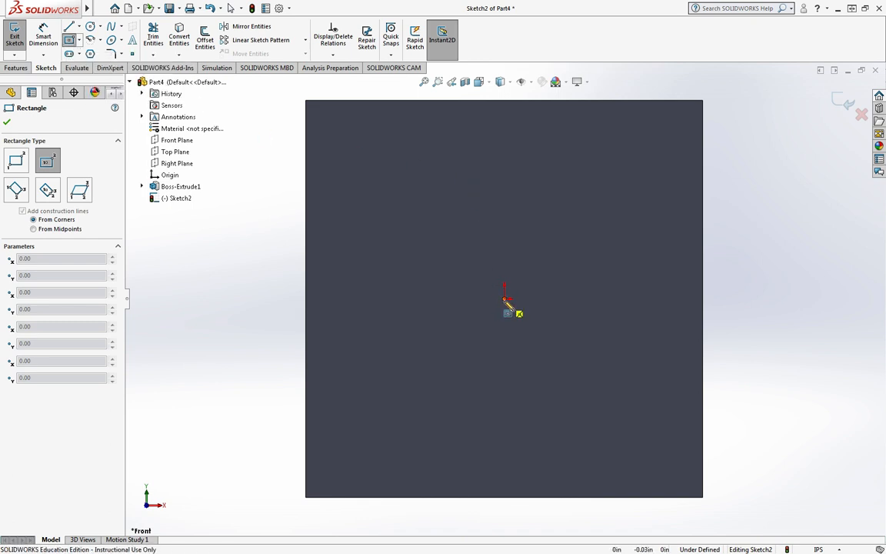
pyautogui.click(505, 299)
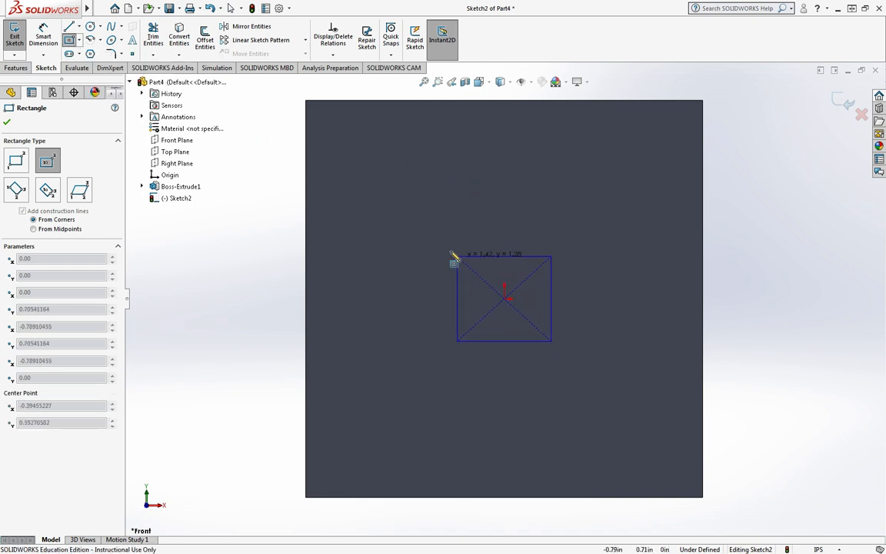
pyautogui.click(370, 175)
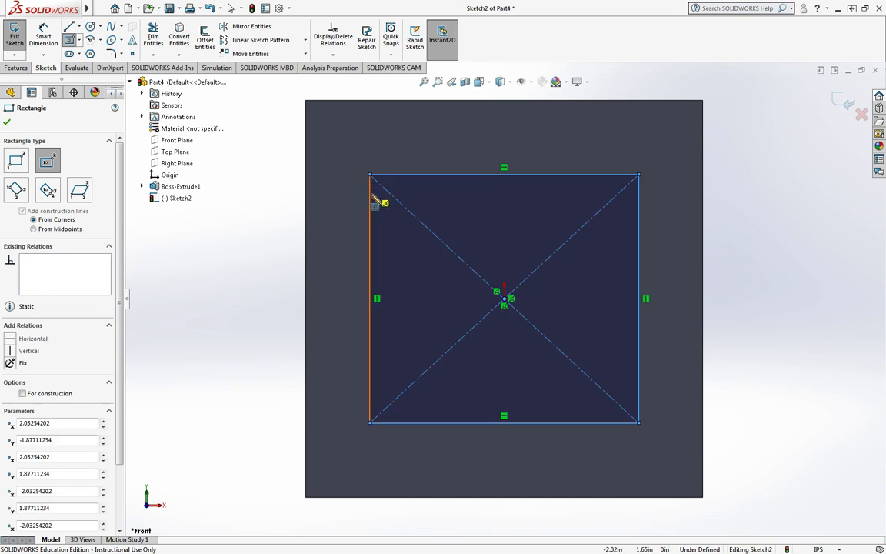
# - Dimension the vertical side of the rectangle on the front face to 4 in
pyautogui.click(47, 38)
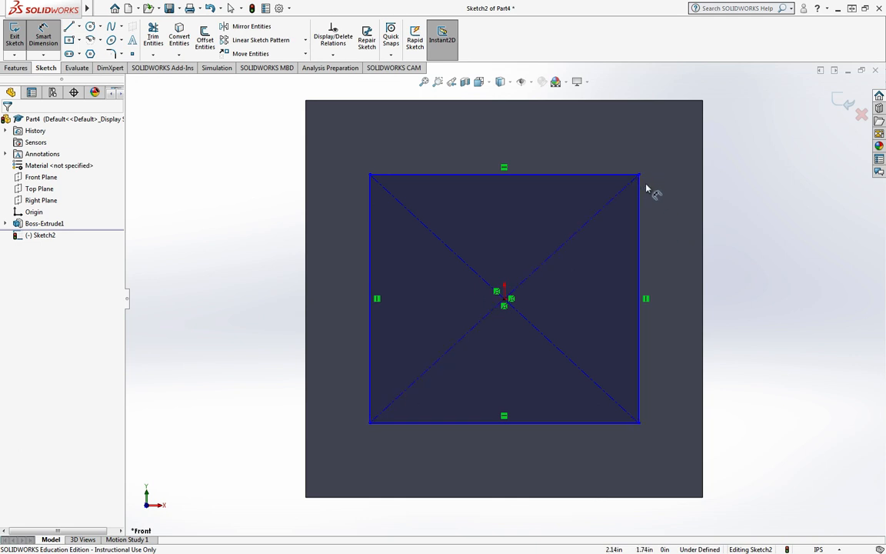
pyautogui.click(641, 232)
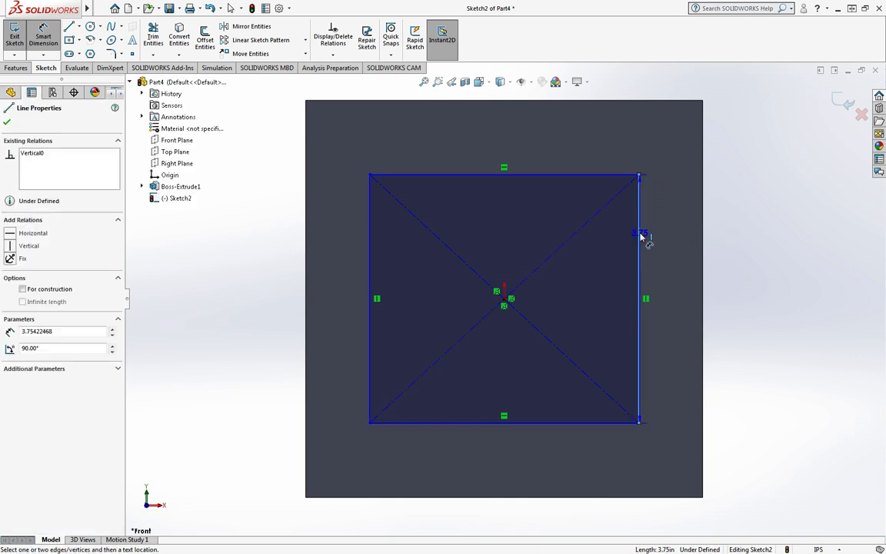
pyautogui.click(770, 278)
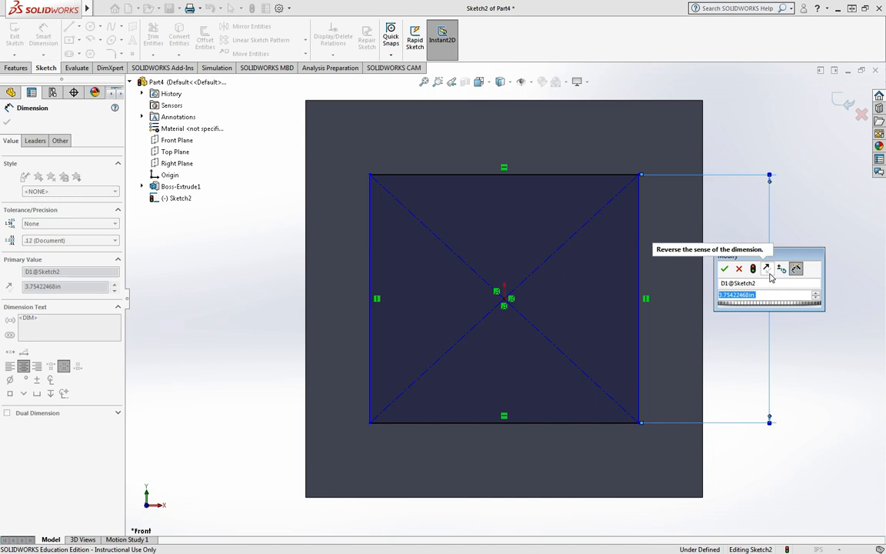
pyautogui.write('4')
pyautogui.press('Return')
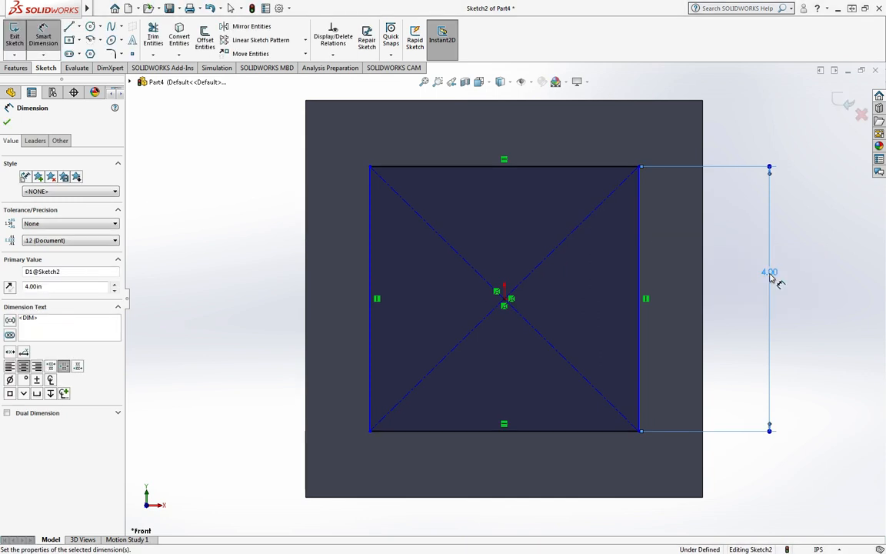
# - Dimension the horizontal upper side of the rectangle on the front face to 4 in
pyautogui.click(567, 167)
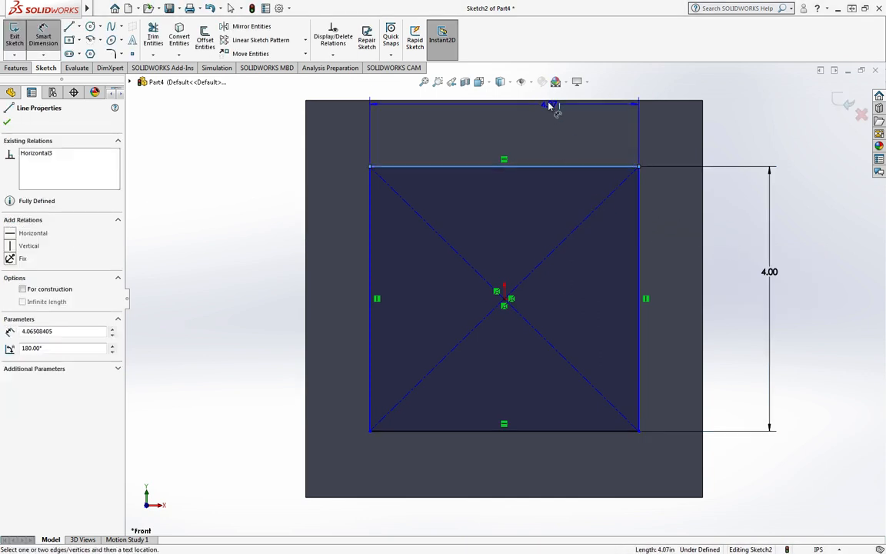
pyautogui.click(542, 101)
pyautogui.write('4.00in')
pyautogui.press('Return')
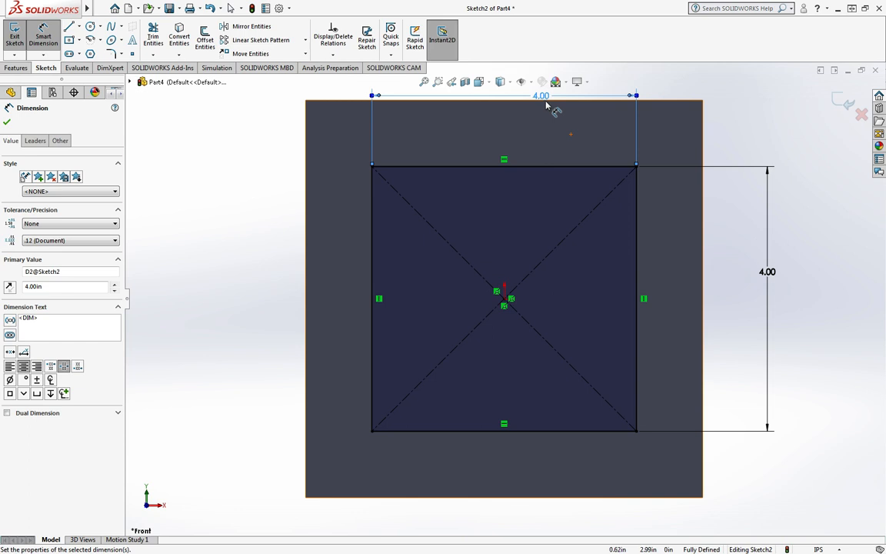
# - Undo the width and height dimensions of the rectangle on the front face
pyautogui.hotkey('ctrl', 'z')
pyautogui.hotkey('ctrl', 'z')
pyautogui.hotkey('ctrl', 'z')
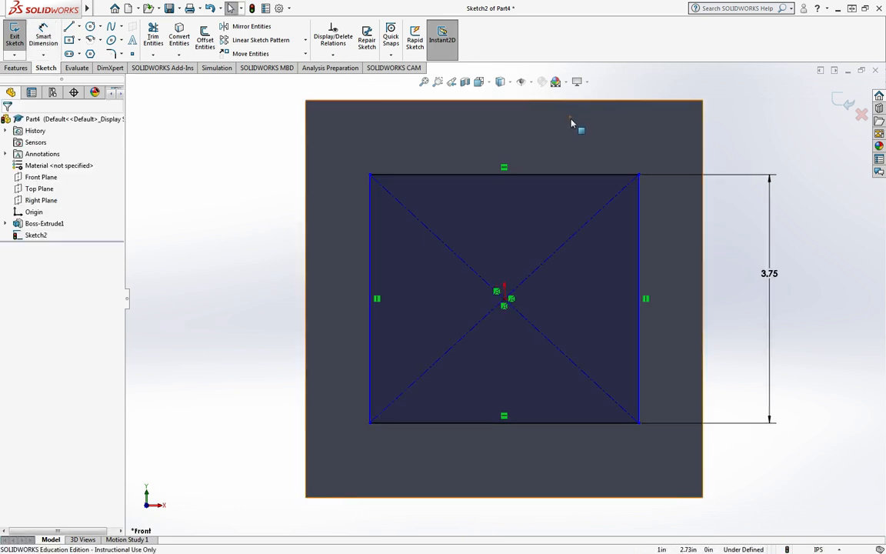
pyautogui.hotkey('ctrl', 'z')
# - Dimension the distance from the rectangle's right side to the cube's right edge as 1 in
pyautogui.click(43, 35)
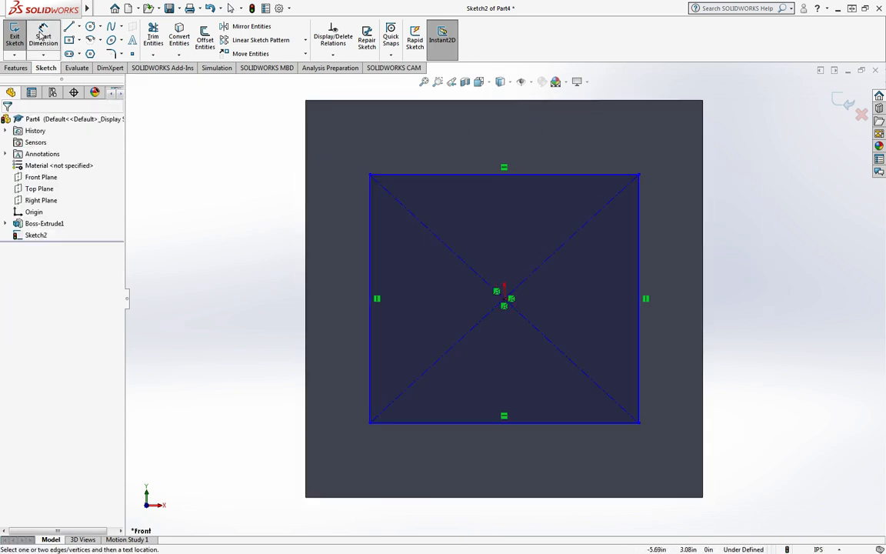
pyautogui.click(638, 231)
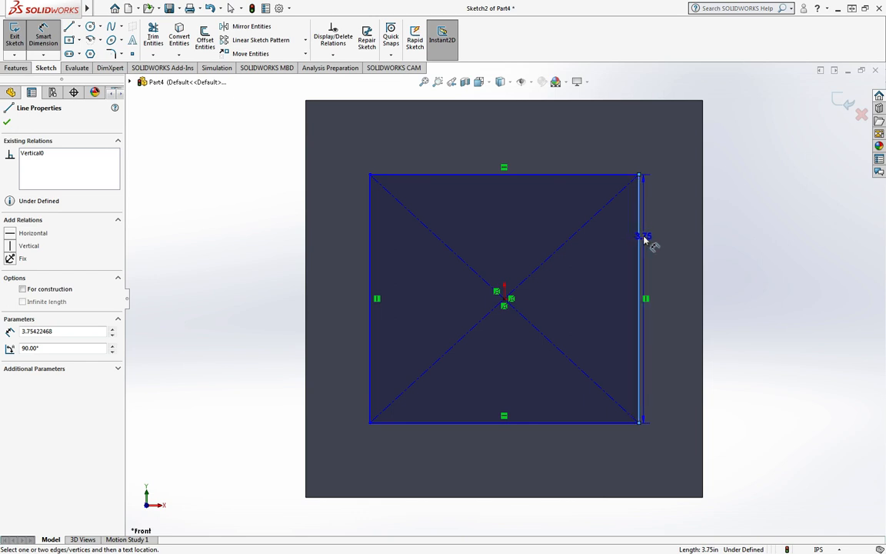
pyautogui.click(706, 247)
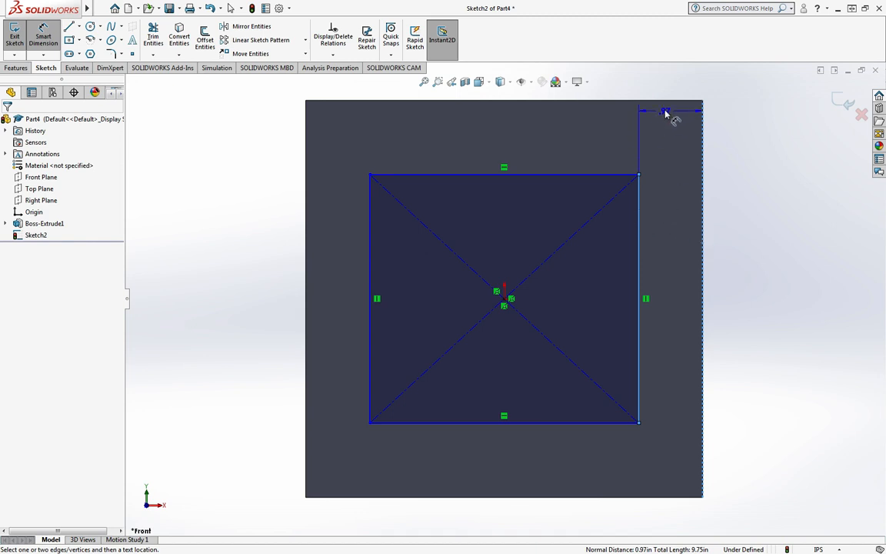
pyautogui.click(670, 111)
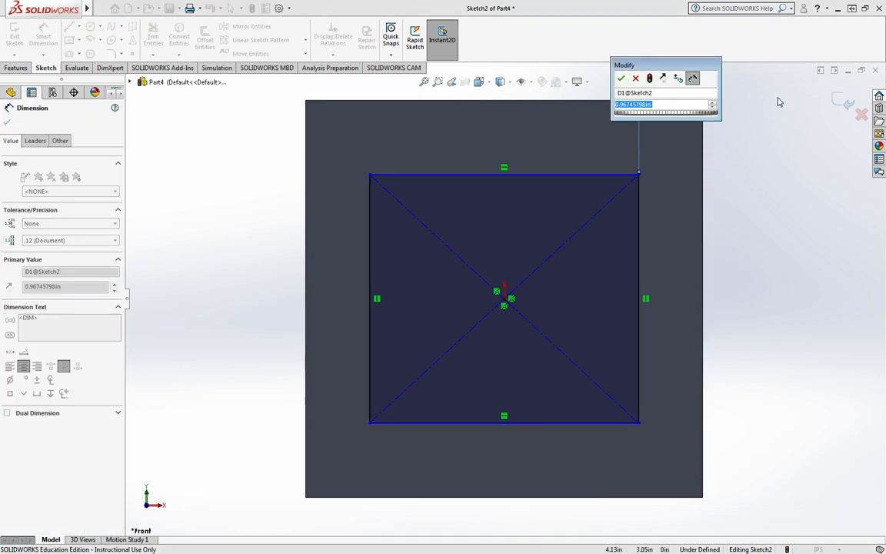
pyautogui.write('1')
pyautogui.press('Return')
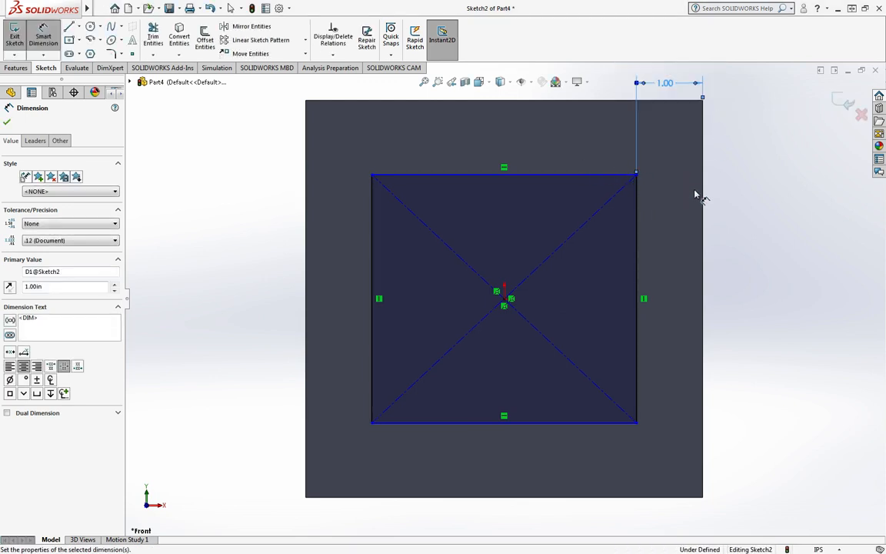
# - Dimension the distance from the rectangle's upper side to the cube's upper edge as 1 in
pyautogui.click(600, 177)
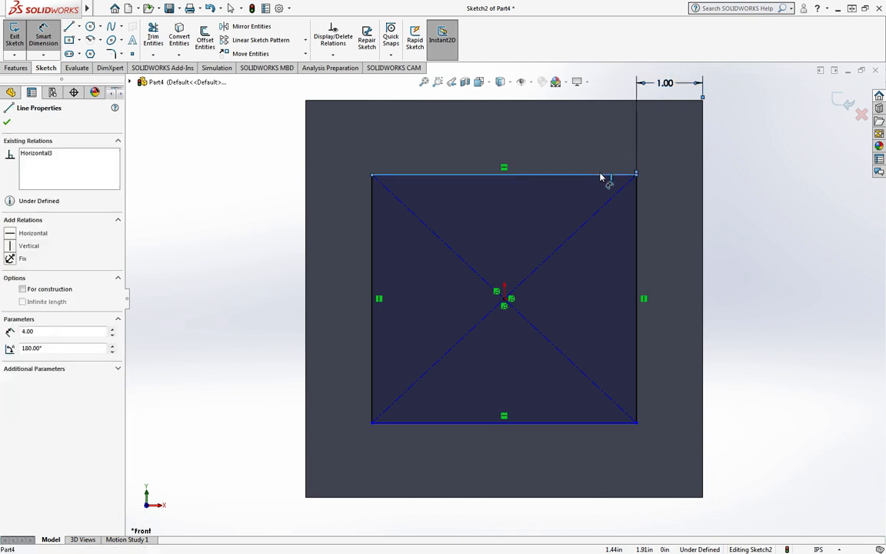
pyautogui.click(606, 101)
pyautogui.click(738, 134)
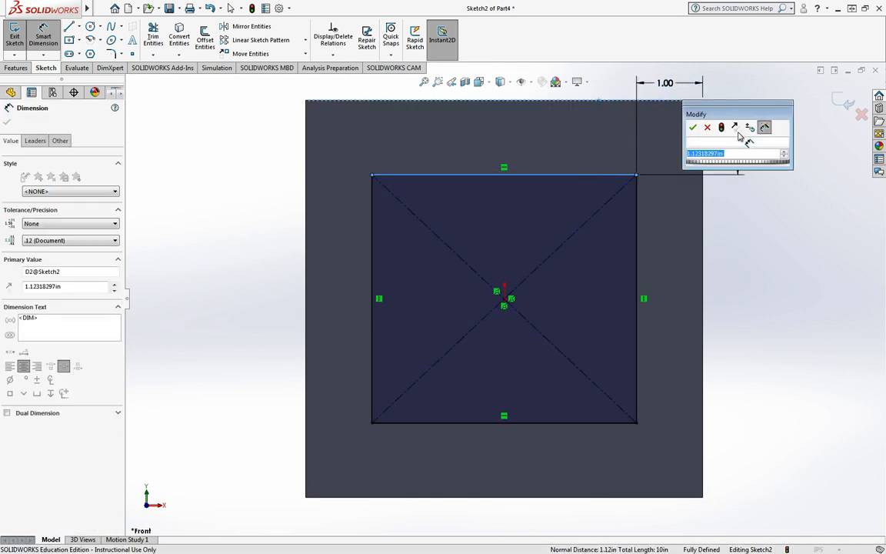
pyautogui.write('1')
pyautogui.press('Return')
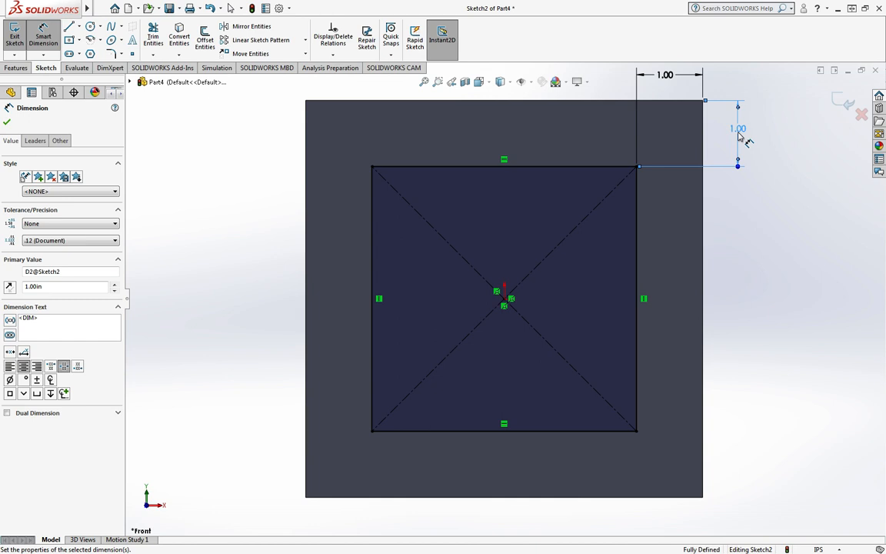
# - Undo the upper gap dimension and the value entered for the right-hand gap
pyautogui.hotkey('ctrl', 'z')
pyautogui.hotkey('ctrl', 'z')
pyautogui.hotkey('ctrl', 'z')
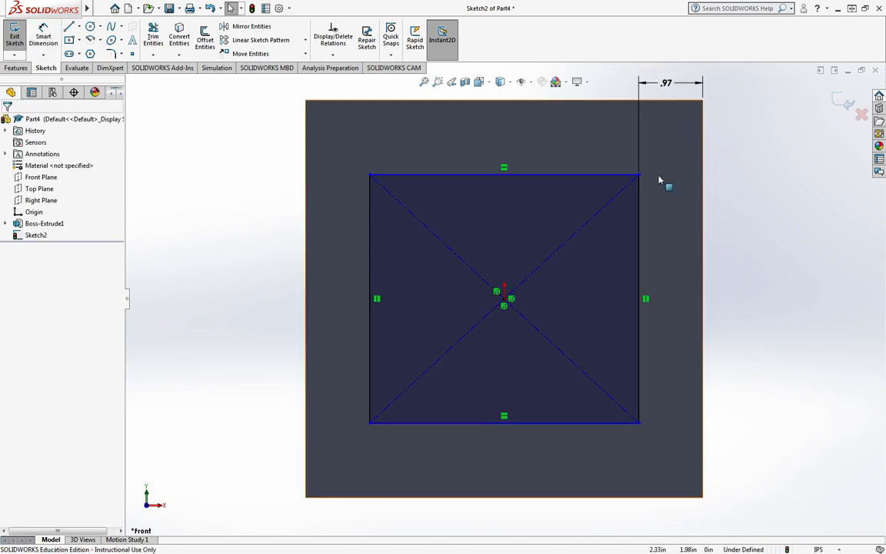
# - Set the dimension between the rectangle's right side and the cube's right edge to 1 in
pyautogui.click(665, 83)
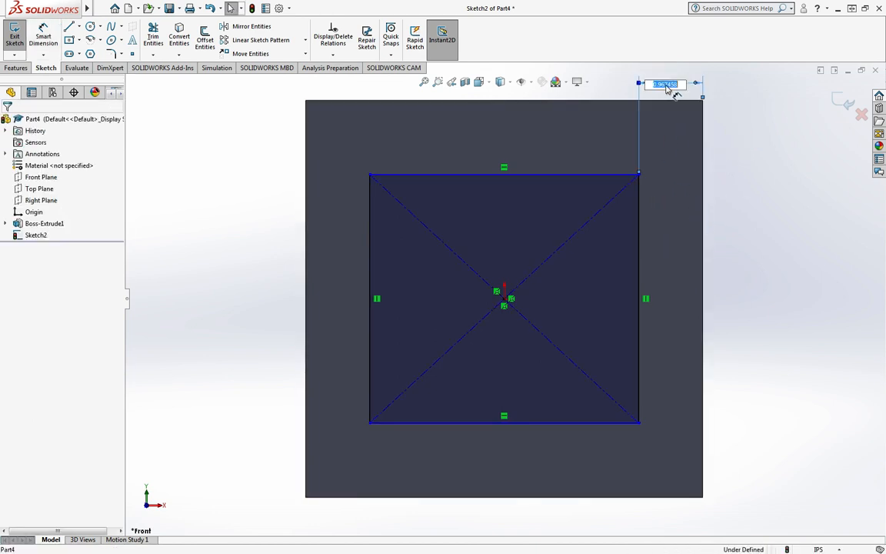
pyautogui.write('1')
pyautogui.press('Return')
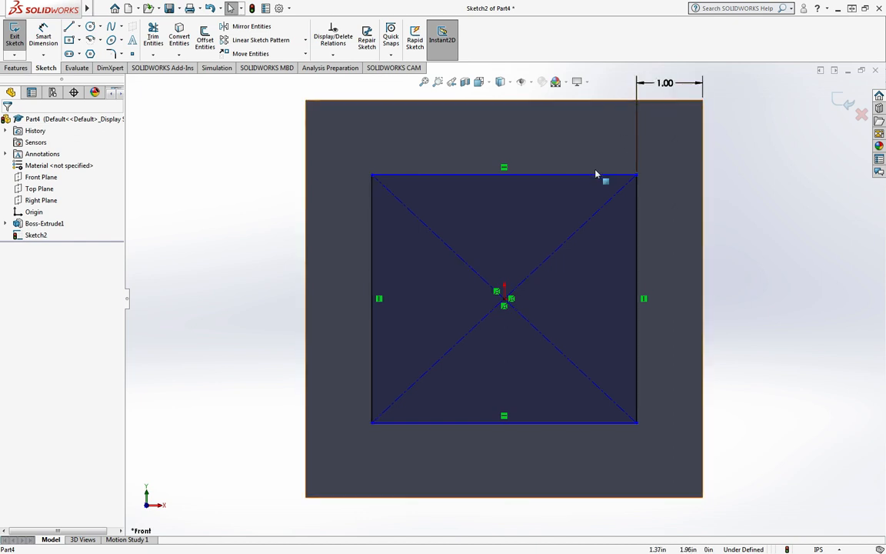
pyautogui.click(596, 175)
pyautogui.click(43, 36)
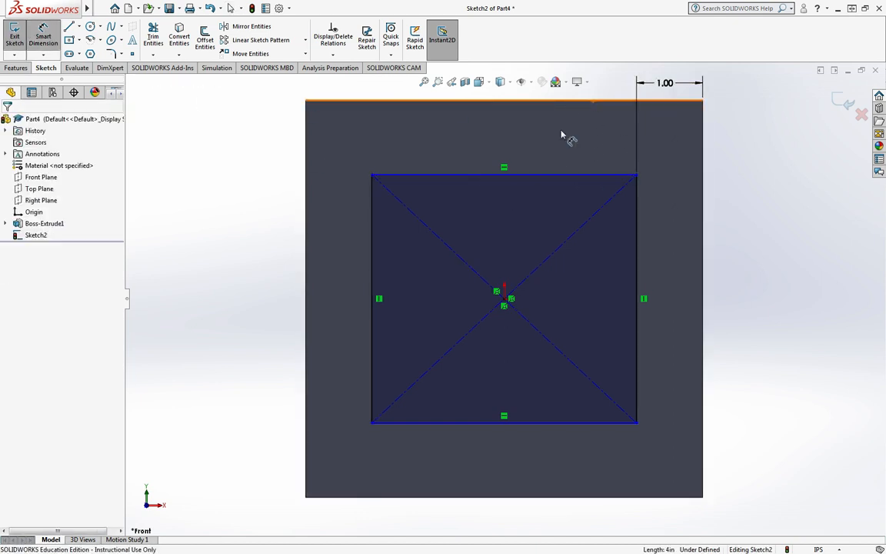
pyautogui.click(568, 100)
pyautogui.click(590, 176)
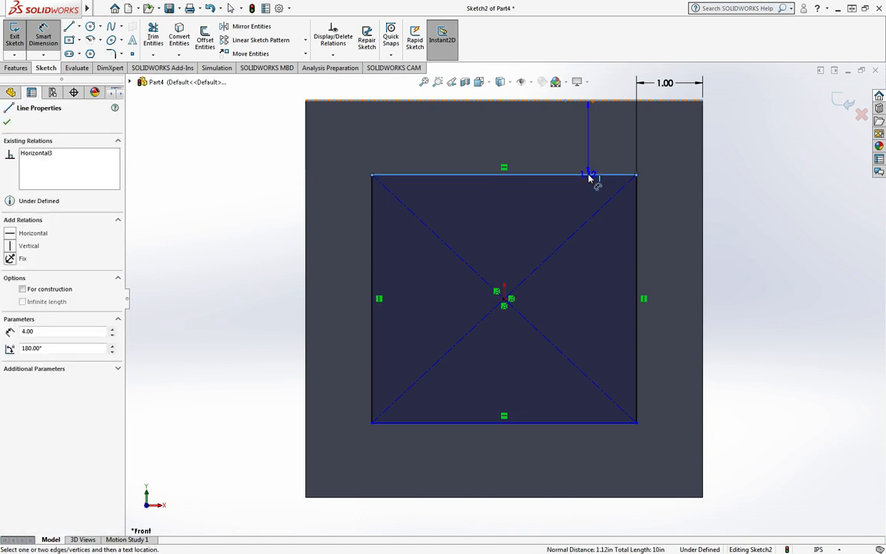
pyautogui.click(742, 151)
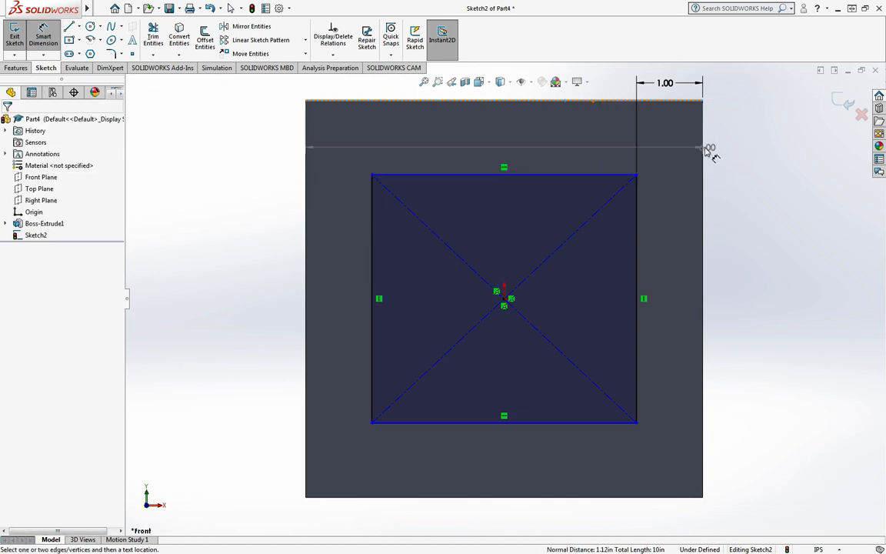
# - Dimension the rectangle's upper side as 4 in and center the dimension text above the rectangle
pyautogui.click(586, 174)
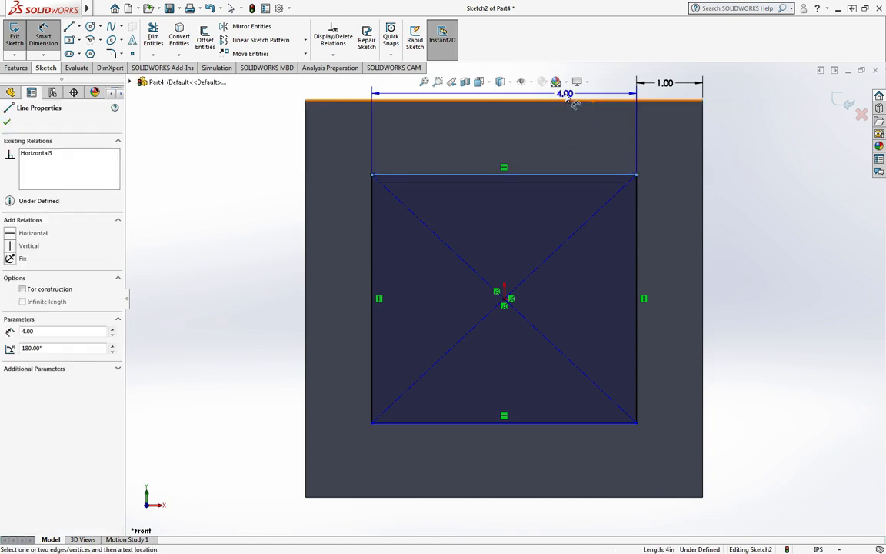
pyautogui.click(550, 97)
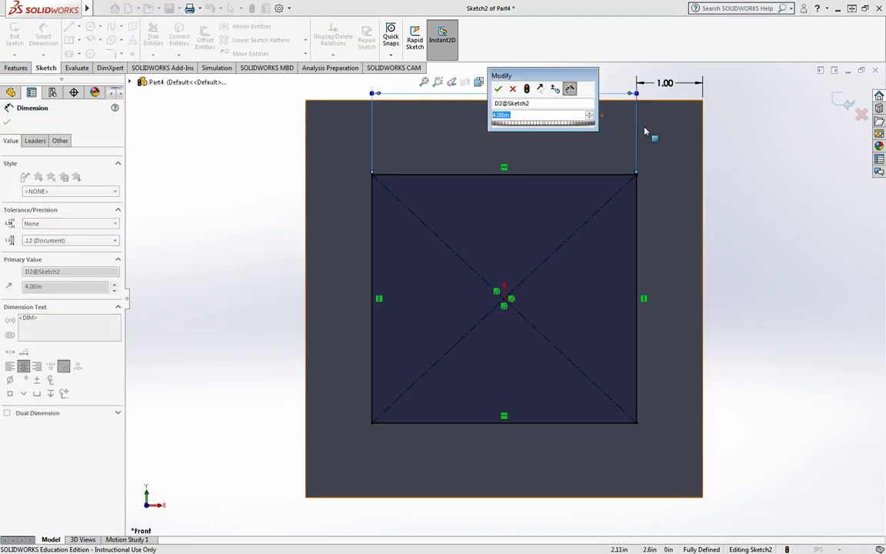
pyautogui.press('Return')
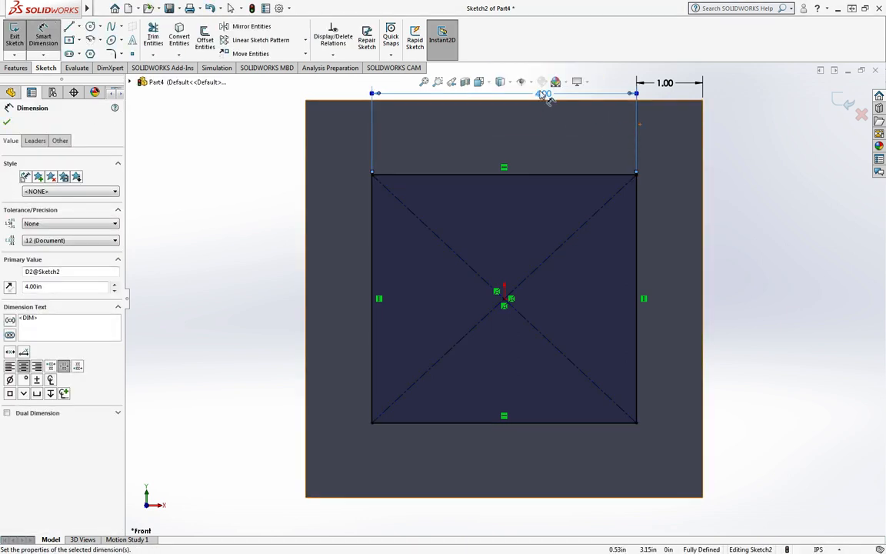
pyautogui.click(739, 173)
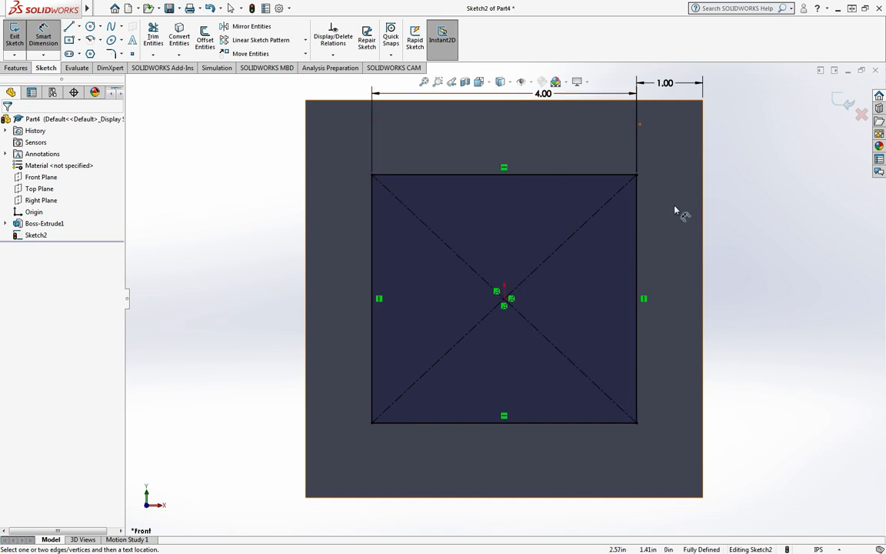
pyautogui.moveTo(543, 95); pyautogui.dragTo(505, 90)
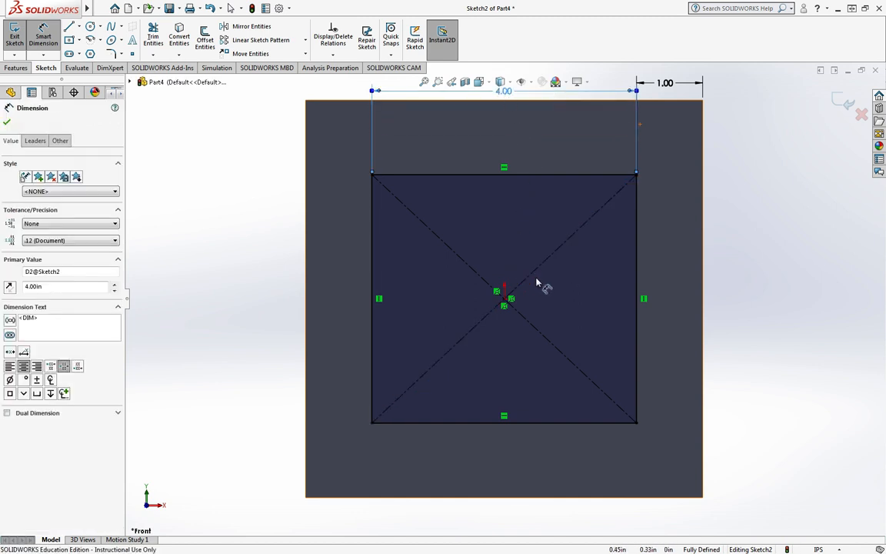
pyautogui.press('Escape')
pyautogui.click(555, 176)
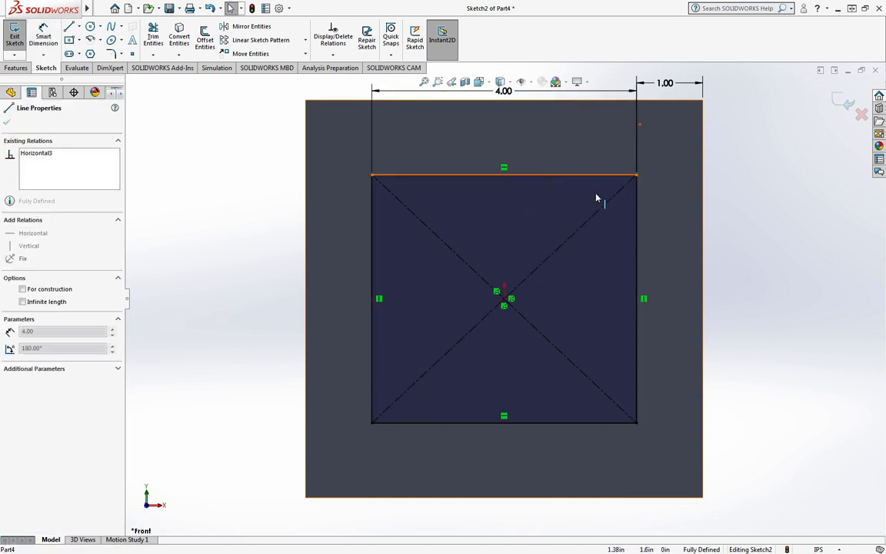
pyautogui.click(637, 176)
pyautogui.click(771, 238)
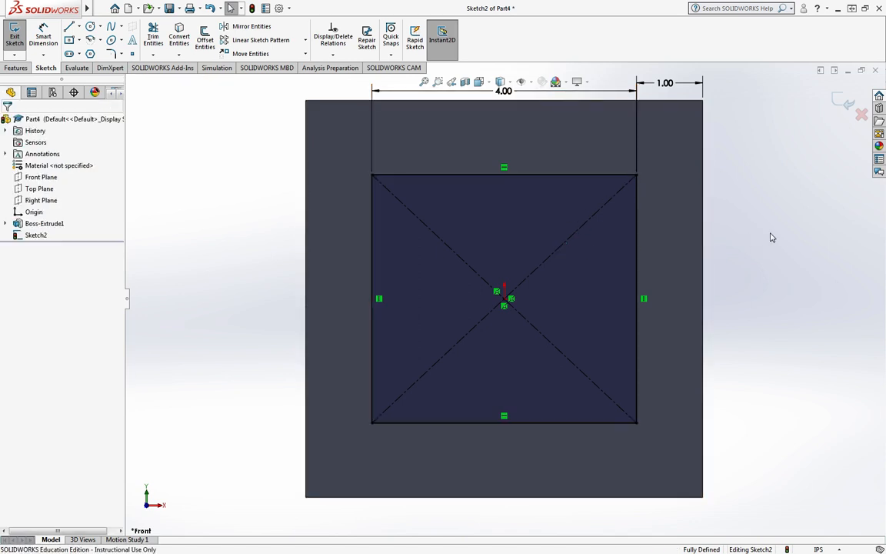
# - Line up the 1 in gap dimension with the 4 in width dimension above the cube
pyautogui.click(508, 89)
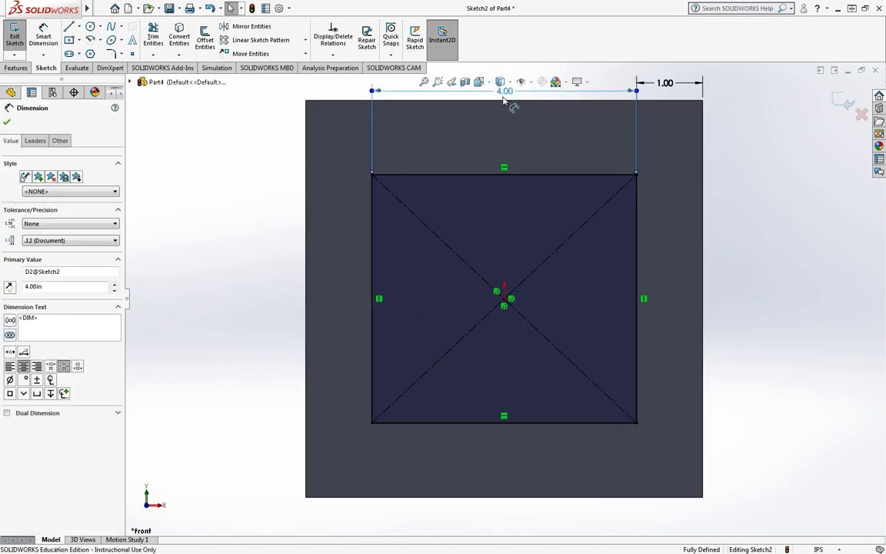
pyautogui.click(737, 137)
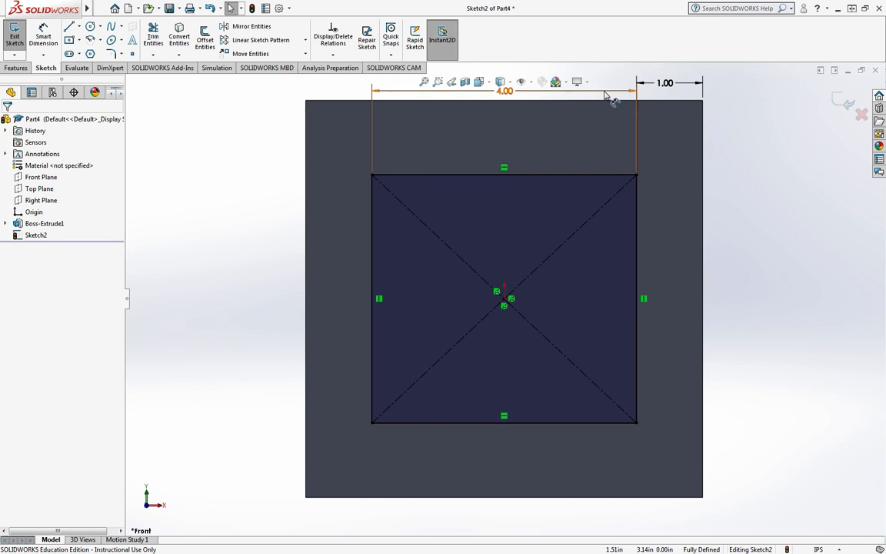
pyautogui.click(664, 84)
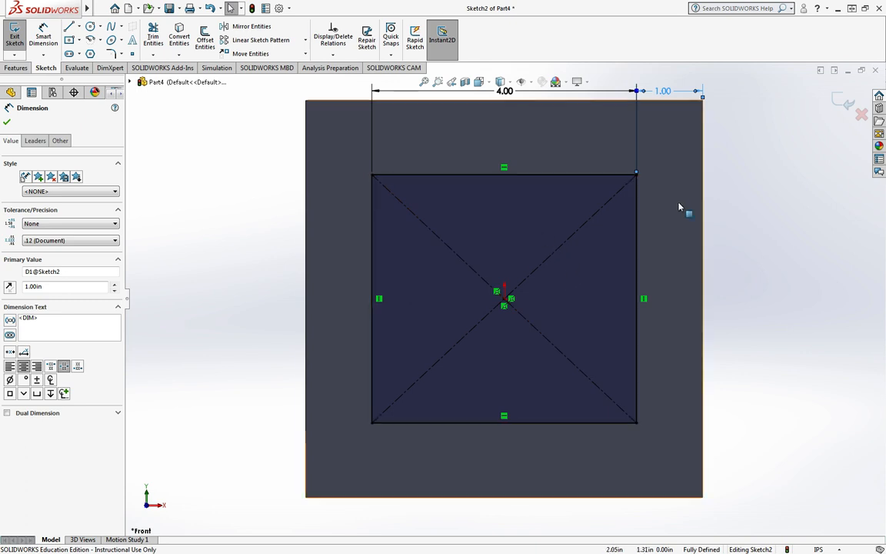
# - Finish the rectangle sketch and set the Cut-Extrude's blind depth to 5 in
pyautogui.moveTo(682, 205); pyautogui.dragTo(628, 232, button='middle')
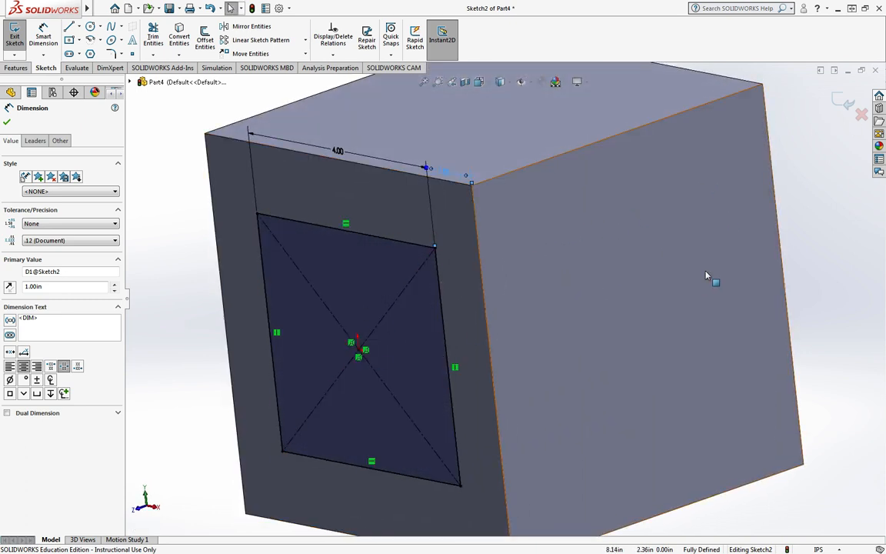
pyautogui.click(844, 109)
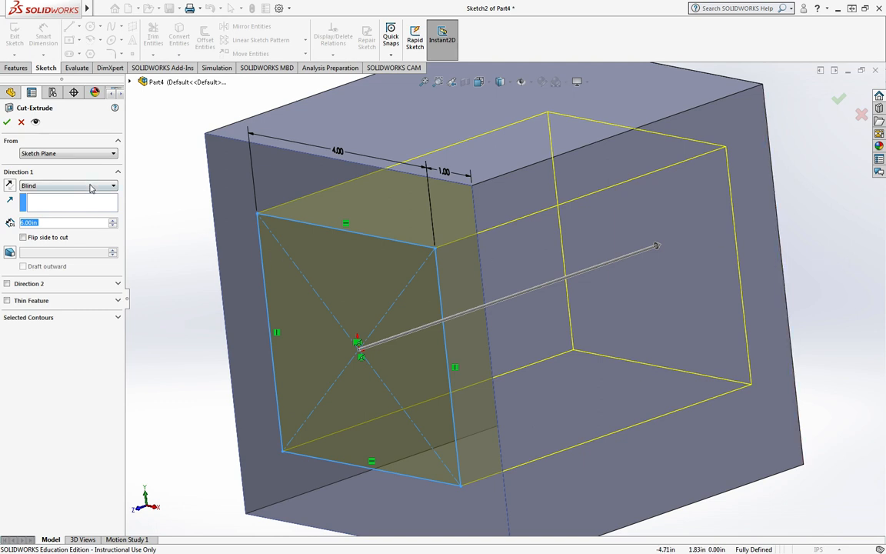
pyautogui.write('5')
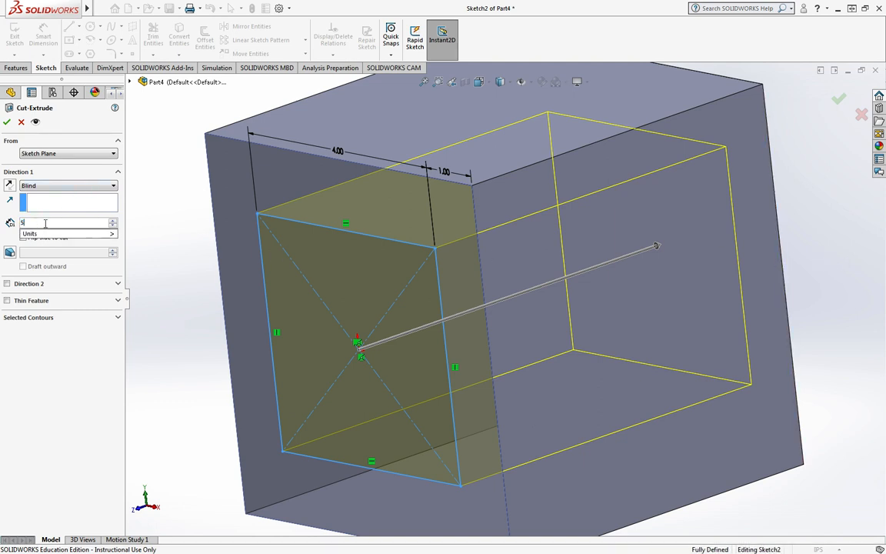
pyautogui.press('Return')
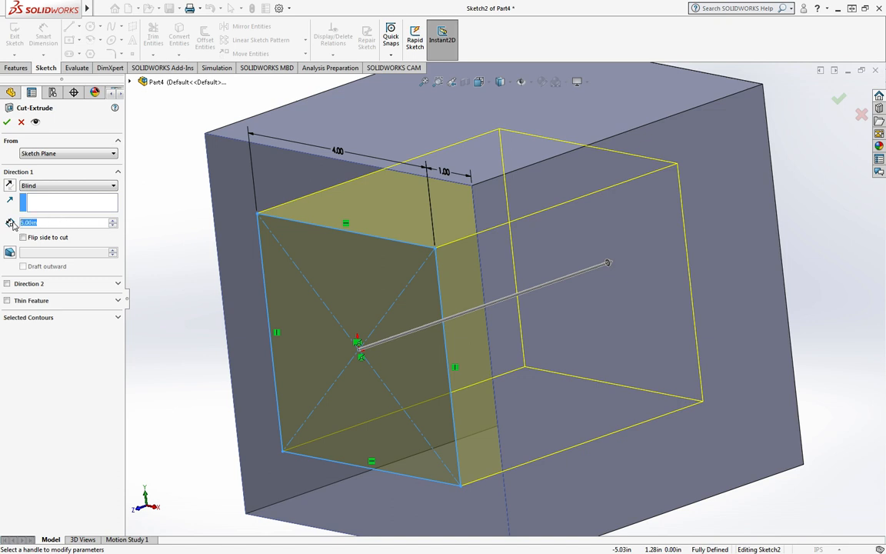
# - Try blind cut depths of 0.5 in and 6 in for the Cut-Extrude
pyautogui.write('.5')
pyautogui.press('Return')
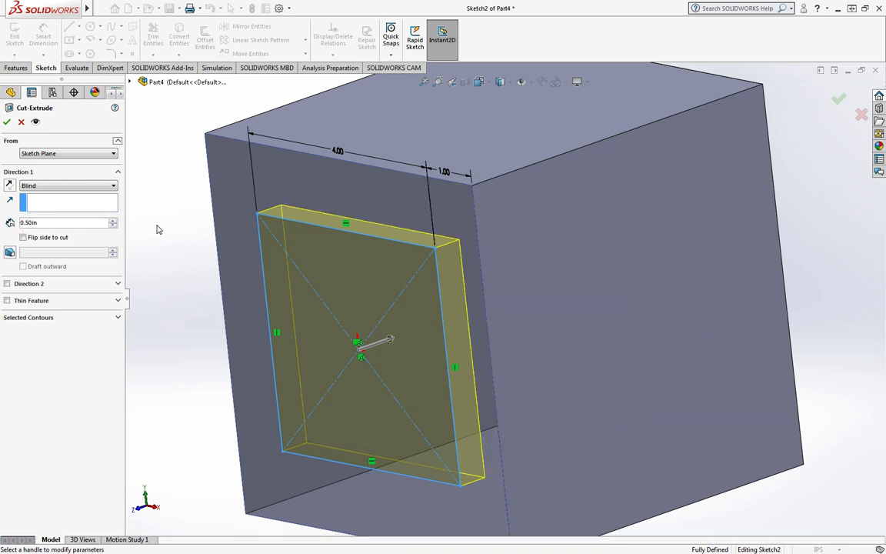
pyautogui.doubleClick(59, 225)
pyautogui.write('6')
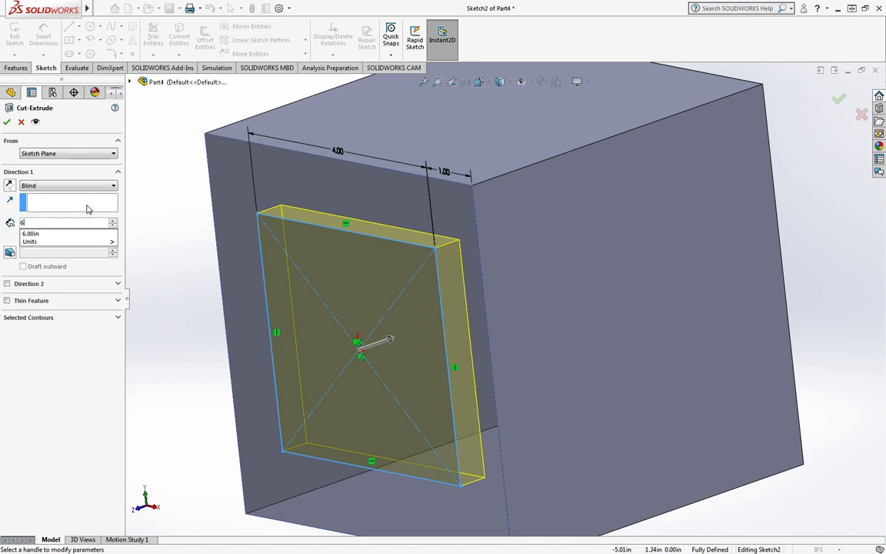
pyautogui.click(158, 221)
# - Set the Cut-Extrude's end condition for Direction 1 to Through All
pyautogui.click(101, 188)
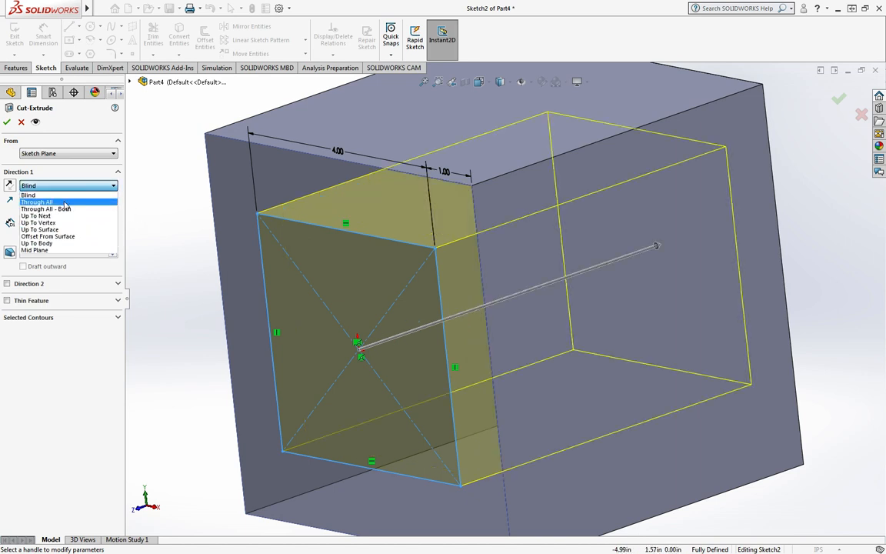
pyautogui.click(65, 202)
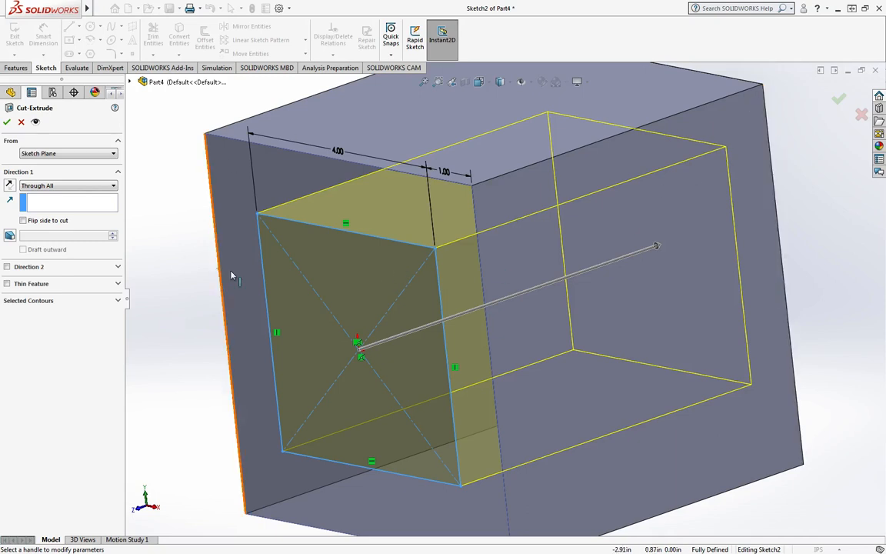
# - Keep Through All as the end condition and create the extruded cut of the rectangle through the cube
pyautogui.click(75, 205)
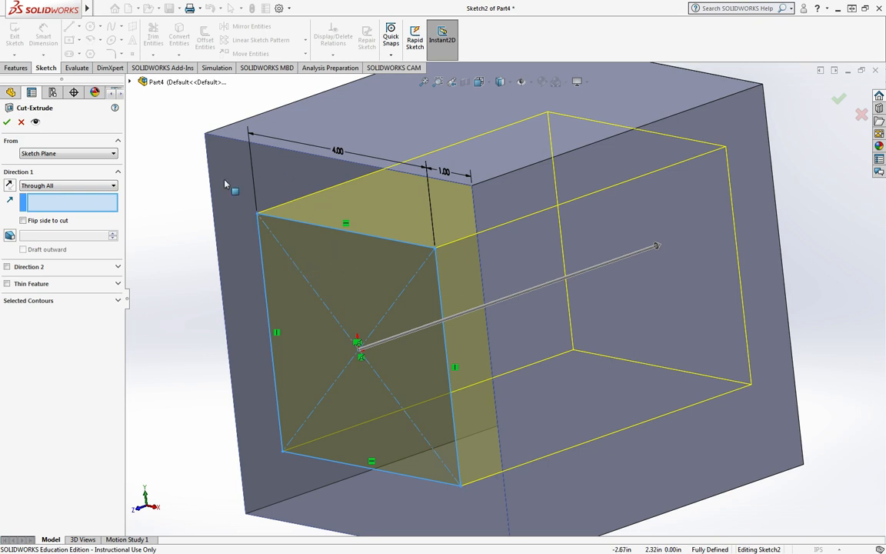
pyautogui.click(47, 186)
pyautogui.click(56, 200)
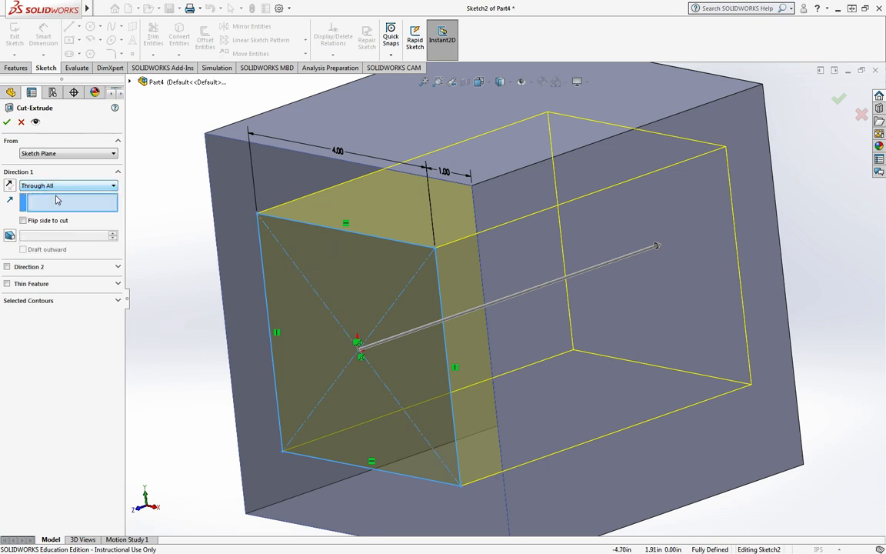
pyautogui.click(7, 123)
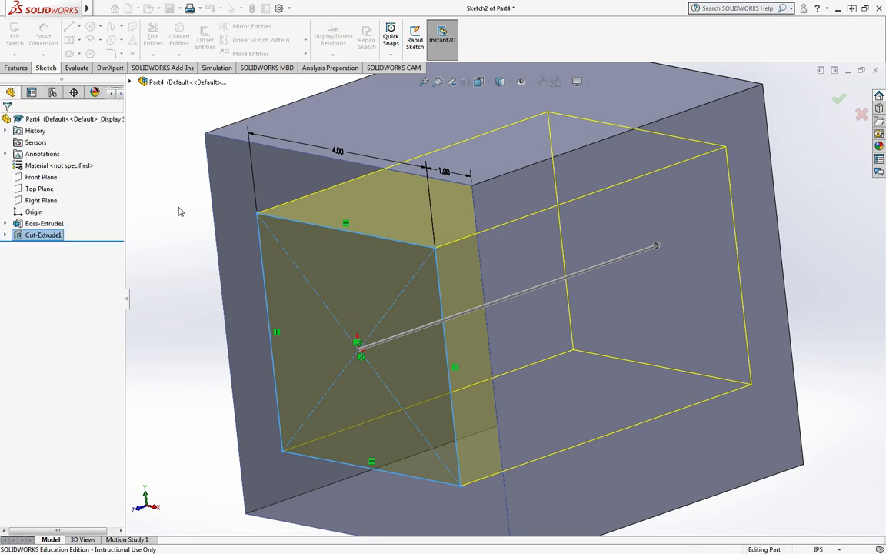
# - Examine the rectangular opening through the cube from several angles, looking through it from both ends
pyautogui.moveTo(176, 262); pyautogui.dragTo(583, 397, button='middle')
pyautogui.moveTo(464, 233); pyautogui.dragTo(562, 251, button='middle')
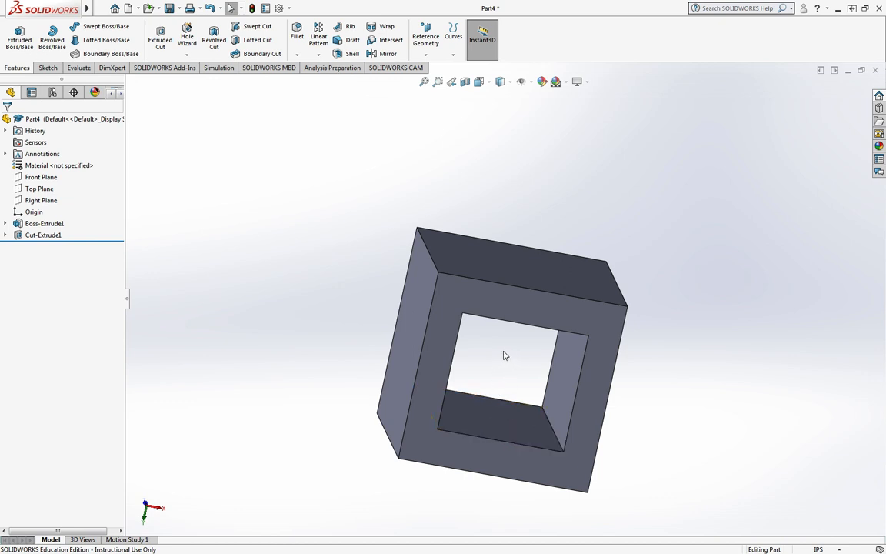
pyautogui.moveTo(509, 358)
pyautogui.mouseDown(button='middle')
pyautogui.moveTo(506, 313)
pyautogui.moveTo(505, 364)
pyautogui.mouseUp(button='middle')
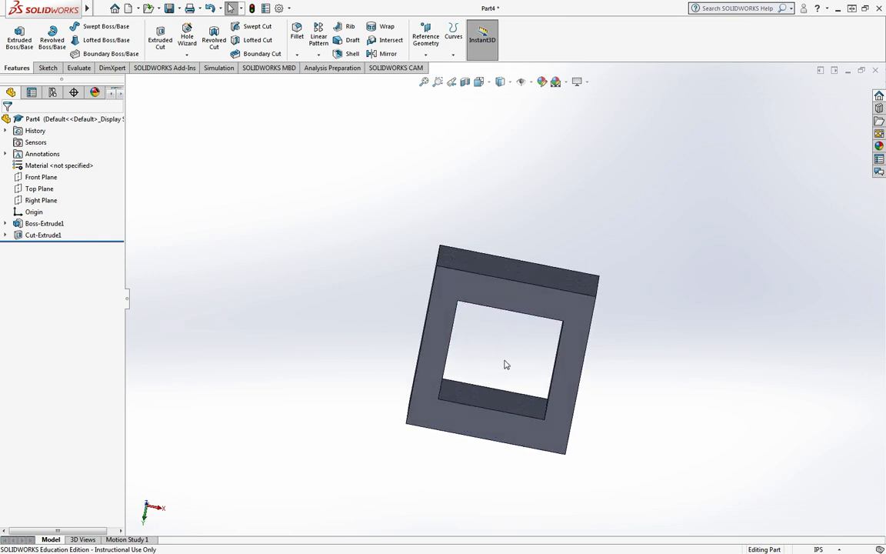
pyautogui.moveTo(512, 252); pyautogui.dragTo(501, 350, button='middle')
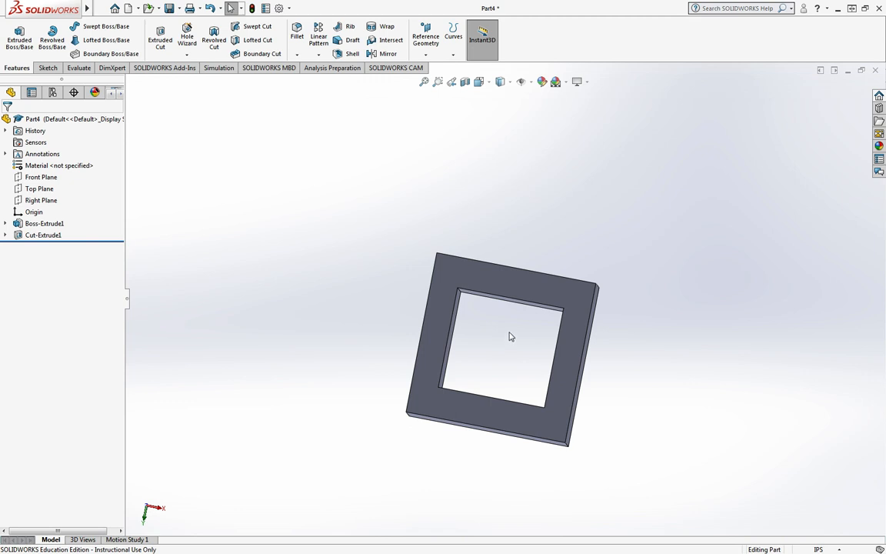
pyautogui.moveTo(522, 172); pyautogui.dragTo(506, 259, button='middle')
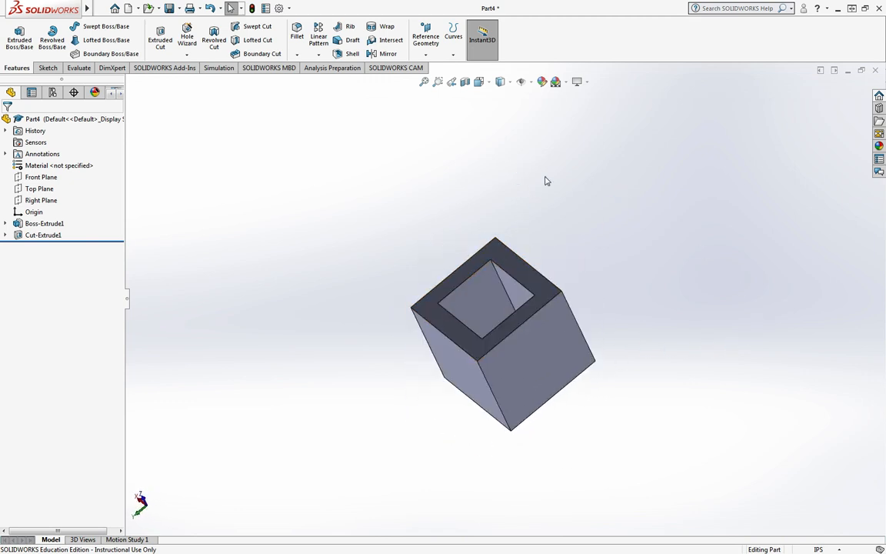
pyautogui.moveTo(545, 181); pyautogui.dragTo(475, 312, button='middle')
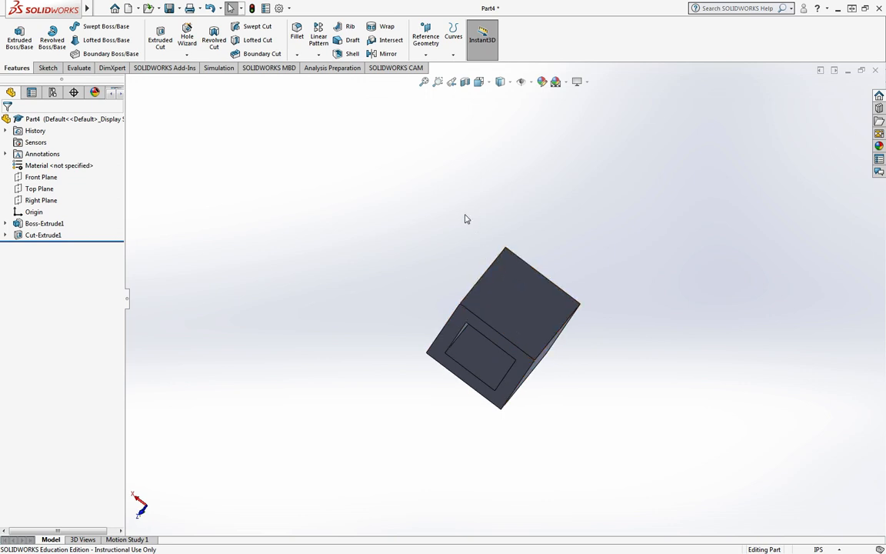